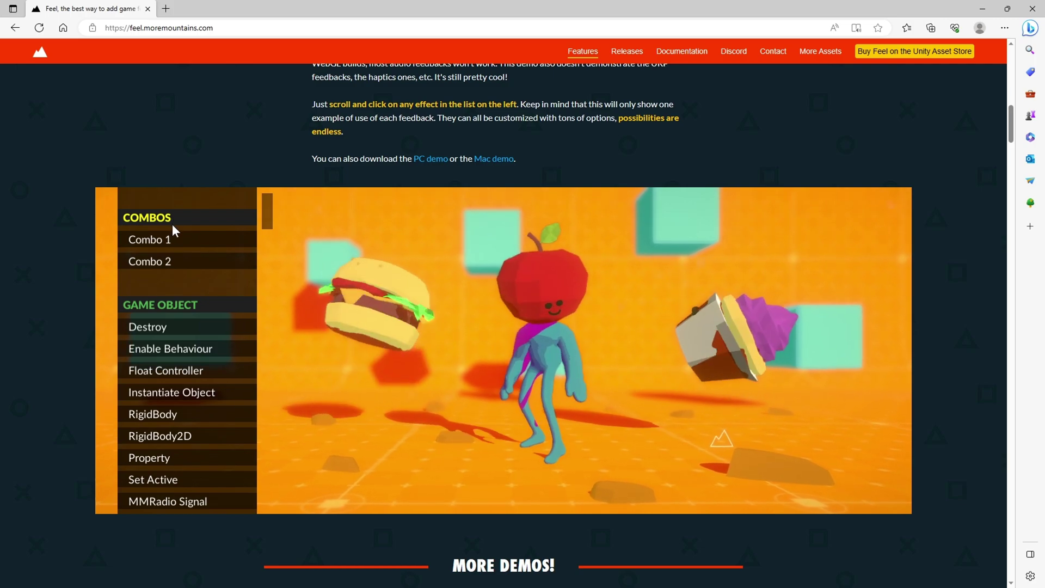
- Scroll the Feel web demo's effect list and preview the camera Zoom feedback
{"action": "left_click_drag", "start_coordinate": [265, 218], "coordinate": [267, 233]}
{"action": "scroll", "coordinate": [187, 237], "scroll_direction": "up", "scroll_amount": 2}
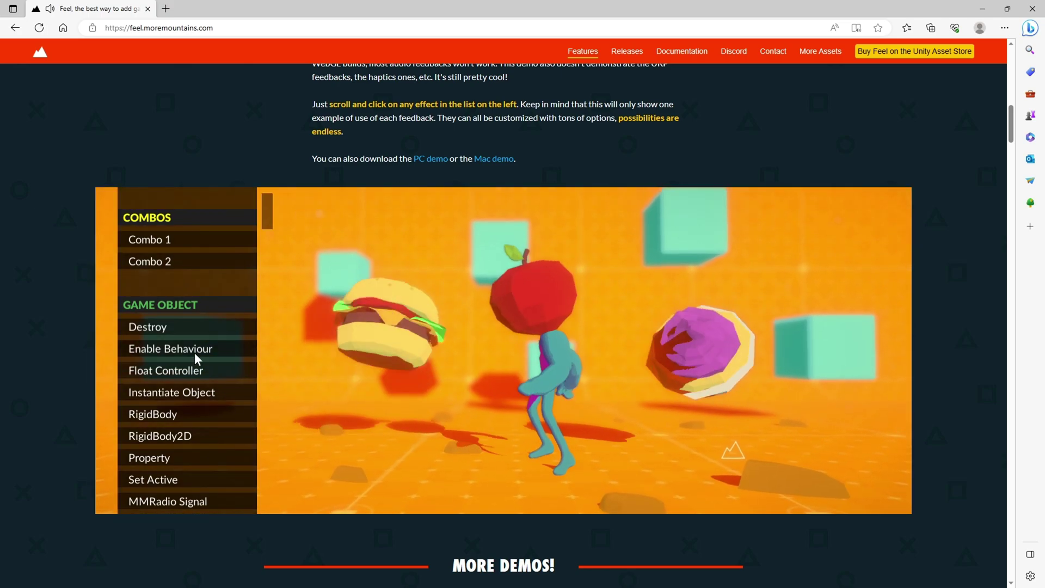
{"action": "scroll", "coordinate": [195, 357], "scroll_direction": "down", "scroll_amount": 1}
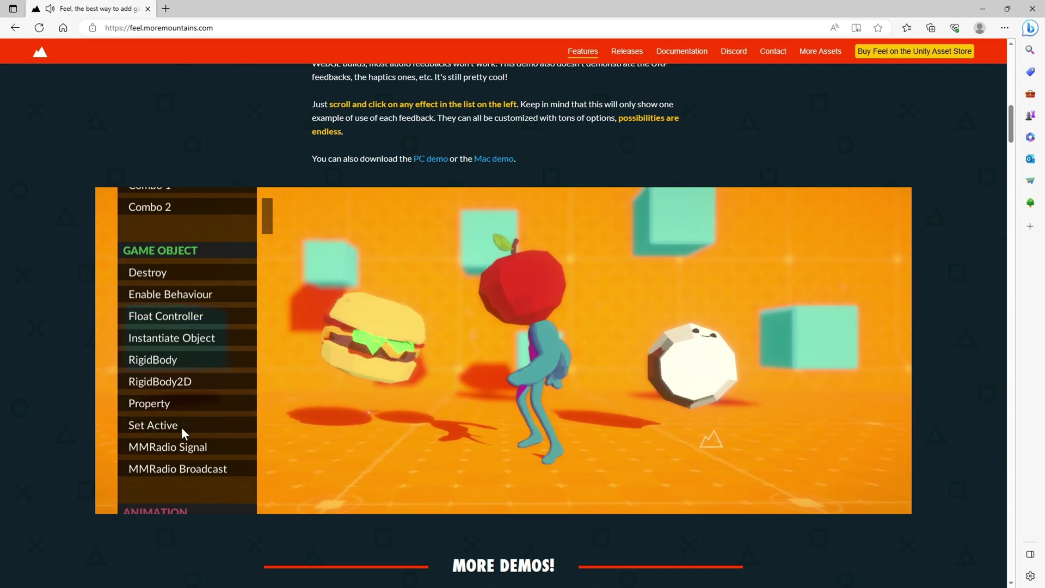
{"action": "scroll", "coordinate": [185, 424], "scroll_direction": "down", "scroll_amount": 3}
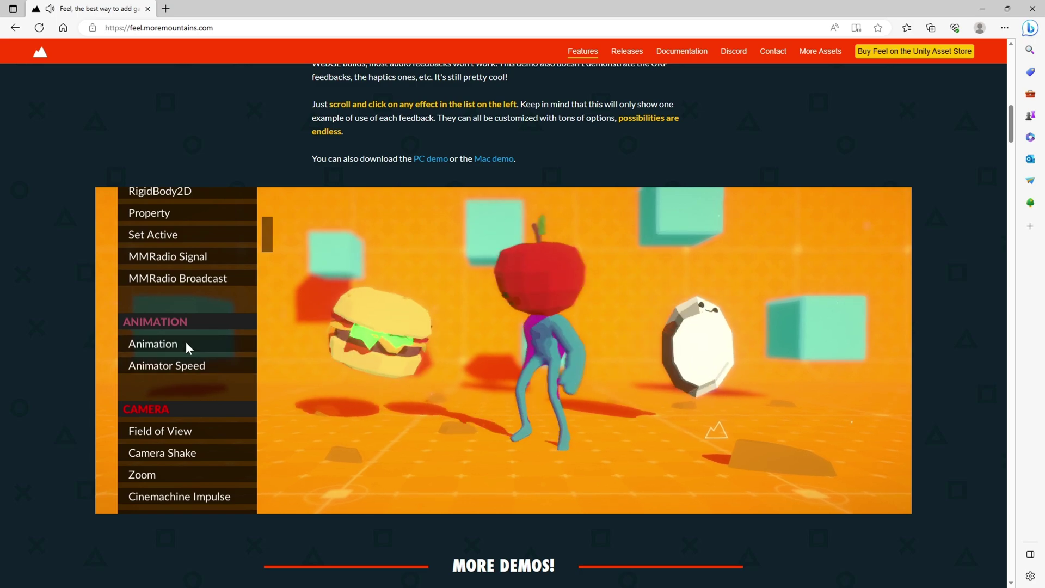
{"action": "scroll", "coordinate": [188, 354], "scroll_direction": "down", "scroll_amount": 3}
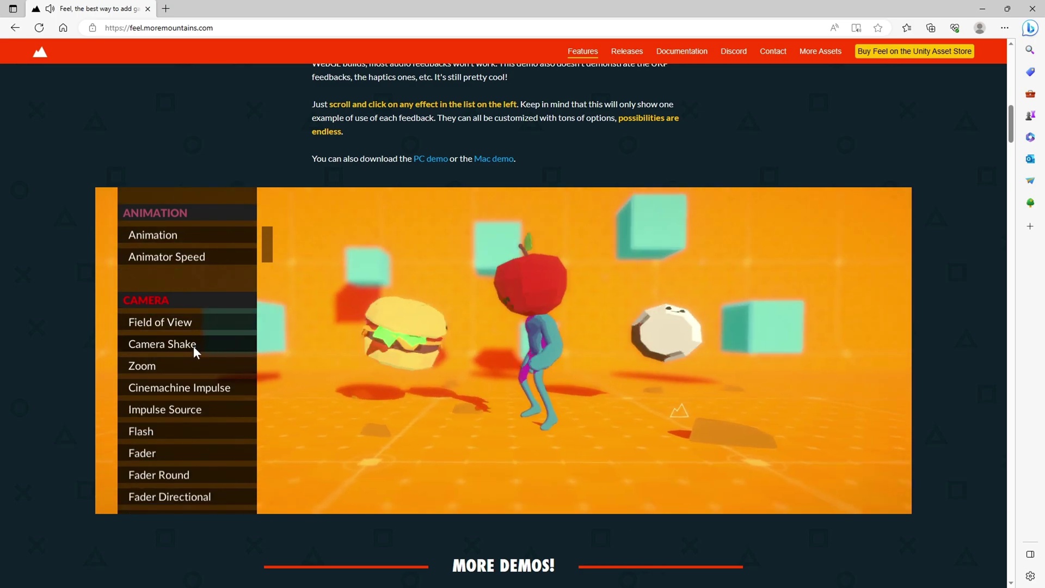
{"action": "left_click", "coordinate": [196, 364]}
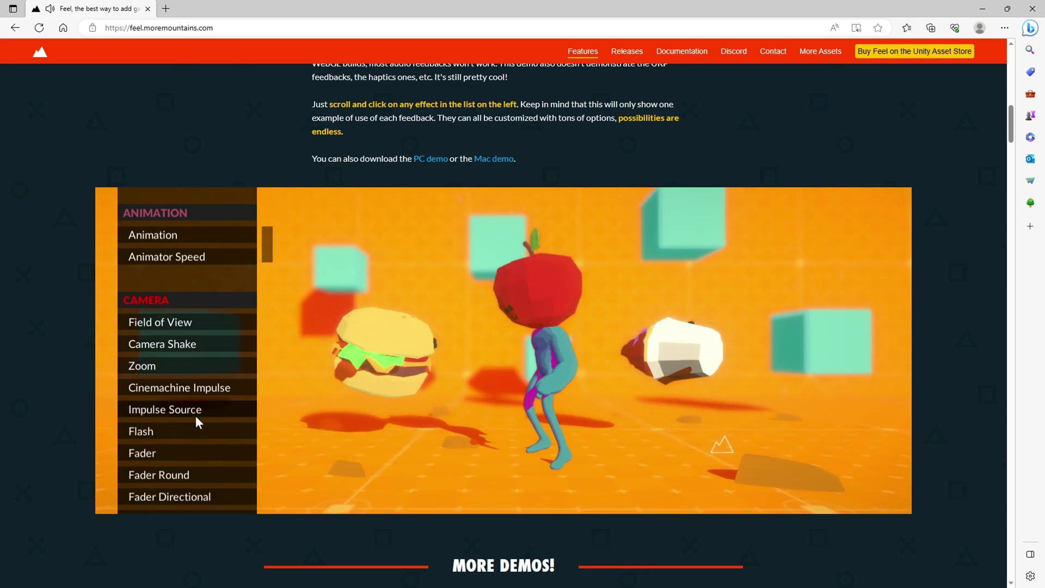
- Preview the Global Volume Blend and Time Modifier feedbacks in the web demo
{"action": "scroll", "coordinate": [207, 448], "scroll_direction": "down", "scroll_amount": 4}
{"action": "scroll", "coordinate": [205, 443], "scroll_direction": "down", "scroll_amount": 1}
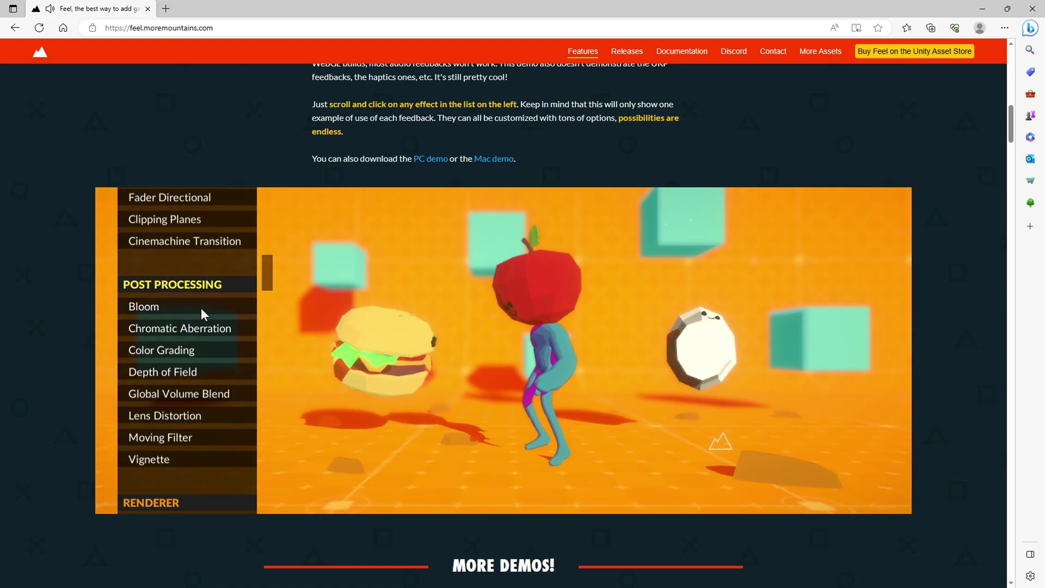
{"action": "left_click", "coordinate": [205, 395]}
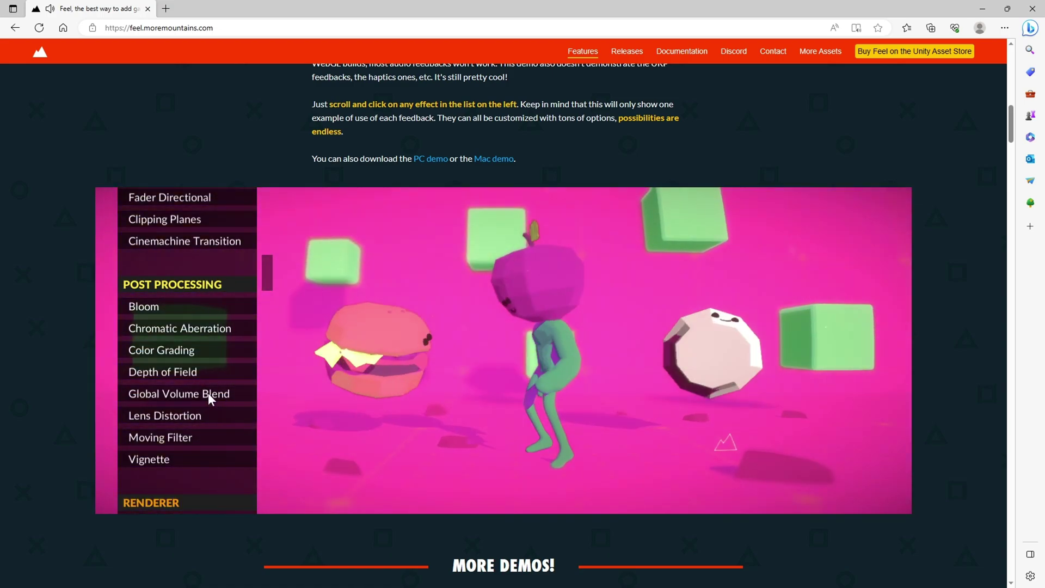
{"action": "scroll", "coordinate": [217, 402], "scroll_direction": "down", "scroll_amount": 3}
{"action": "scroll", "coordinate": [216, 397], "scroll_direction": "down", "scroll_amount": 3}
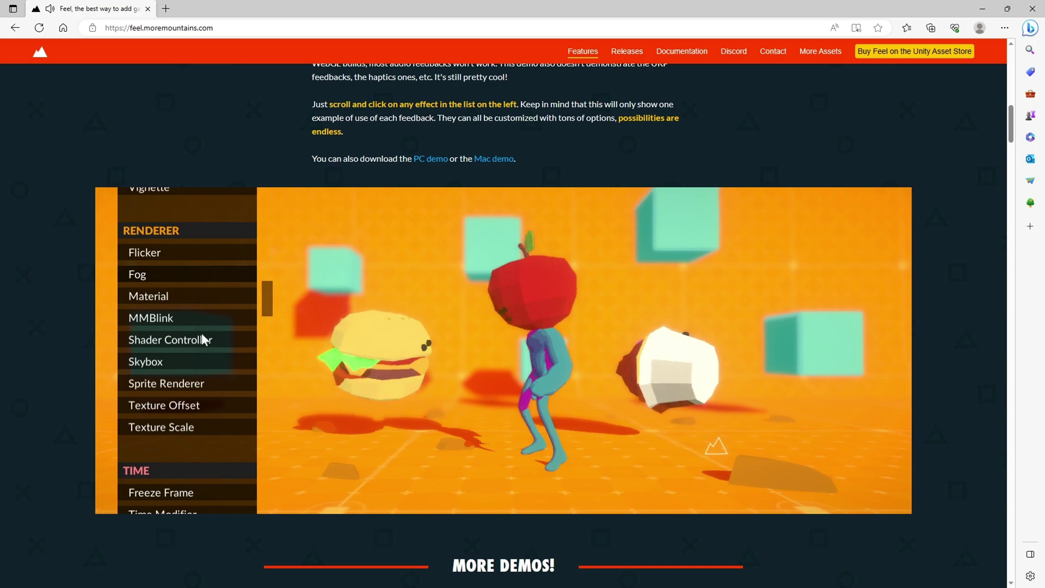
{"action": "scroll", "coordinate": [207, 348], "scroll_direction": "down", "scroll_amount": 3}
{"action": "left_click", "coordinate": [207, 350]}
- Scroll further down the demo list and preview the Light feedback
{"action": "scroll", "coordinate": [206, 376], "scroll_direction": "down", "scroll_amount": 2}
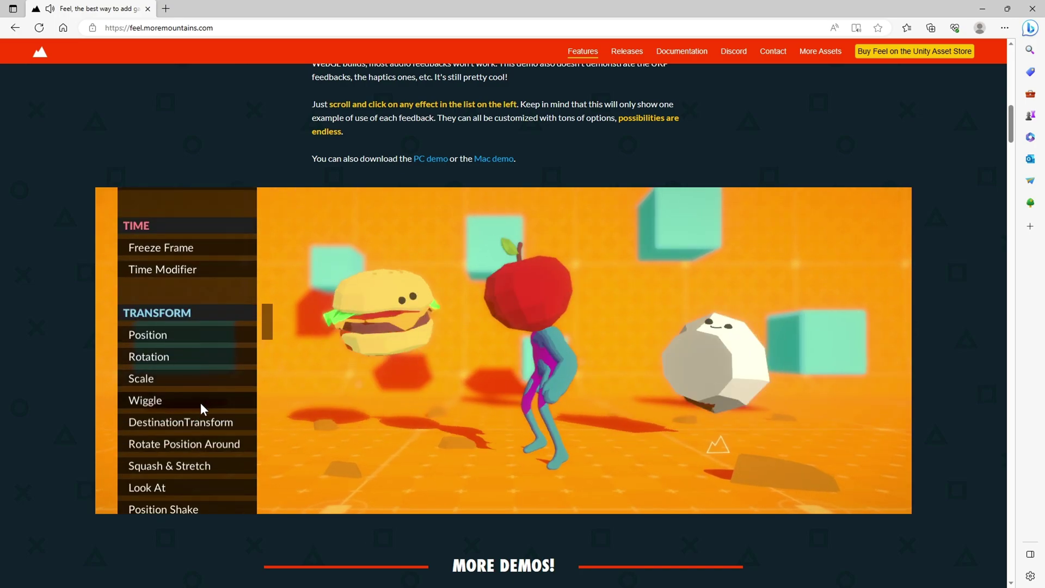
{"action": "scroll", "coordinate": [201, 403], "scroll_direction": "down", "scroll_amount": 3}
{"action": "scroll", "coordinate": [210, 401], "scroll_direction": "down", "scroll_amount": 3}
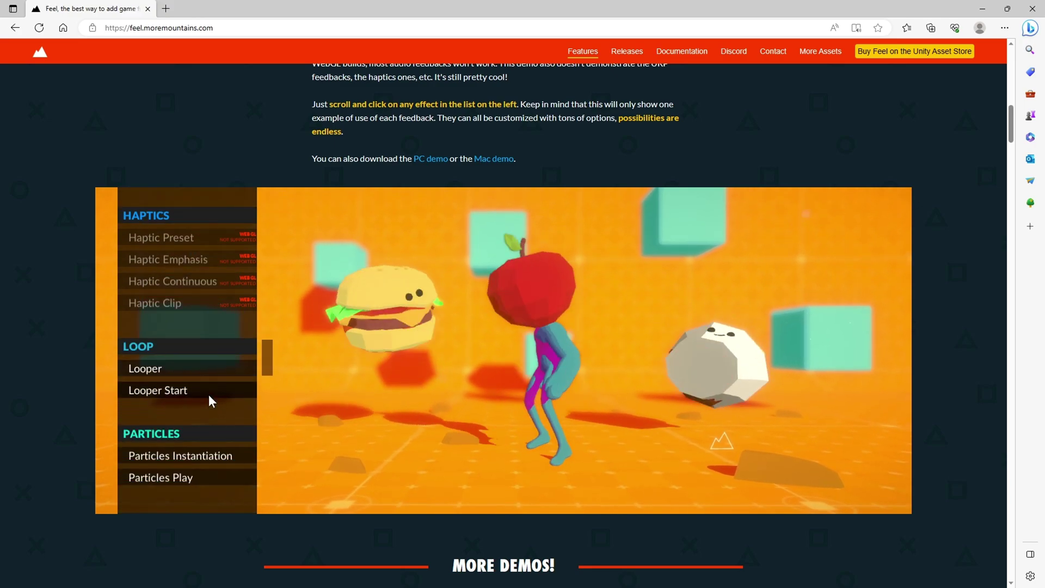
{"action": "scroll", "coordinate": [210, 402], "scroll_direction": "down", "scroll_amount": 1}
{"action": "scroll", "coordinate": [206, 375], "scroll_direction": "down", "scroll_amount": 1}
{"action": "scroll", "coordinate": [201, 401], "scroll_direction": "down", "scroll_amount": 1}
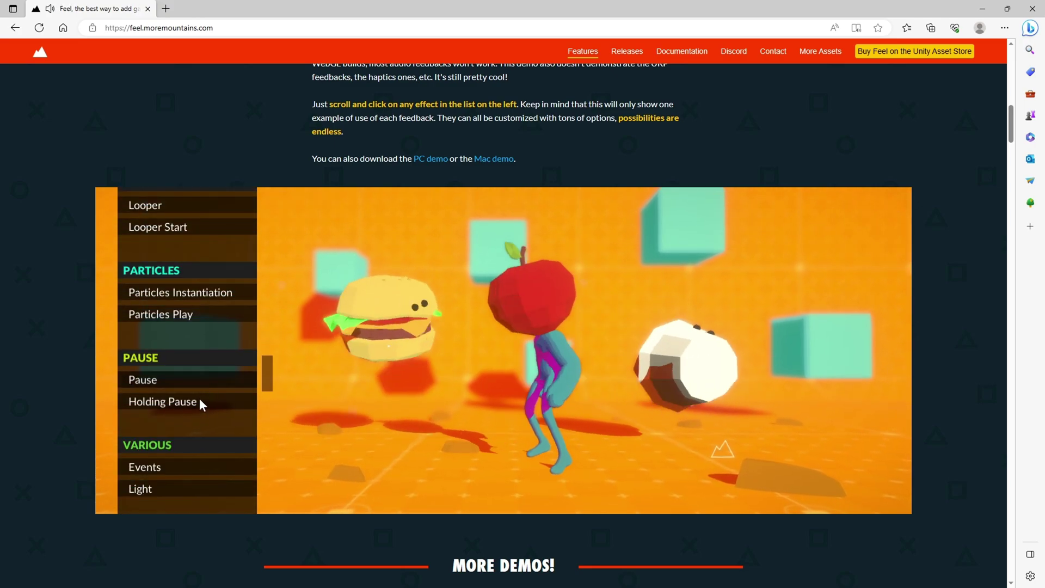
{"action": "scroll", "coordinate": [201, 404], "scroll_direction": "down", "scroll_amount": 1}
{"action": "scroll", "coordinate": [200, 400], "scroll_direction": "down", "scroll_amount": 1}
{"action": "left_click", "coordinate": [198, 359]}
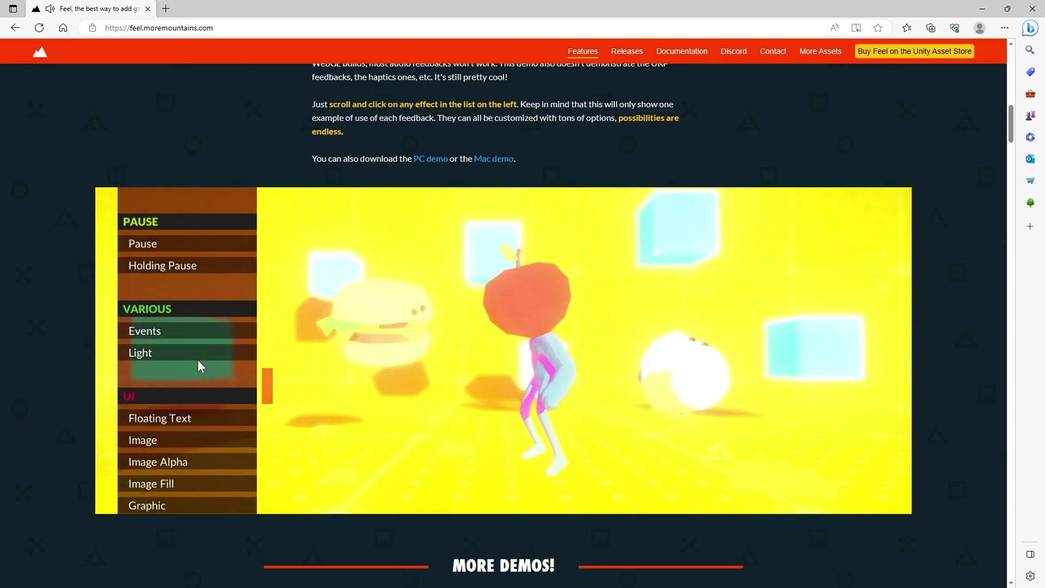
- Preview one of the UI feedbacks in the web demo
{"action": "scroll", "coordinate": [223, 406], "scroll_direction": "down", "scroll_amount": 1}
{"action": "scroll", "coordinate": [214, 396], "scroll_direction": "down", "scroll_amount": 1}
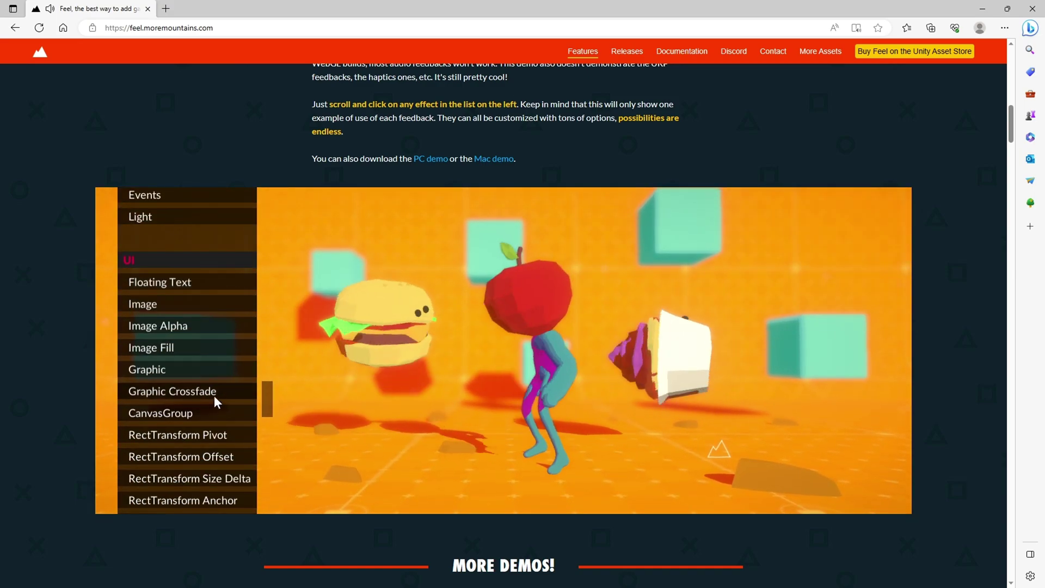
{"action": "left_click", "coordinate": [202, 367]}
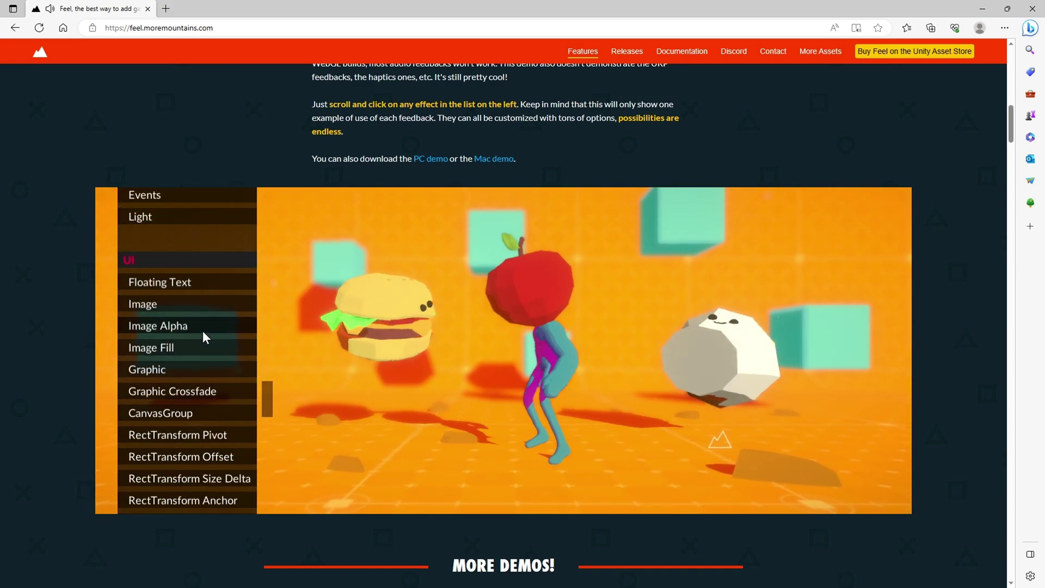
{"action": "scroll", "coordinate": [208, 338], "scroll_direction": "down", "scroll_amount": 1}
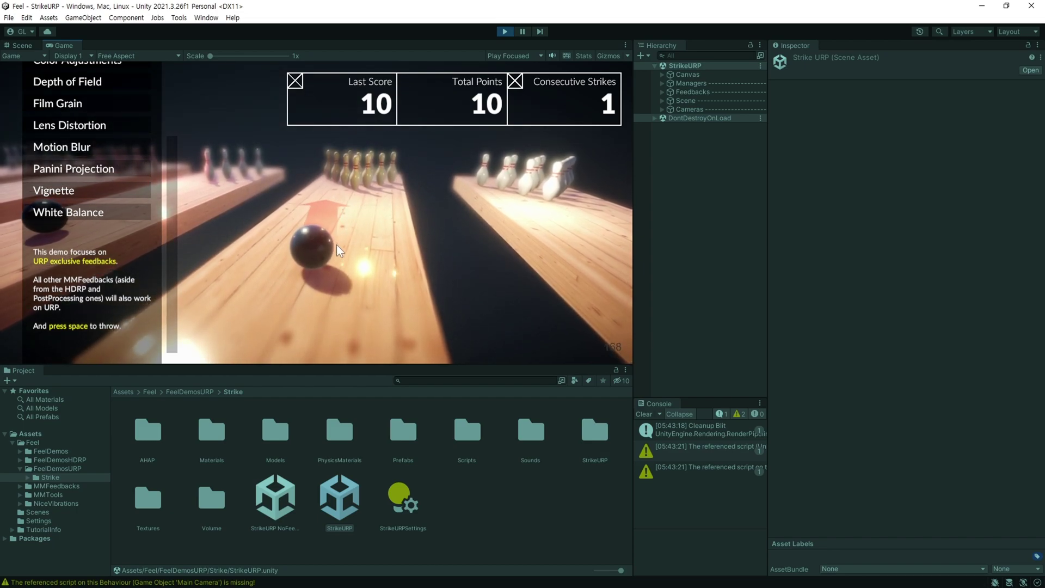
- Throw a bowling ball with Space and preview the Bloom and Channel Mixer effects
{"action": "key", "text": "space"}
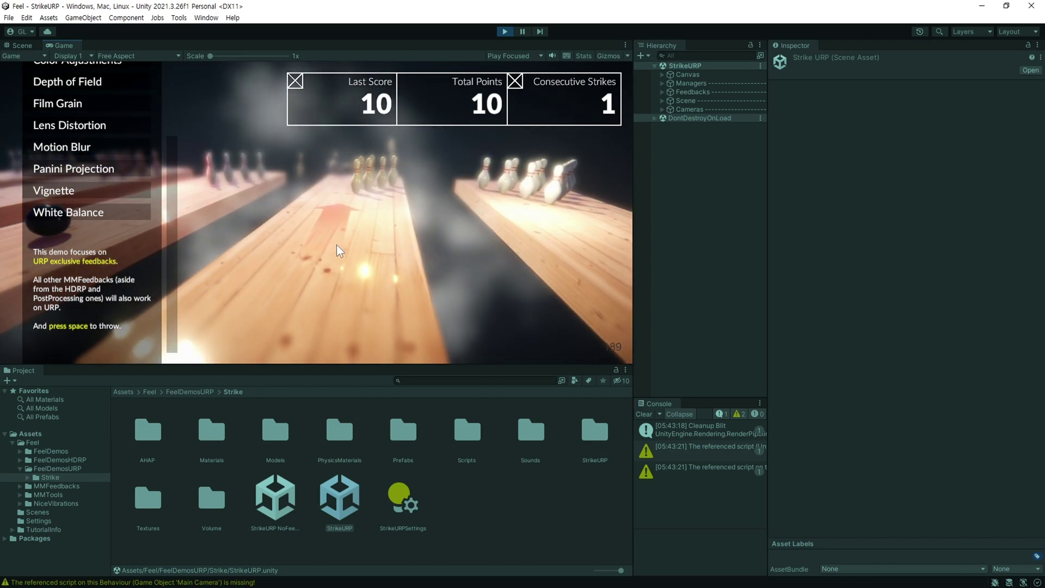
{"action": "scroll", "coordinate": [106, 256], "scroll_direction": "up", "scroll_amount": 3}
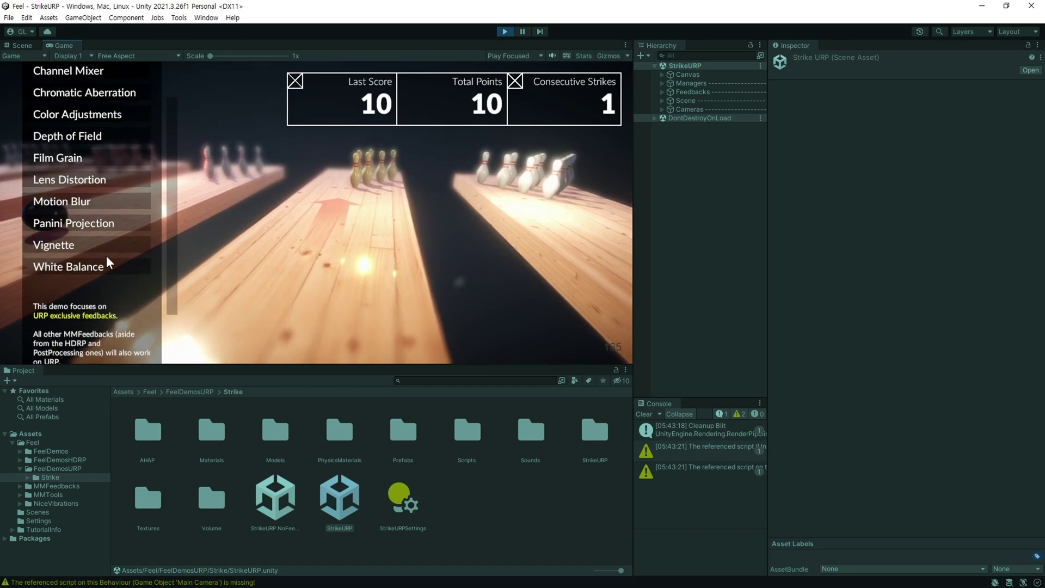
{"action": "left_click", "coordinate": [65, 113]}
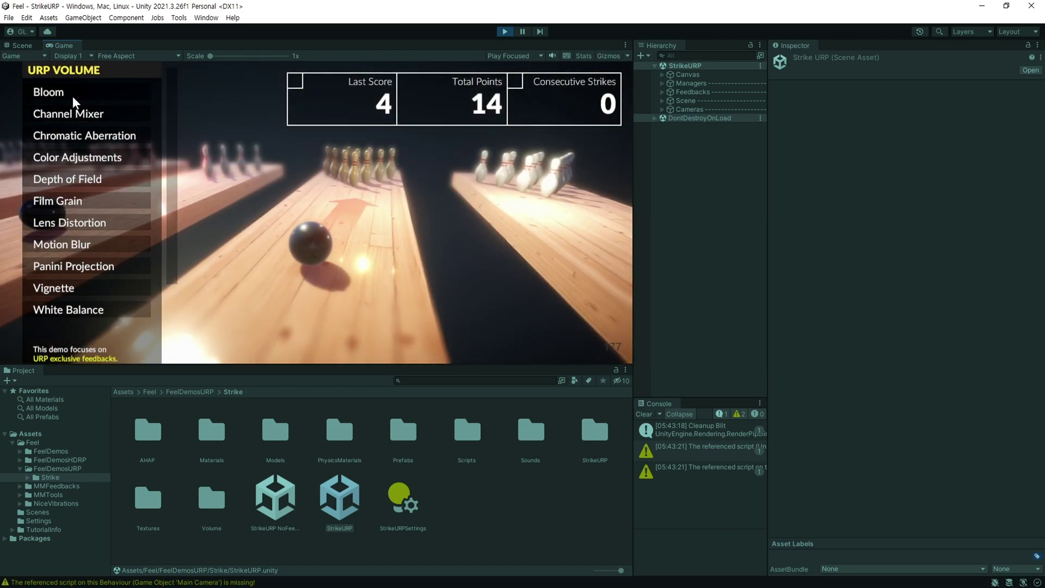
{"action": "left_click", "coordinate": [65, 115]}
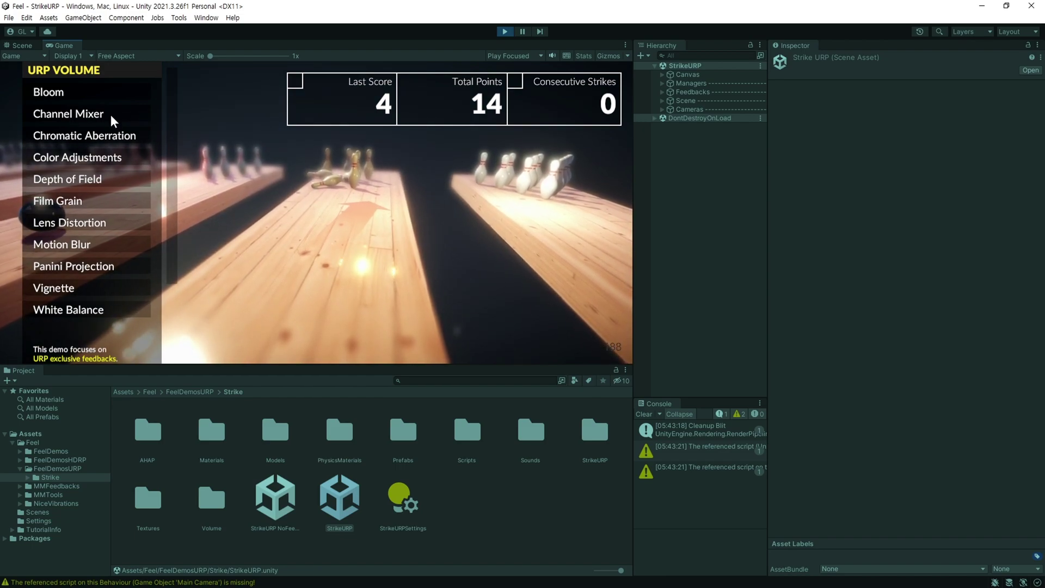
- Preview the Chromatic Aberration, Color Adjustments and Depth of Field effects on new throws
{"action": "left_click", "coordinate": [112, 132]}
{"action": "left_click", "coordinate": [111, 132]}
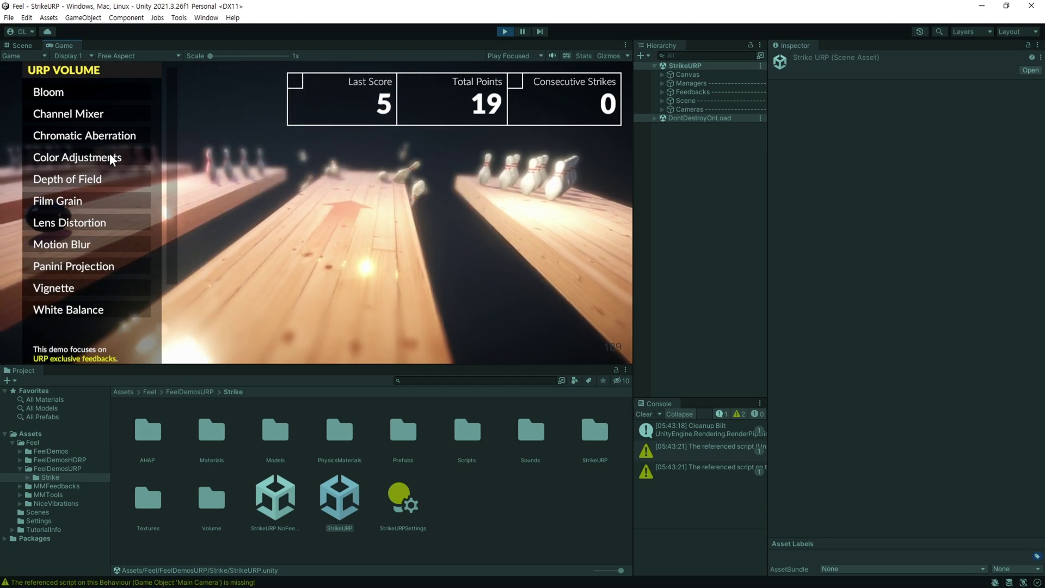
{"action": "left_click", "coordinate": [111, 156]}
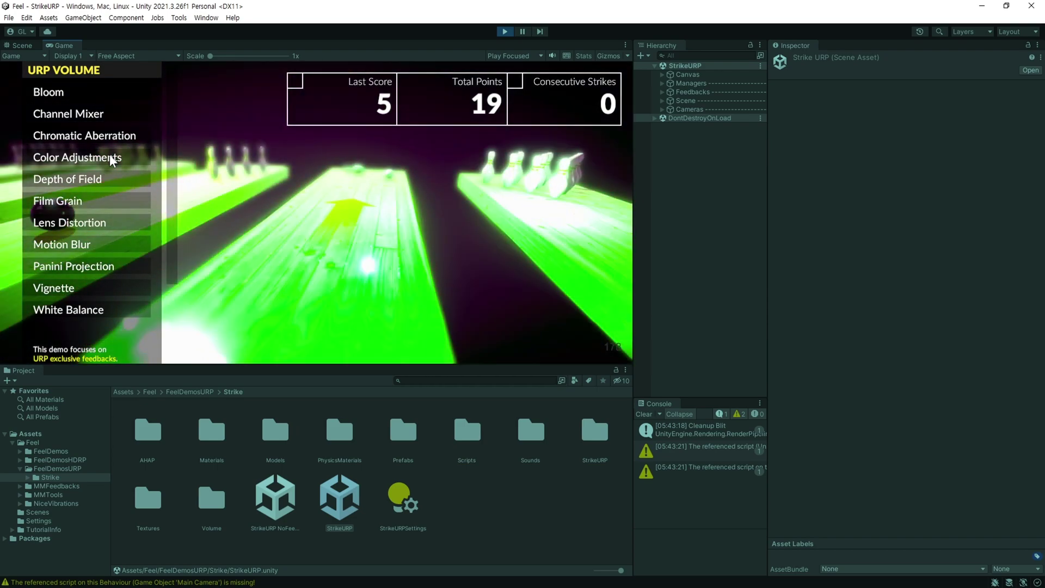
{"action": "left_click", "coordinate": [111, 181]}
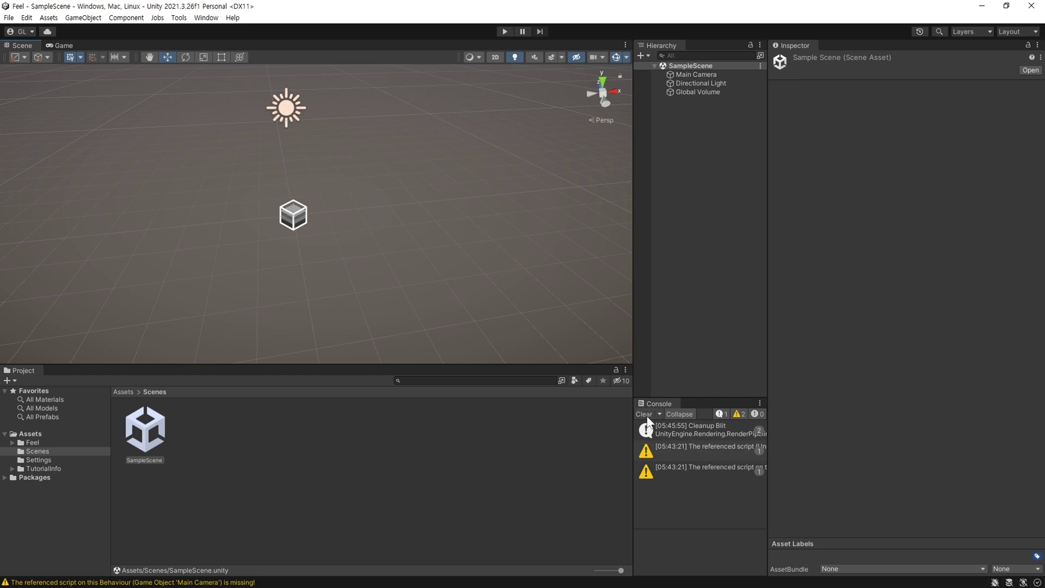
- Add a Cinemachine Virtual Camera to SampleScene from the Hierarchy's create menu
{"action": "right_click", "coordinate": [693, 174]}
{"action": "mouse_move", "coordinate": [729, 434]}
{"action": "left_click", "coordinate": [910, 434]}
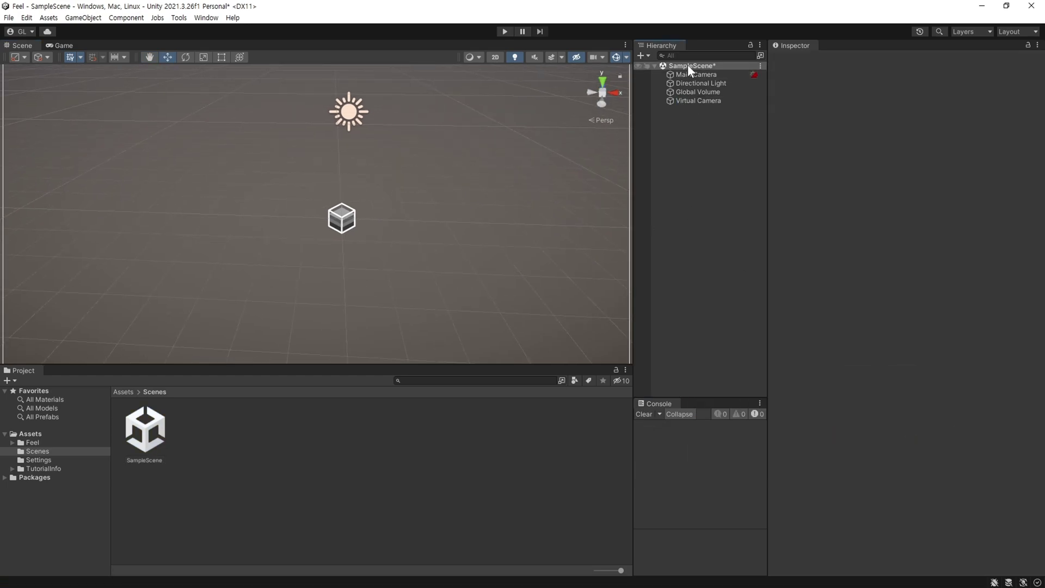
{"action": "right_click", "coordinate": [688, 64]}
{"action": "left_click", "coordinate": [855, 265]}
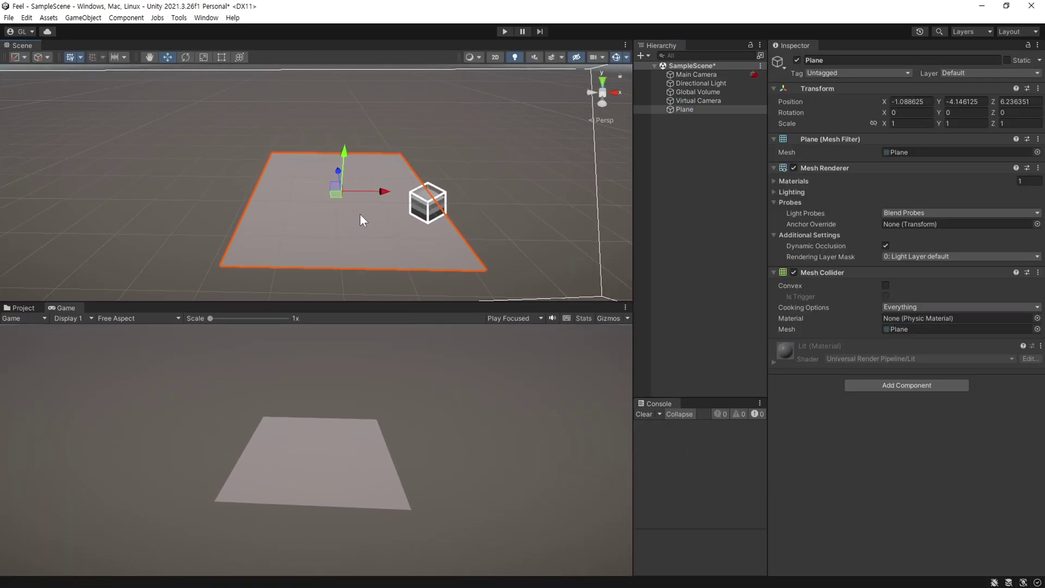
- Add a Cube, Sphere and Capsule, then select the Virtual Camera to view them
{"action": "right_click", "coordinate": [675, 107]}
{"action": "left_click", "coordinate": [871, 305]}
{"action": "right_click", "coordinate": [692, 142]}
{"action": "left_click", "coordinate": [860, 305]}
{"action": "right_click", "coordinate": [695, 166]}
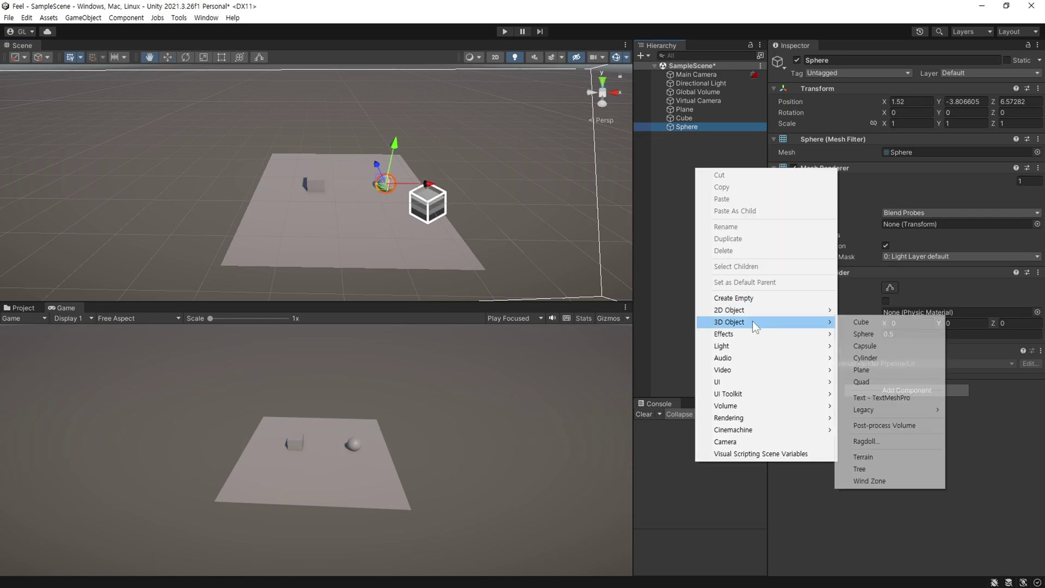
{"action": "left_click", "coordinate": [871, 346]}
{"action": "left_click", "coordinate": [699, 100]}
{"action": "scroll", "coordinate": [397, 217], "scroll_direction": "up", "scroll_amount": 3}
{"action": "left_click", "coordinate": [697, 223]}
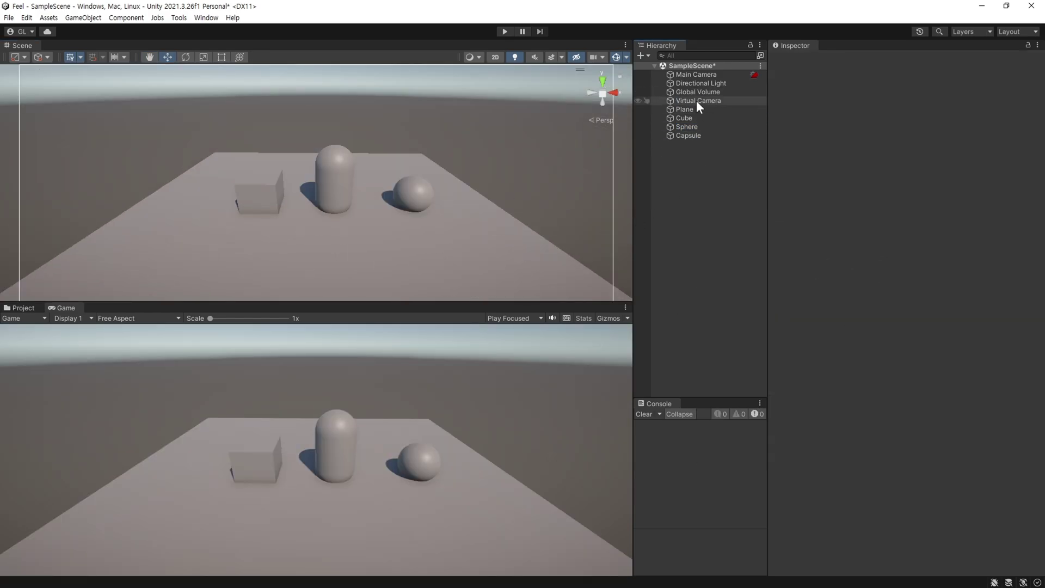
- Create an empty GameObject at position 0, 0, 0 and name it 'Feel'
{"action": "right_click", "coordinate": [685, 150]}
{"action": "left_click", "coordinate": [730, 280]}
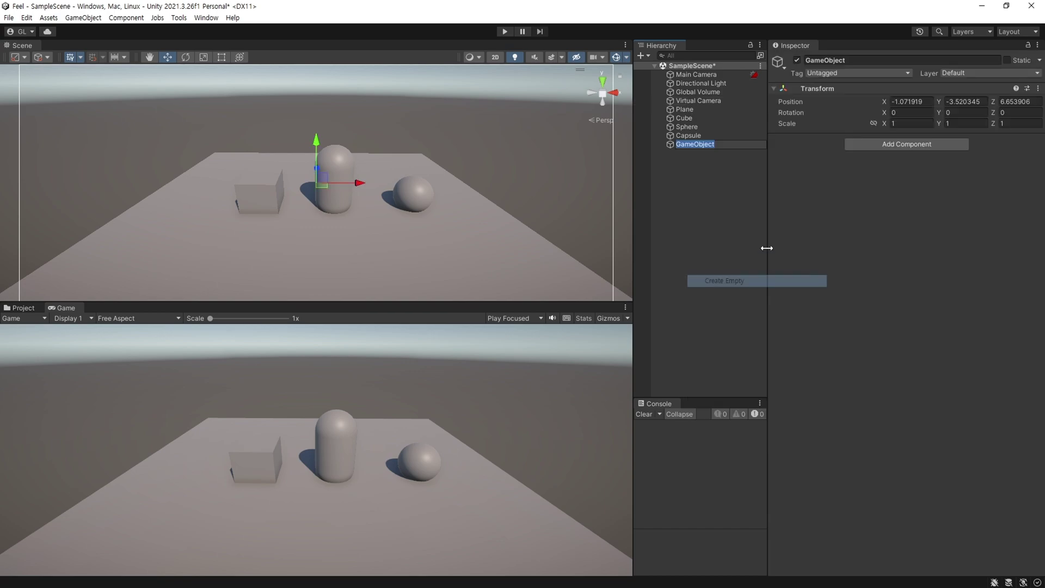
{"action": "left_click", "coordinate": [1038, 88]}
{"action": "left_click", "coordinate": [999, 100]}
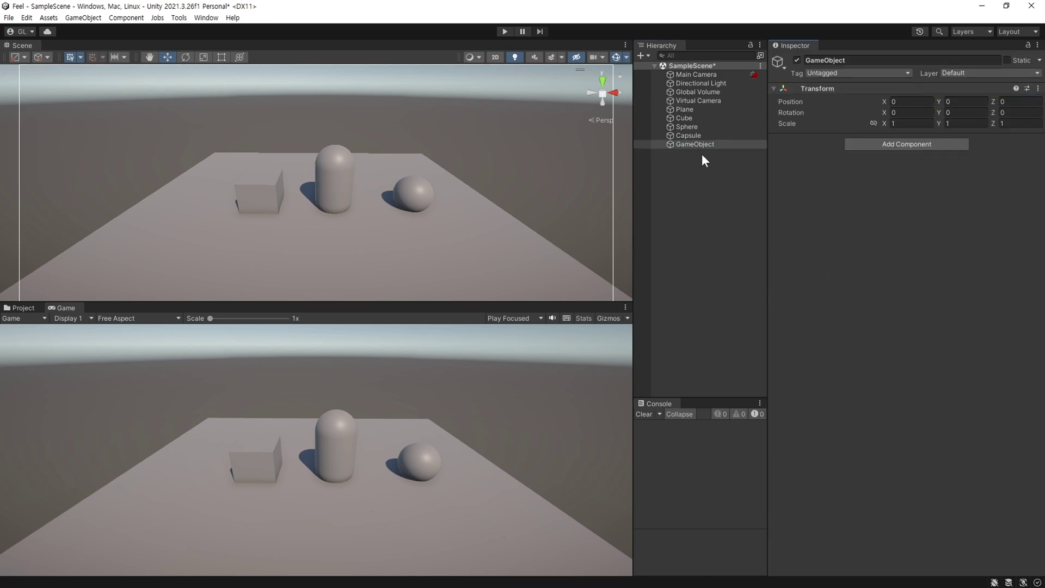
{"action": "type", "text": "Feel"}
{"action": "key", "text": "Return"}
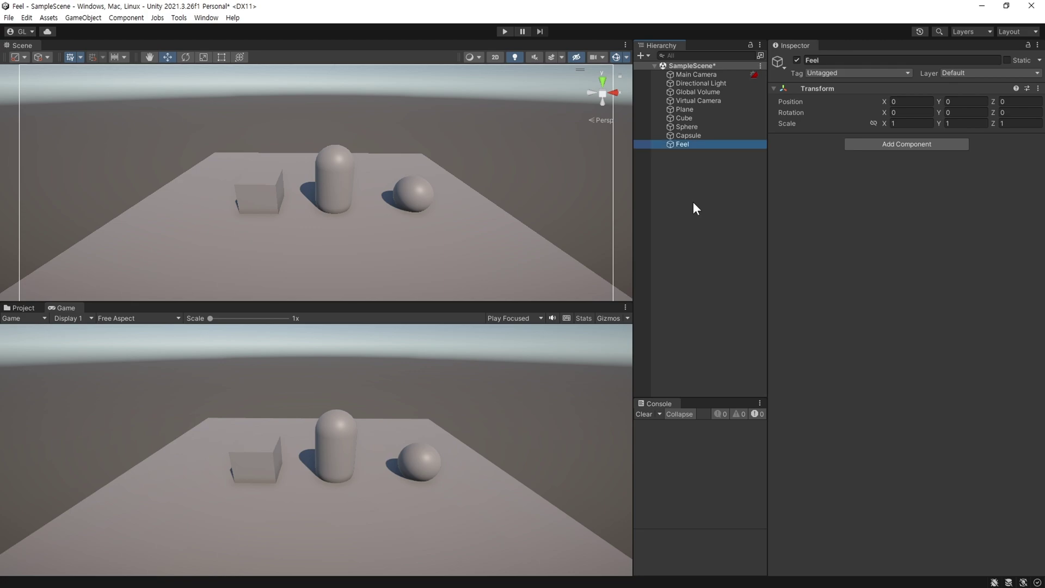
- Search components for 'mmf' and attach an MMF Player to Feel
{"action": "left_click", "coordinate": [864, 146]}
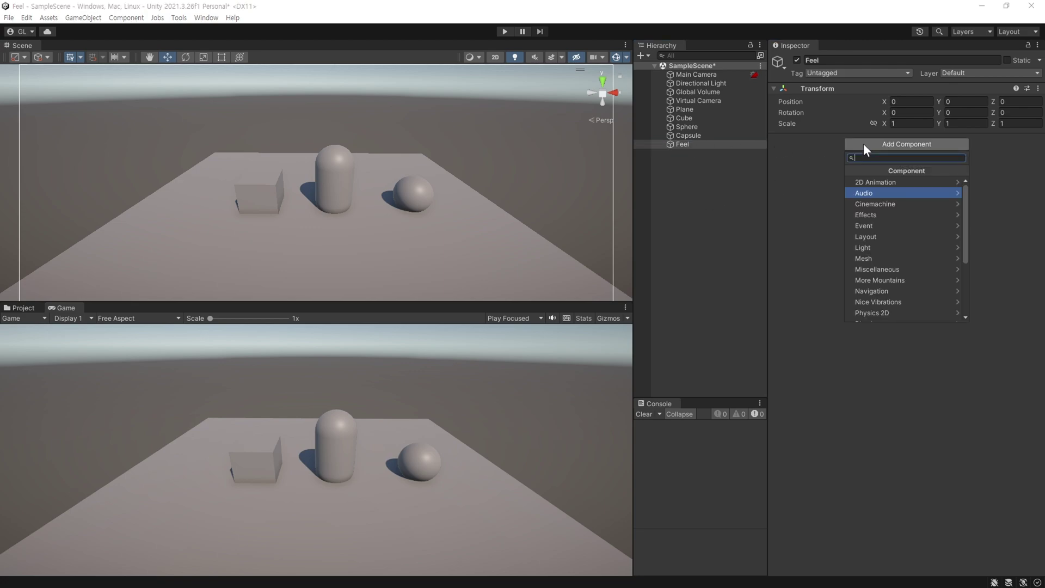
{"action": "type", "text": "mmf"}
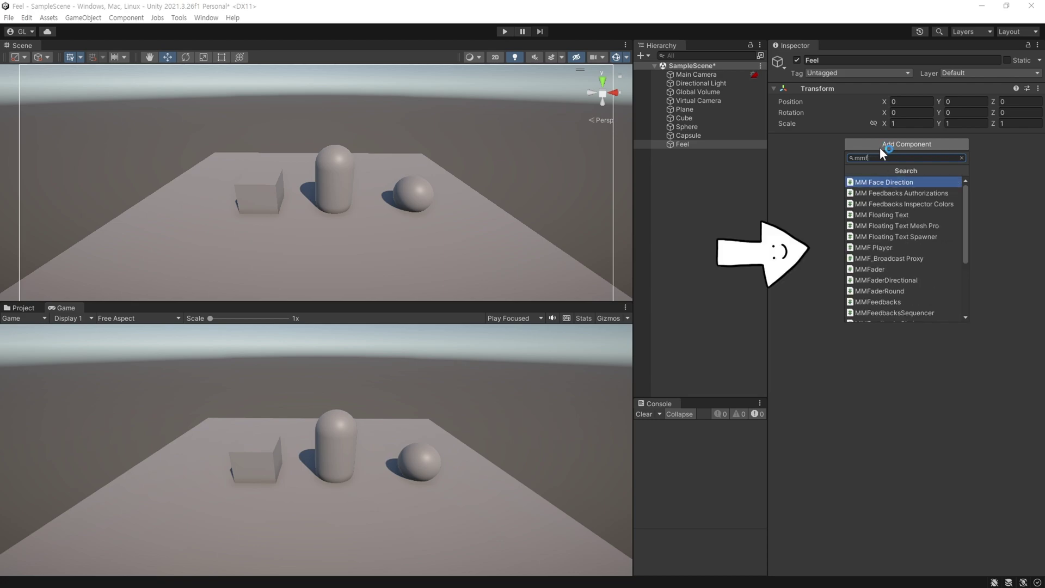
{"action": "left_click", "coordinate": [906, 249]}
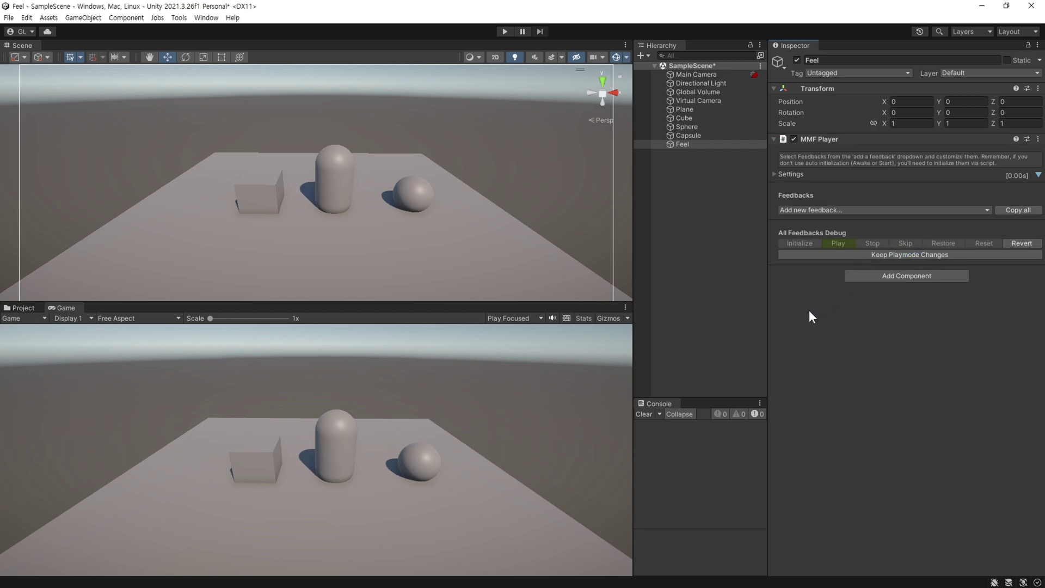
- Frame Feel and add a Transform > Position feedback to its MMF Player
{"action": "double_click", "coordinate": [678, 144]}
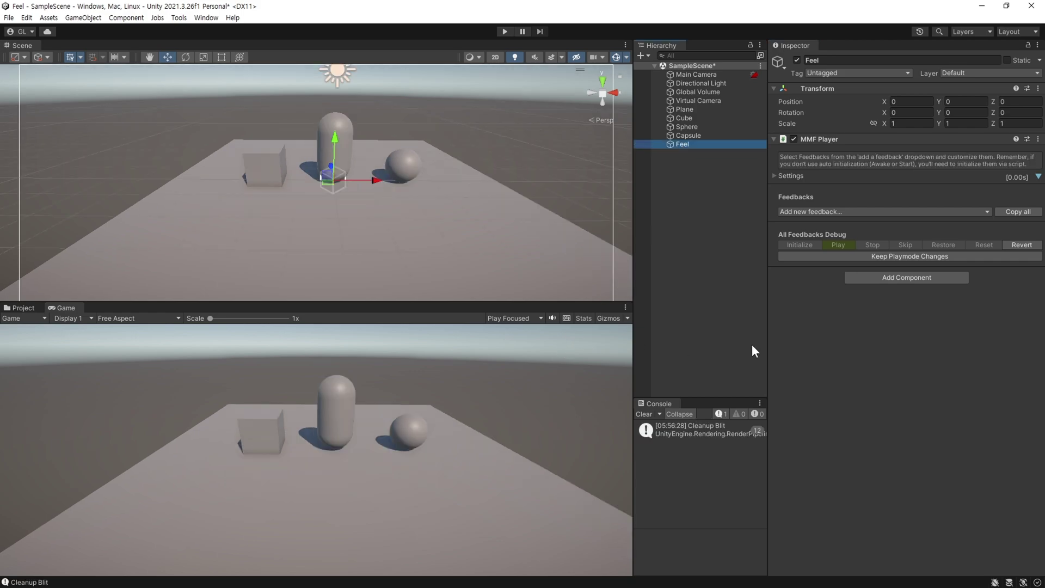
{"action": "left_click", "coordinate": [803, 212]}
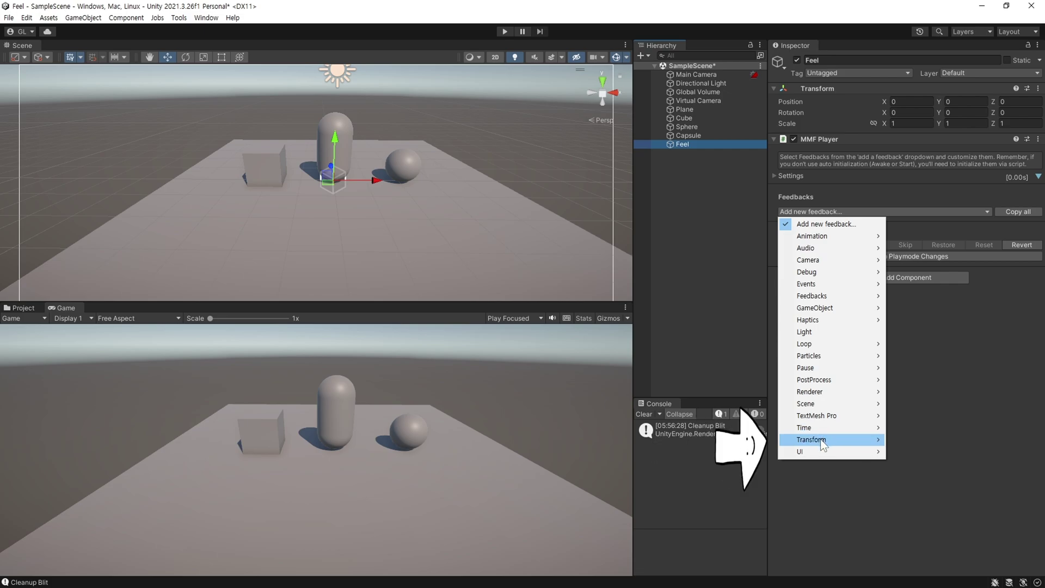
{"action": "mouse_move", "coordinate": [821, 439]}
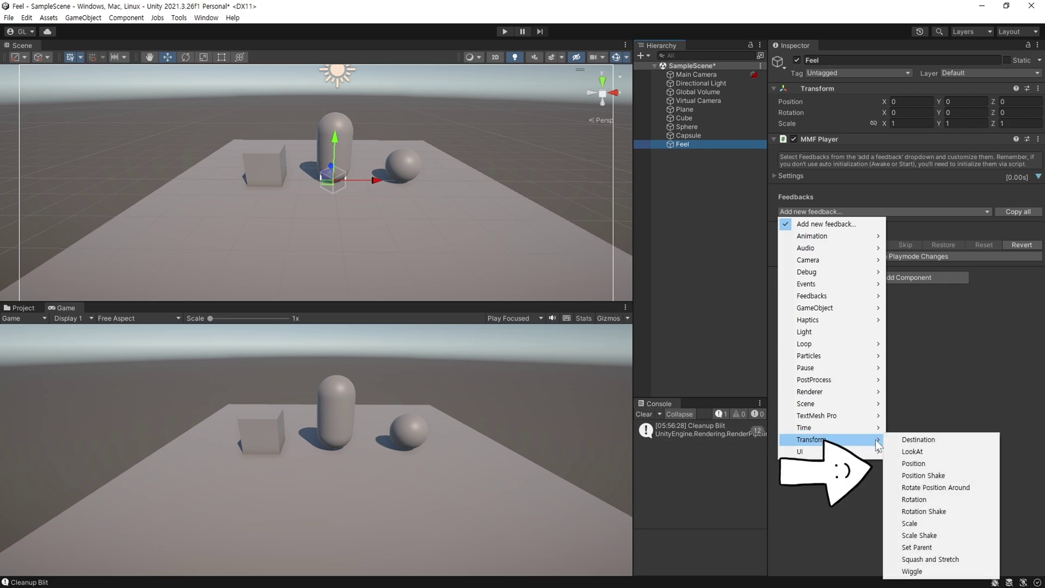
{"action": "left_click", "coordinate": [914, 463]}
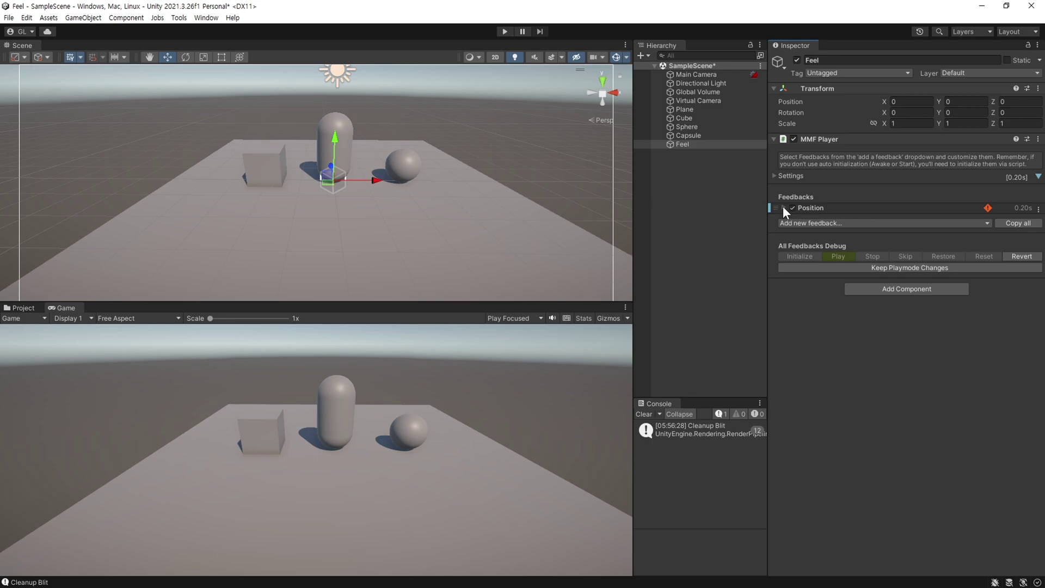
- Make the Cube the Position feedback's target and set Destination X and Z to 0
{"action": "left_click", "coordinate": [783, 208]}
{"action": "scroll", "coordinate": [847, 366], "scroll_direction": "down", "scroll_amount": 3}
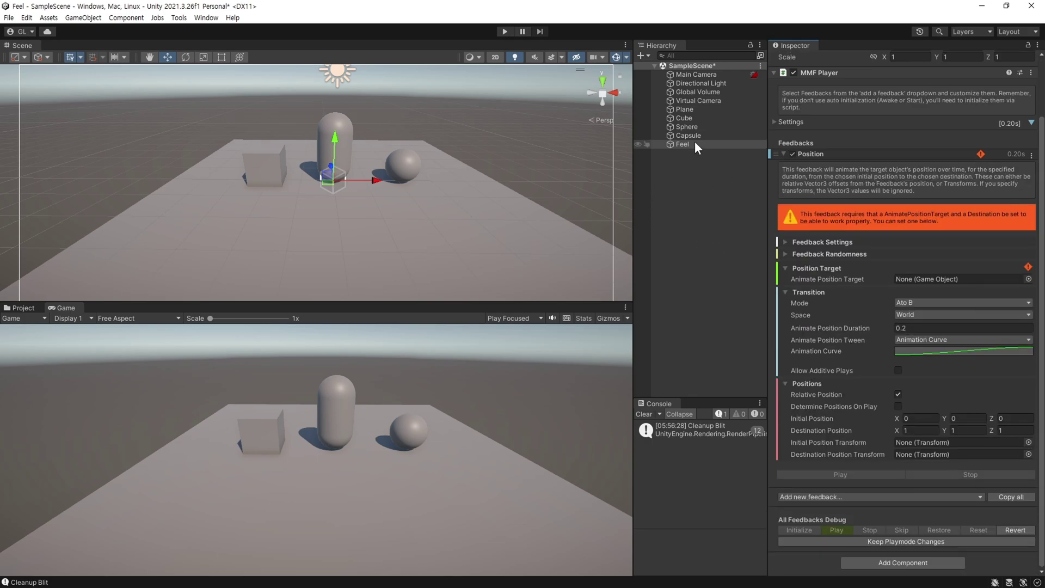
{"action": "left_click_drag", "start_coordinate": [684, 119], "coordinate": [920, 278]}
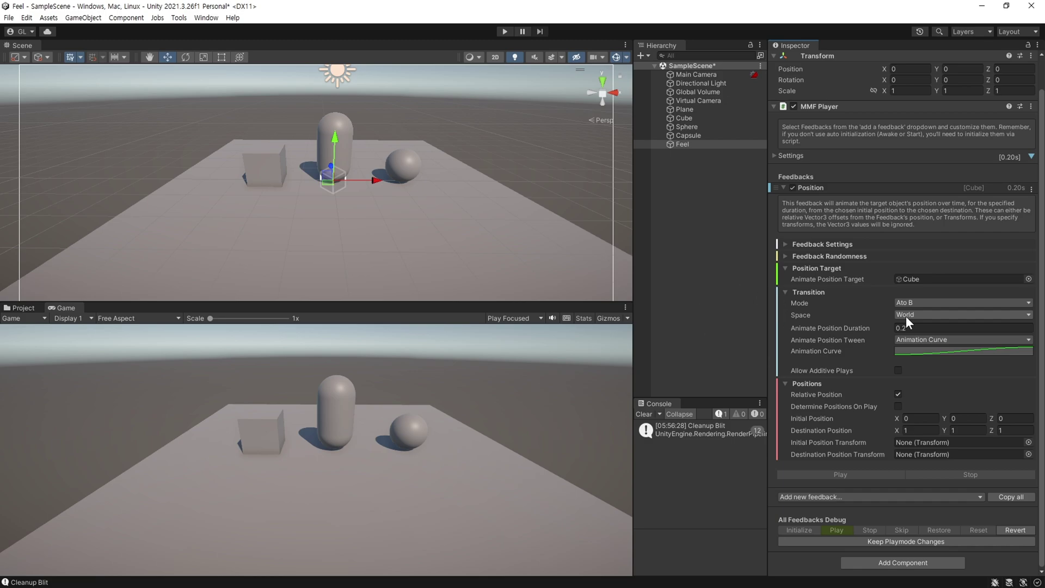
{"action": "left_click", "coordinate": [920, 430]}
{"action": "type", "text": "0"}
{"action": "left_click", "coordinate": [1008, 431]}
{"action": "type", "text": "0"}
- Set the Position feedback's Space to Local and enter Play mode
{"action": "left_click", "coordinate": [912, 312]}
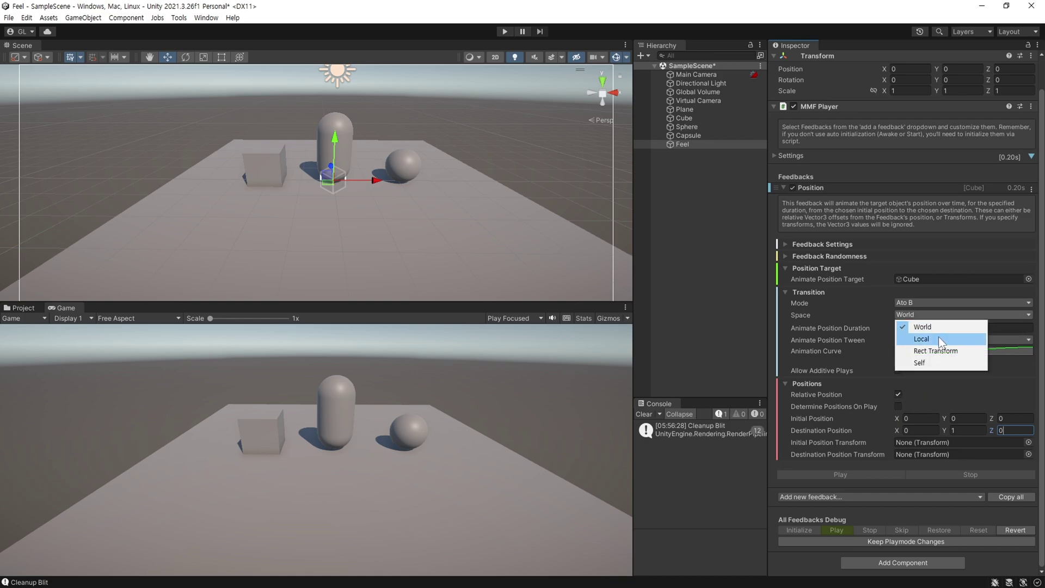
{"action": "left_click", "coordinate": [938, 336]}
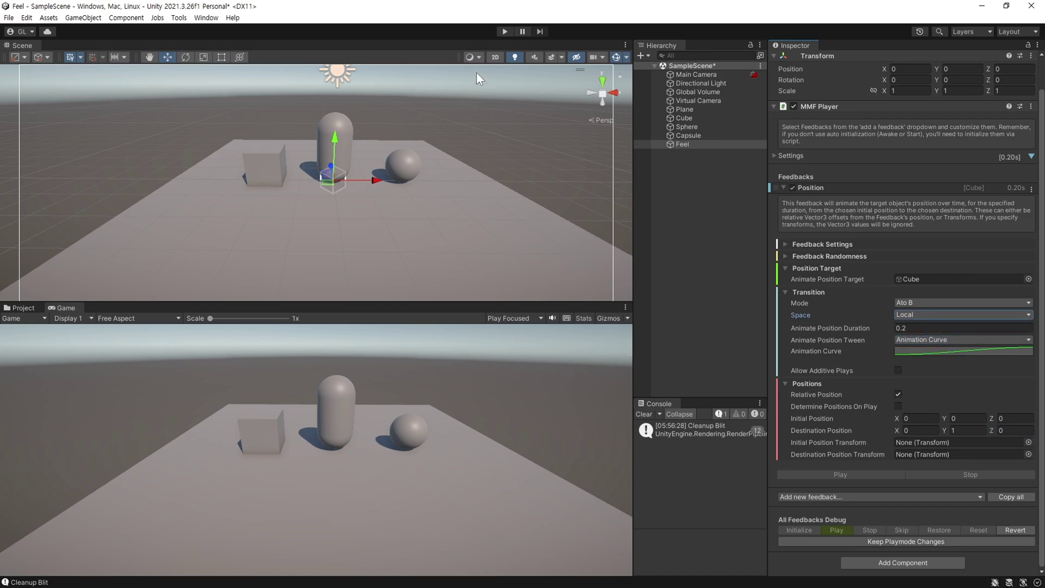
{"action": "left_click", "coordinate": [499, 30]}
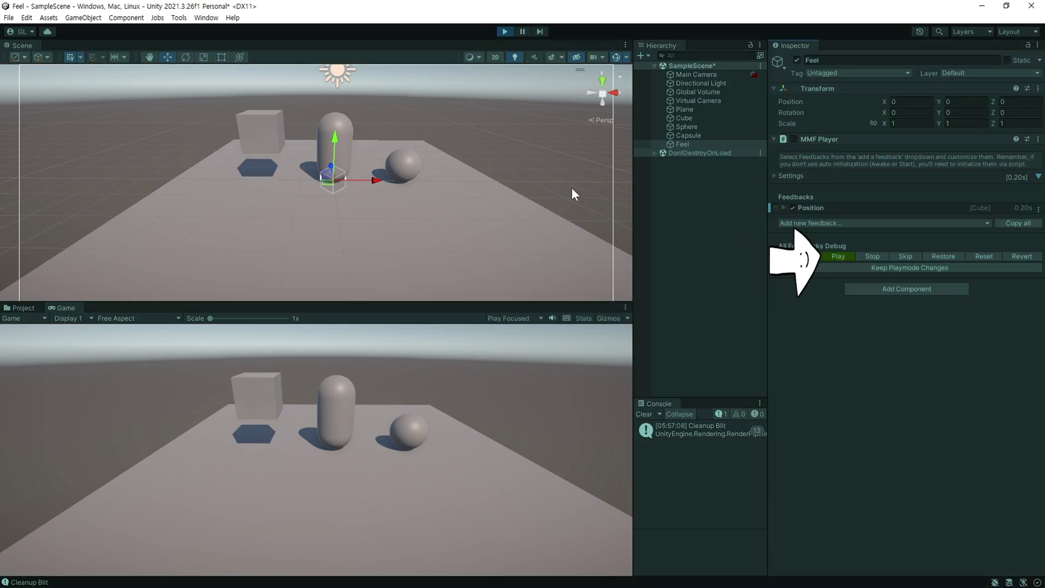
- Exit Play mode and review the Position feedback, closing the feedback list without adding anything
{"action": "left_click", "coordinate": [505, 31]}
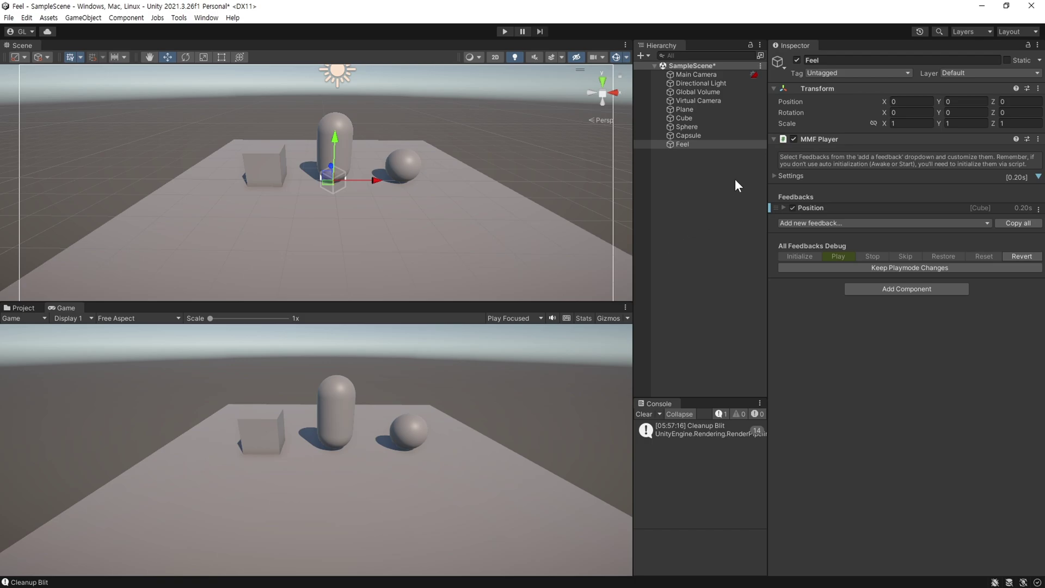
{"action": "left_click", "coordinate": [783, 211]}
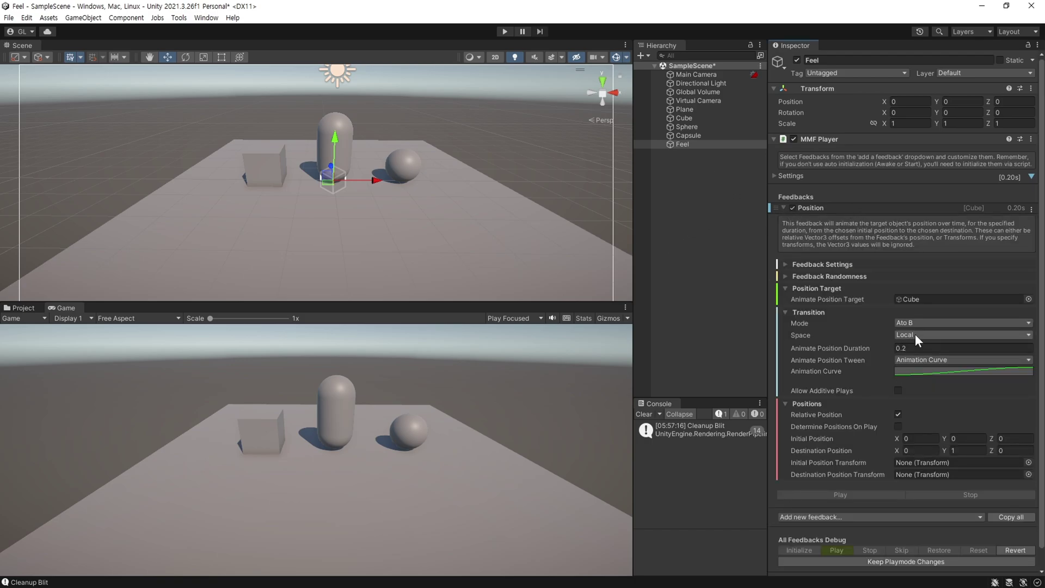
{"action": "left_click", "coordinate": [782, 206]}
{"action": "left_click", "coordinate": [799, 221]}
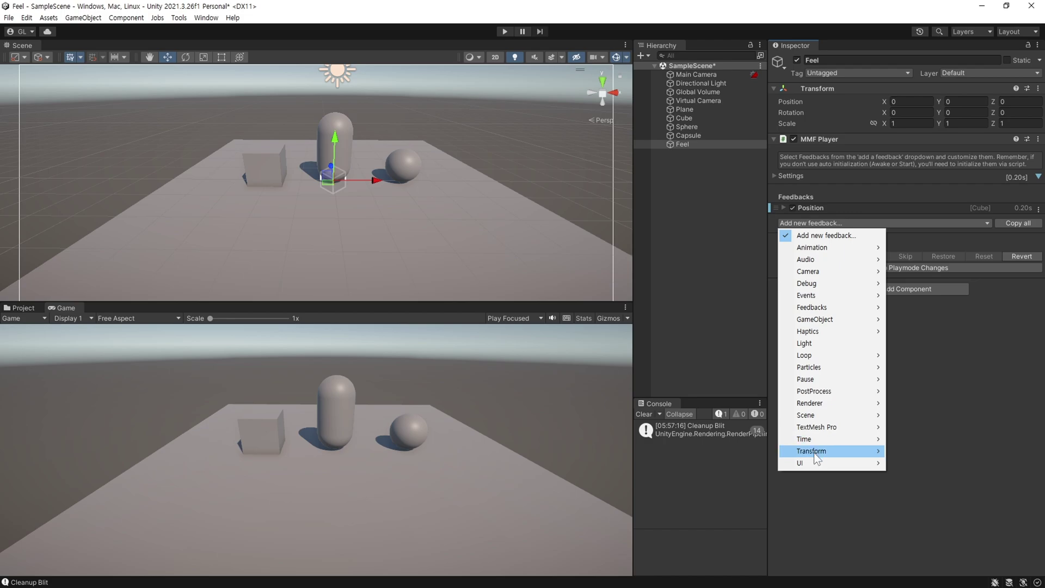
{"action": "mouse_move", "coordinate": [814, 452]}
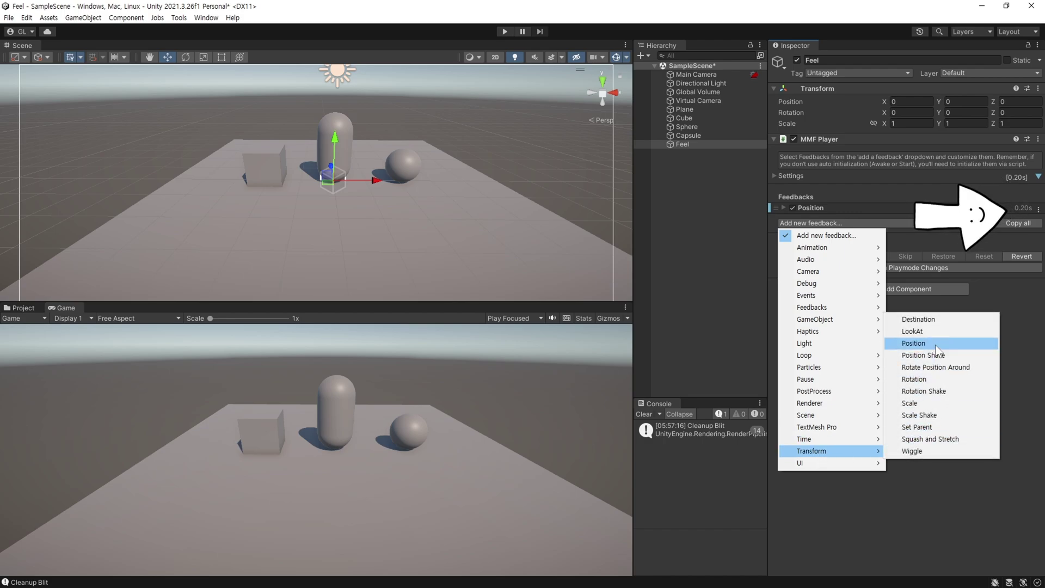
{"action": "left_click", "coordinate": [887, 205]}
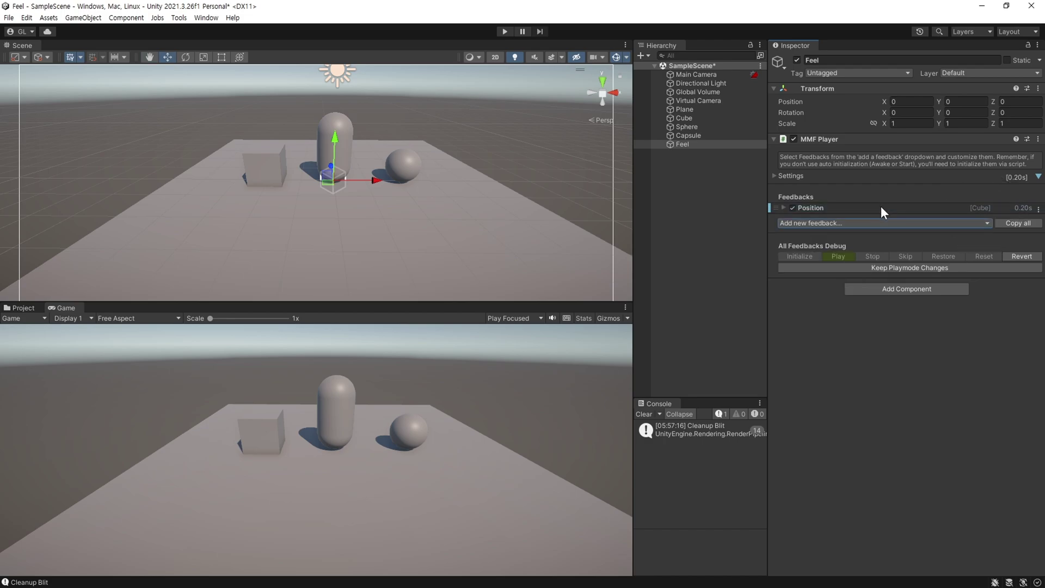
- Duplicate the Position feedback, set the copy from Initial Y 1 to Destination Y 0, and play
{"action": "left_click", "coordinate": [1036, 210]}
{"action": "left_click", "coordinate": [1008, 263]}
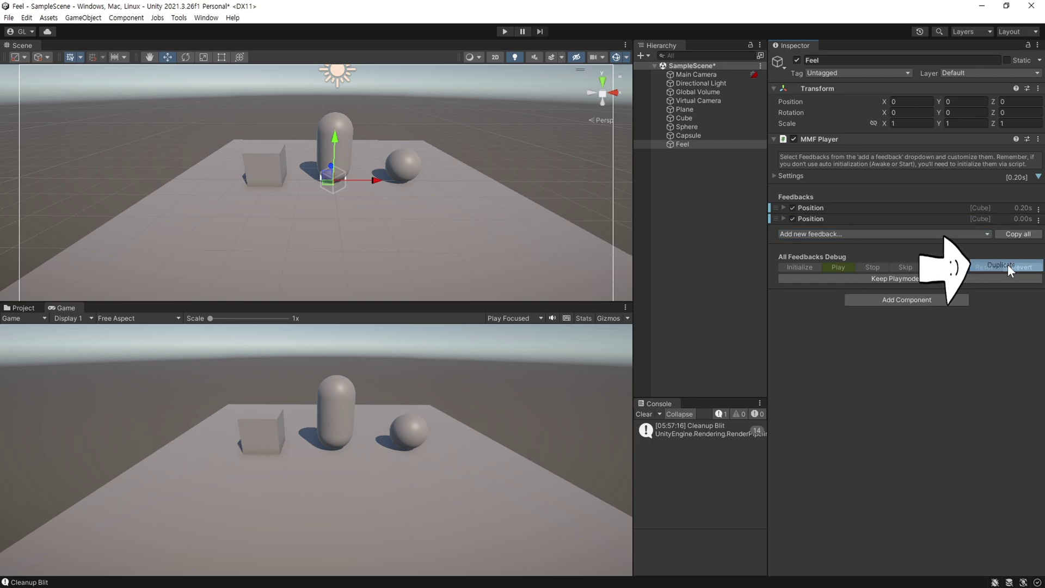
{"action": "left_click", "coordinate": [783, 218]}
{"action": "type", "text": "1"}
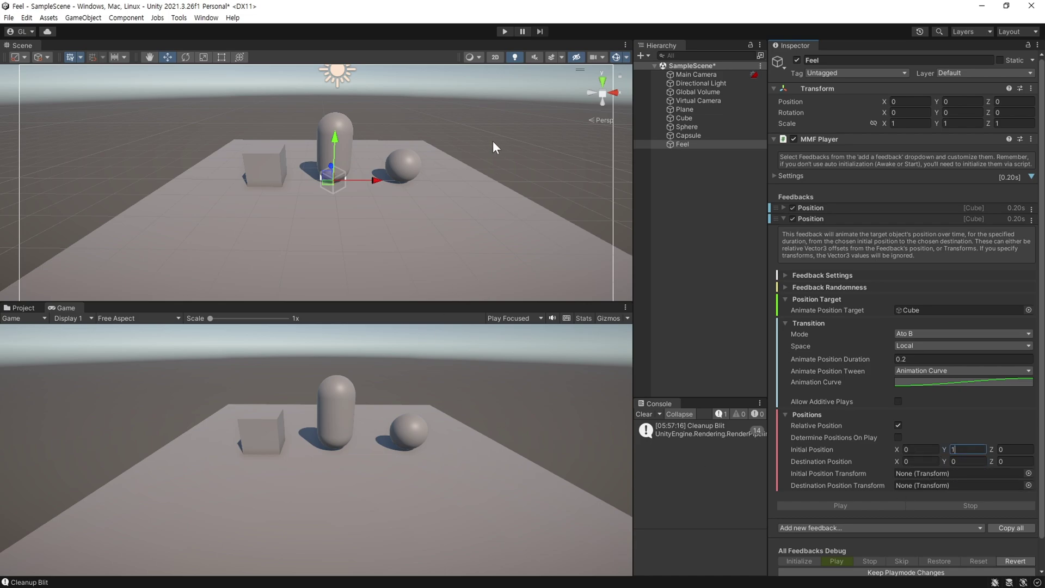
{"action": "left_click", "coordinate": [505, 31]}
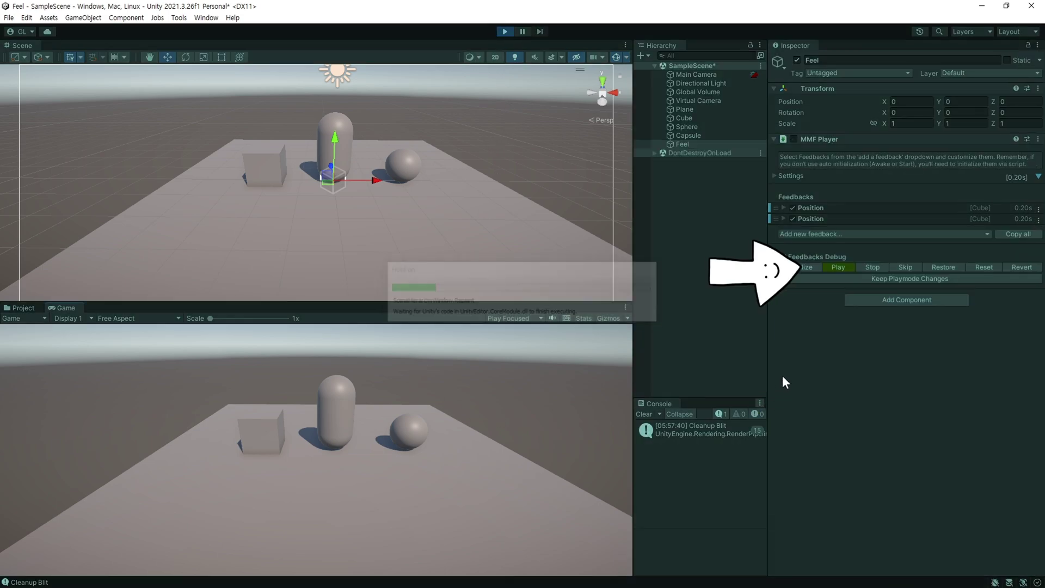
{"action": "left_click", "coordinate": [829, 266]}
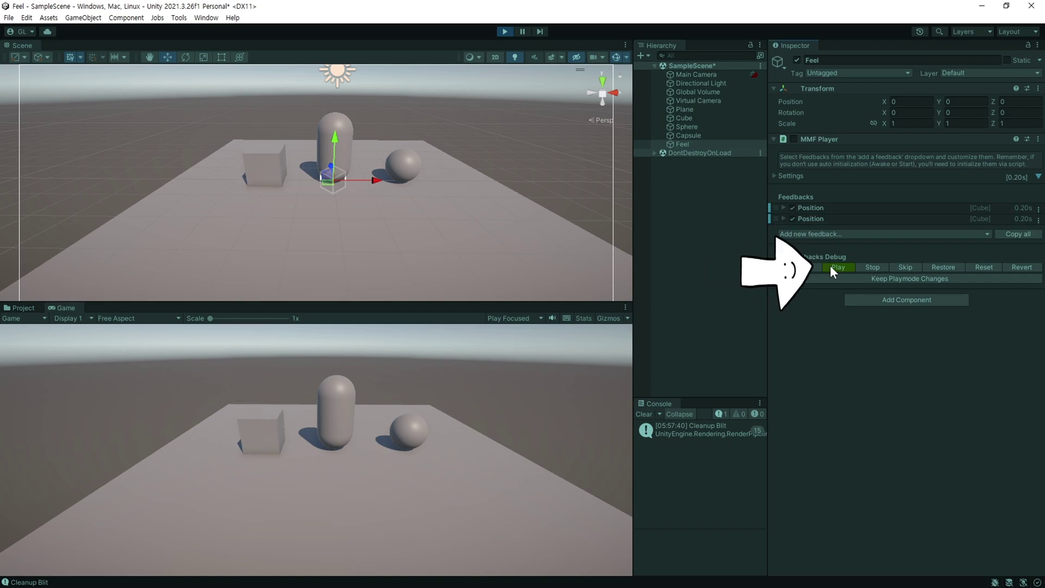
{"action": "left_click", "coordinate": [831, 265]}
{"action": "left_click", "coordinate": [833, 266]}
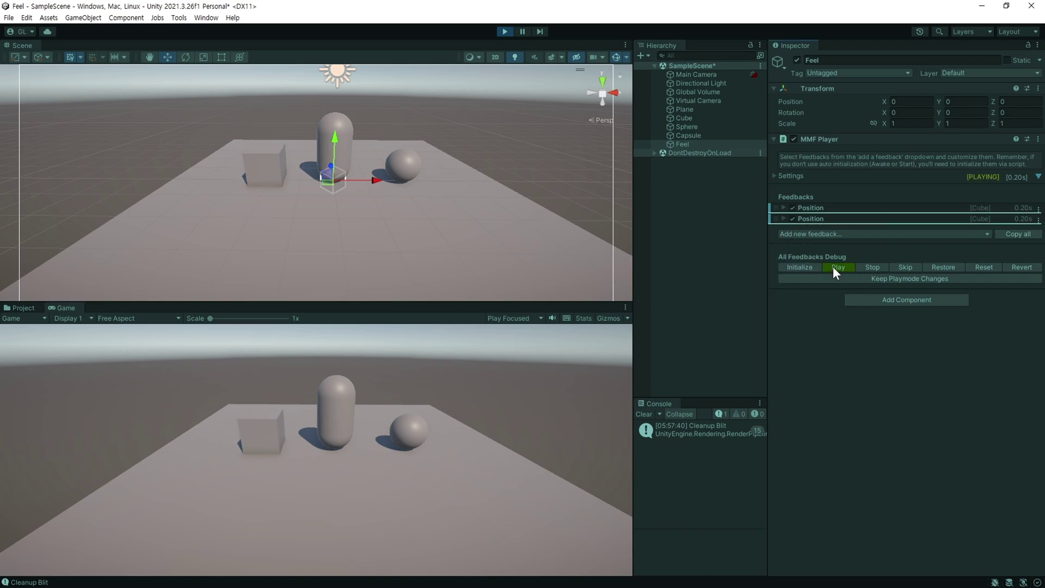
{"action": "left_click", "coordinate": [835, 268]}
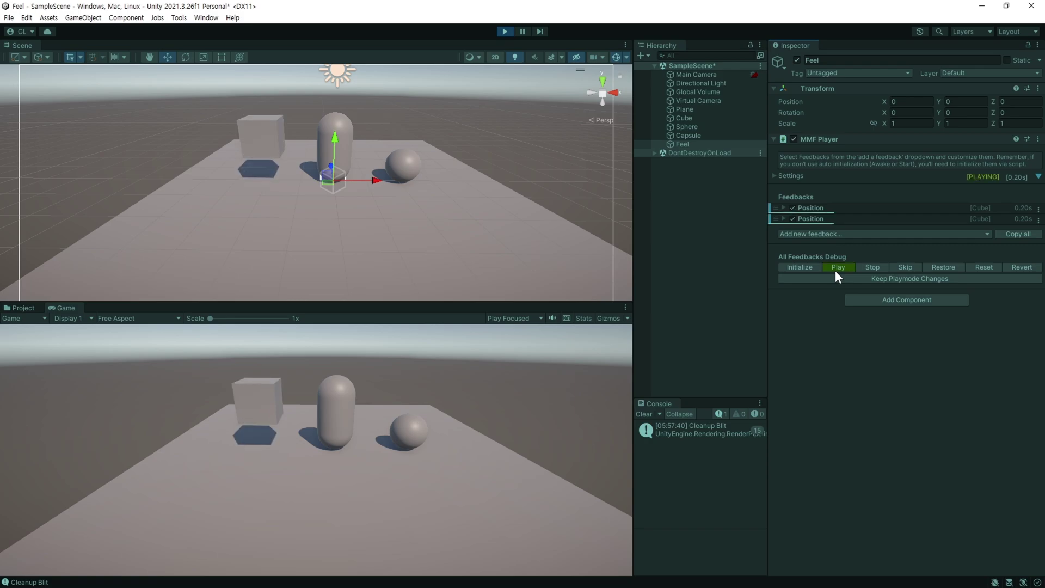
{"action": "left_click", "coordinate": [835, 268]}
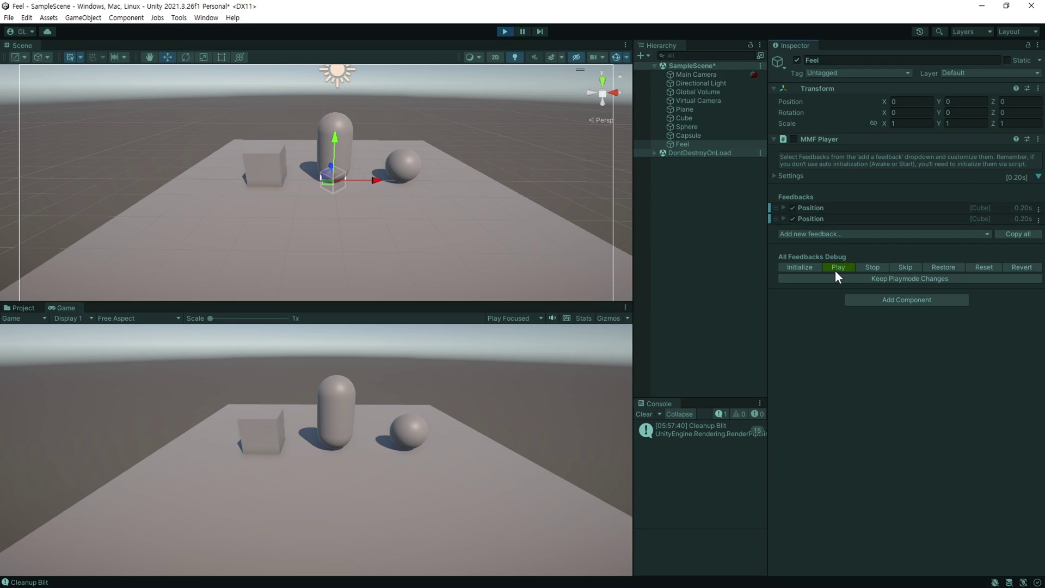
- Add a Pause feedback between the two Position feedbacks and replay the sequence
{"action": "left_click", "coordinate": [795, 233]}
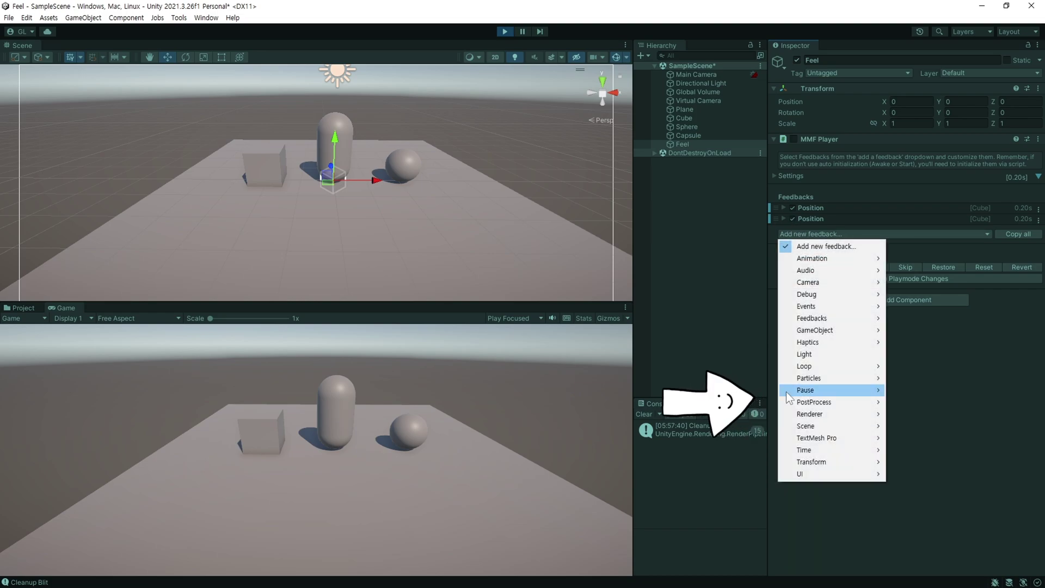
{"action": "mouse_move", "coordinate": [793, 394]}
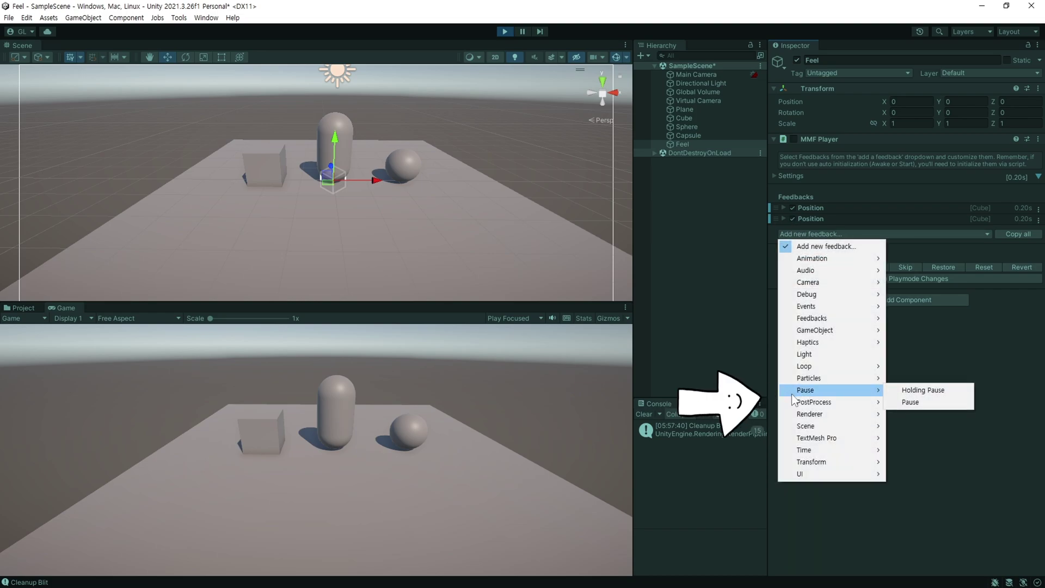
{"action": "left_click", "coordinate": [932, 401]}
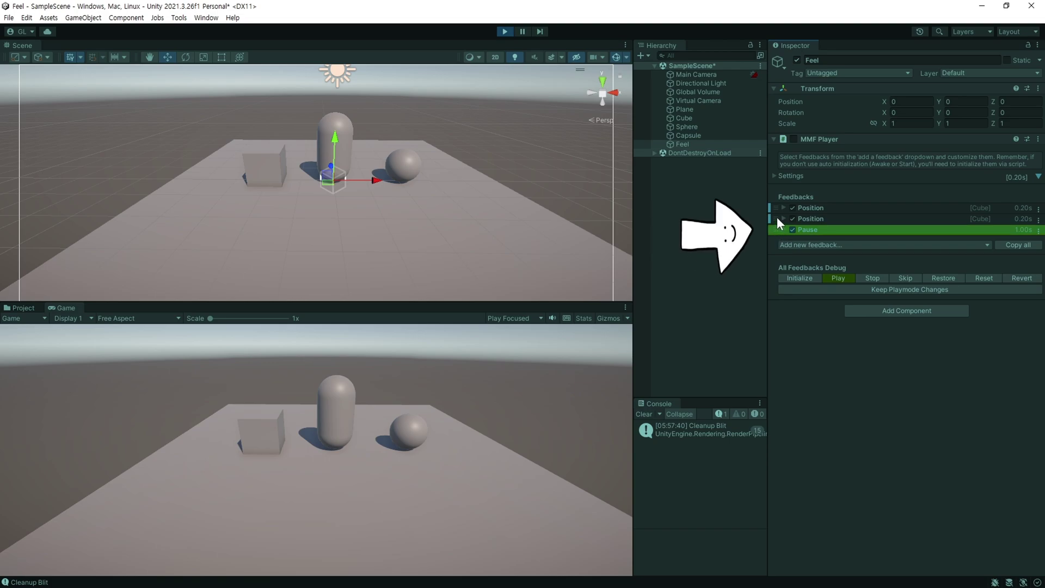
{"action": "left_click_drag", "start_coordinate": [778, 230], "coordinate": [776, 212]}
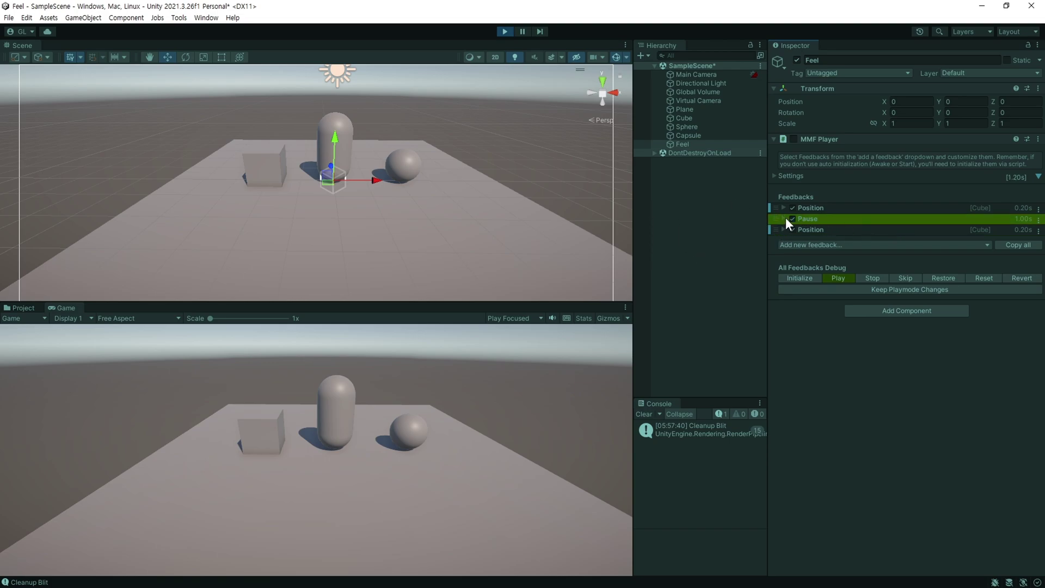
{"action": "left_click", "coordinate": [786, 218]}
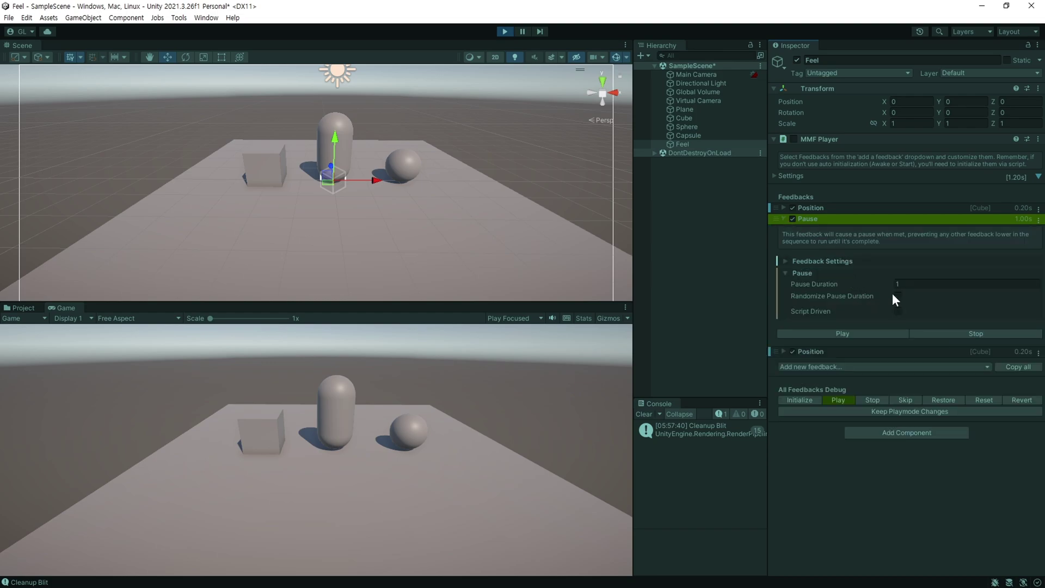
{"action": "left_click", "coordinate": [916, 283]}
{"action": "type", "text": "0.2"}
{"action": "left_click", "coordinate": [833, 403]}
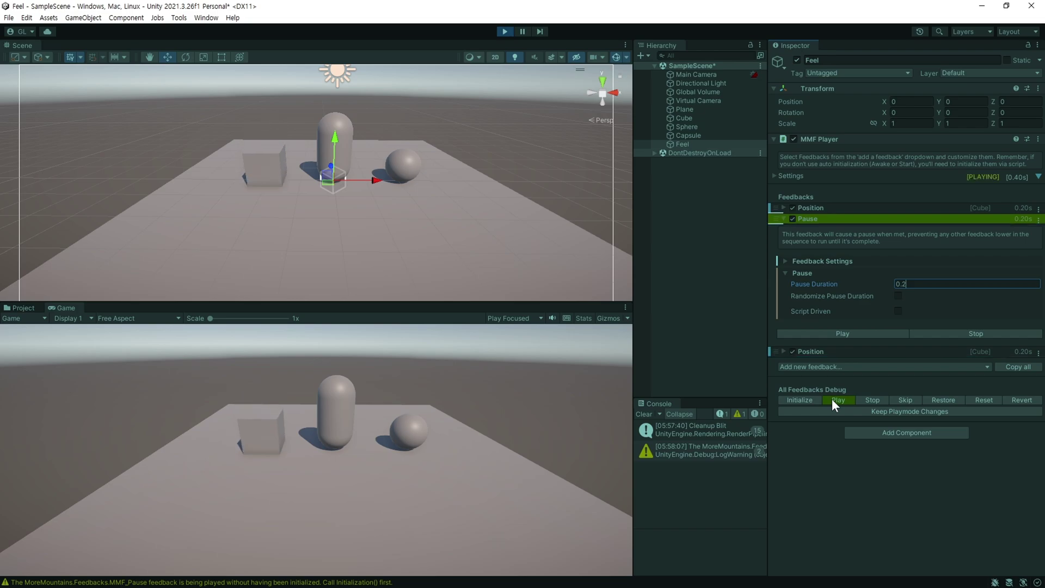
{"action": "left_click", "coordinate": [832, 400]}
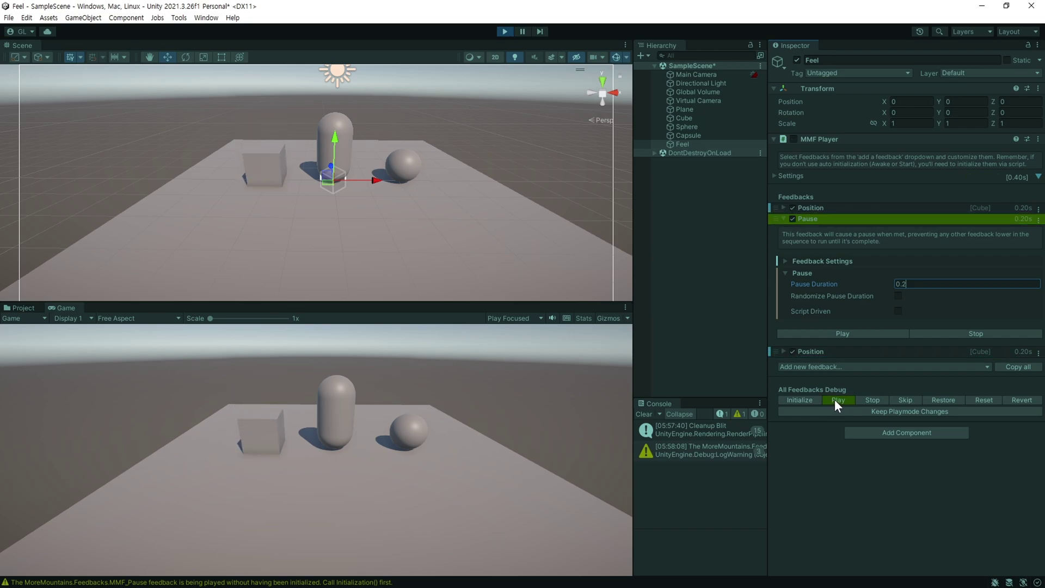
{"action": "left_click", "coordinate": [834, 399]}
{"action": "left_click", "coordinate": [835, 400]}
{"action": "left_click", "coordinate": [834, 400]}
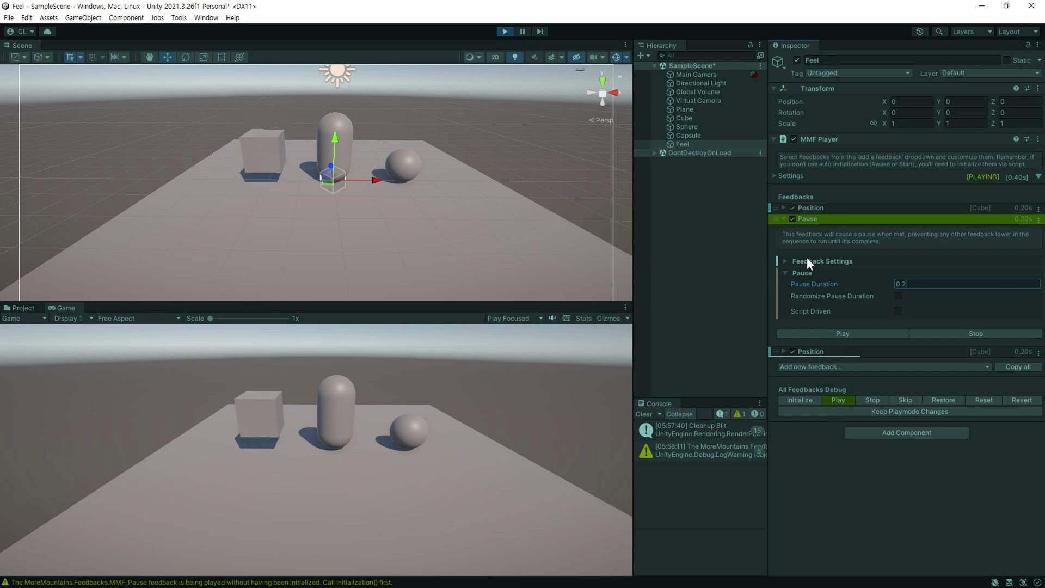
{"action": "left_click", "coordinate": [842, 279]}
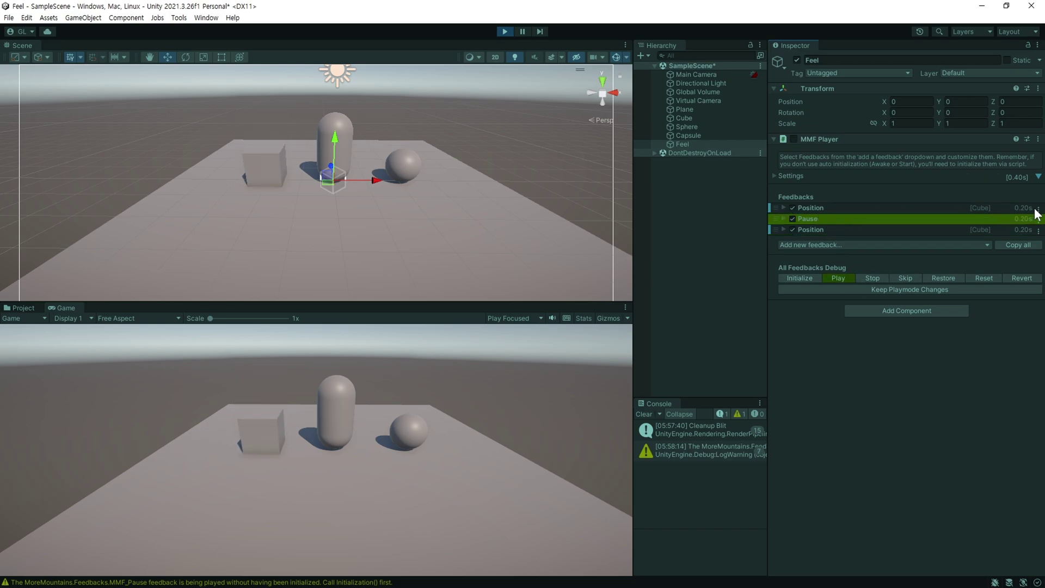
- Set the Pause Duration to 1, test the sequence, then remove the Pause feedback
{"action": "left_click", "coordinate": [817, 219]}
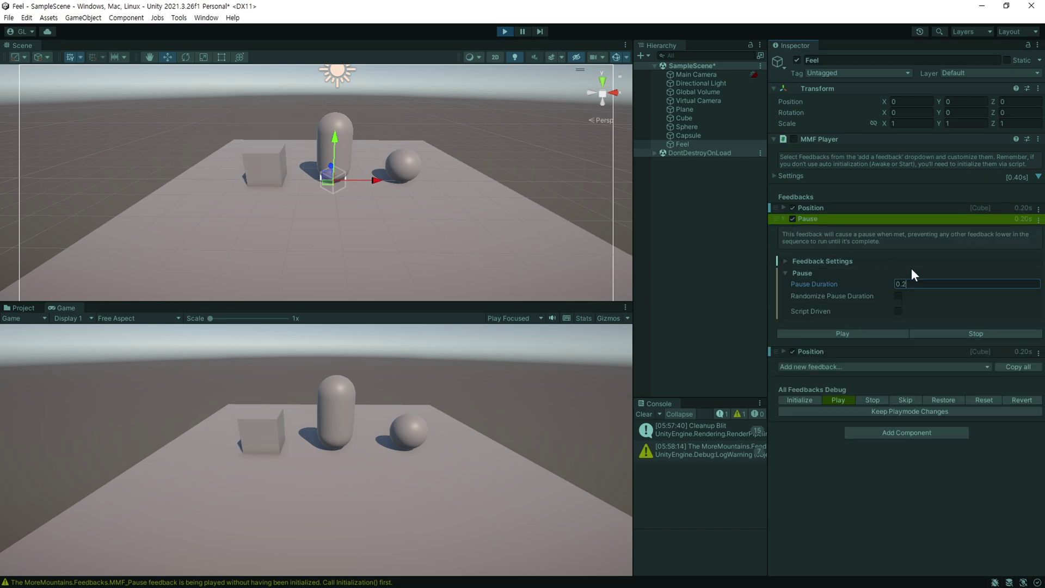
{"action": "left_click", "coordinate": [920, 283]}
{"action": "type", "text": "1"}
{"action": "left_click", "coordinate": [834, 400]}
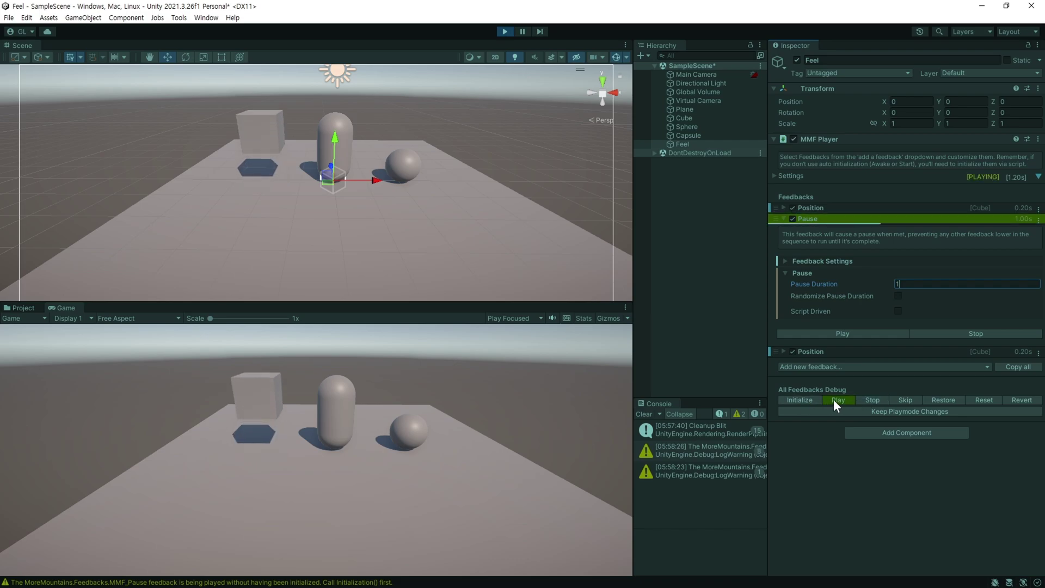
{"action": "left_click", "coordinate": [833, 400]}
{"action": "left_click", "coordinate": [1038, 220]}
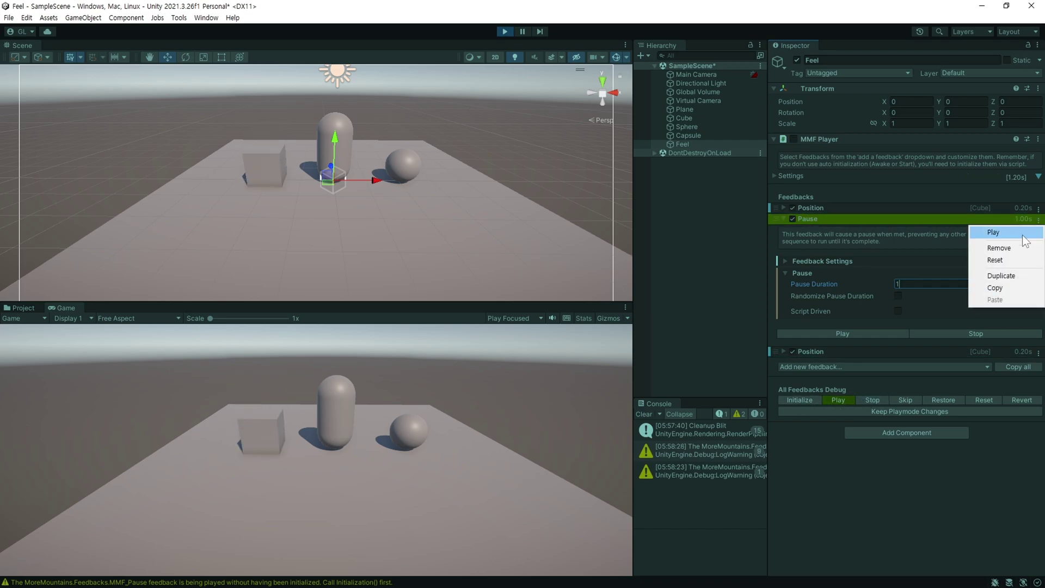
{"action": "left_click", "coordinate": [985, 240]}
{"action": "left_click", "coordinate": [825, 234]}
- Try a Holding Pause between the Position feedbacks, test the sequence, then remove it
{"action": "mouse_move", "coordinate": [811, 389]}
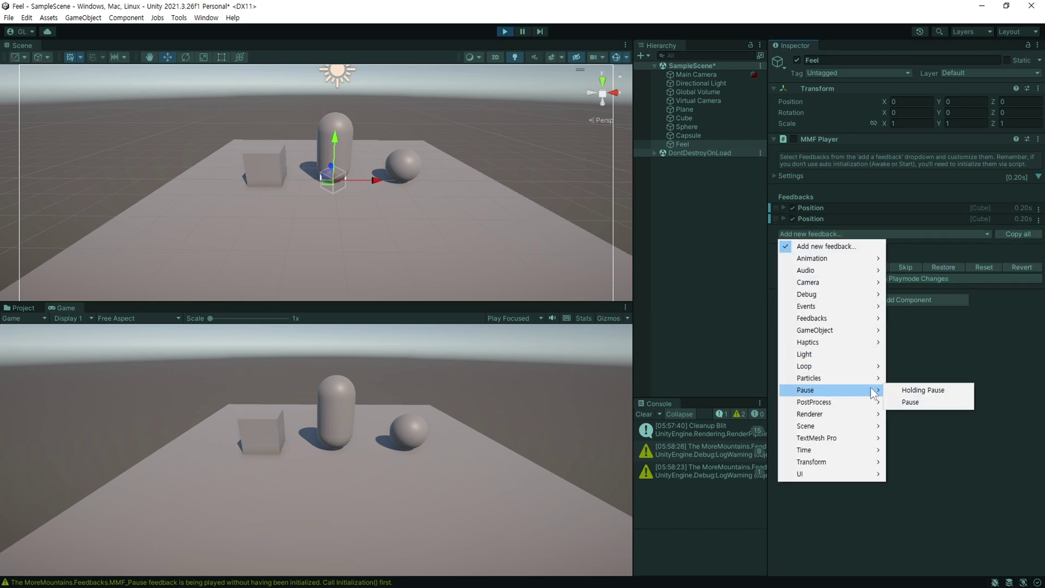
{"action": "left_click", "coordinate": [906, 387]}
{"action": "left_click_drag", "start_coordinate": [775, 229], "coordinate": [775, 219]}
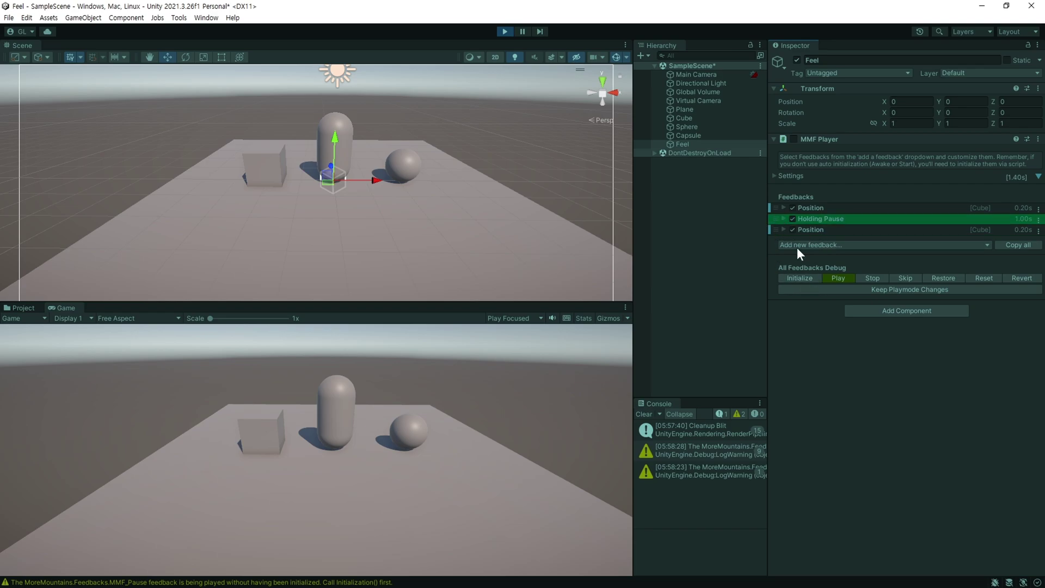
{"action": "left_click", "coordinate": [814, 220]}
{"action": "left_click", "coordinate": [847, 284]}
{"action": "type", "text": "0.5"}
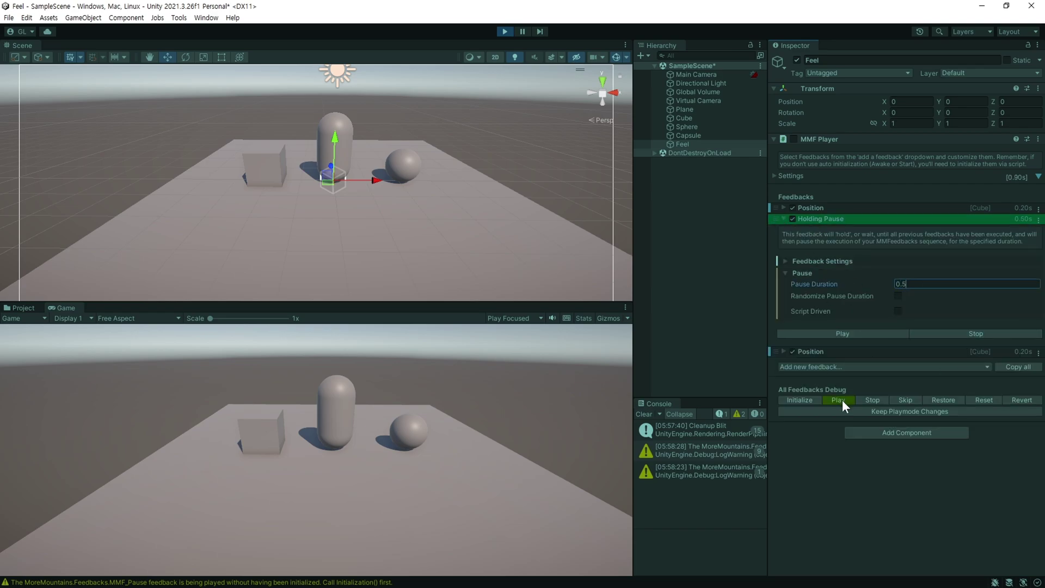
{"action": "left_click", "coordinate": [842, 399]}
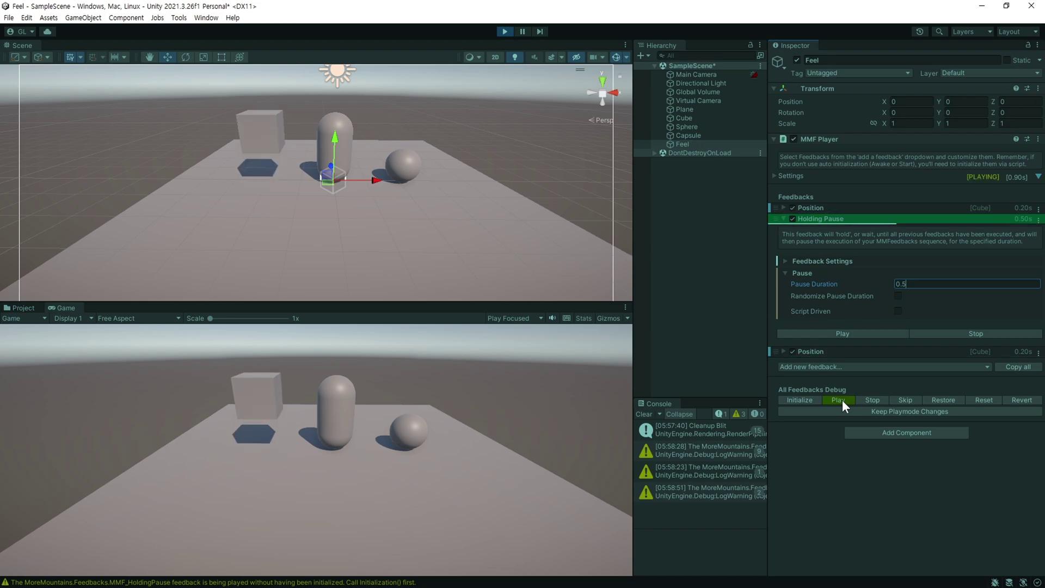
{"action": "left_click", "coordinate": [841, 399]}
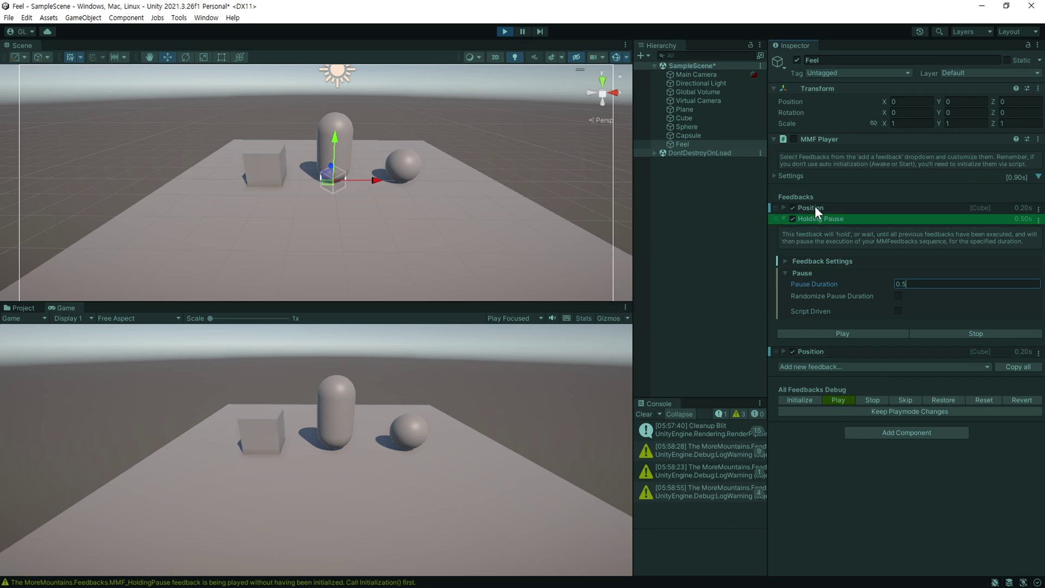
{"action": "left_click", "coordinate": [780, 220]}
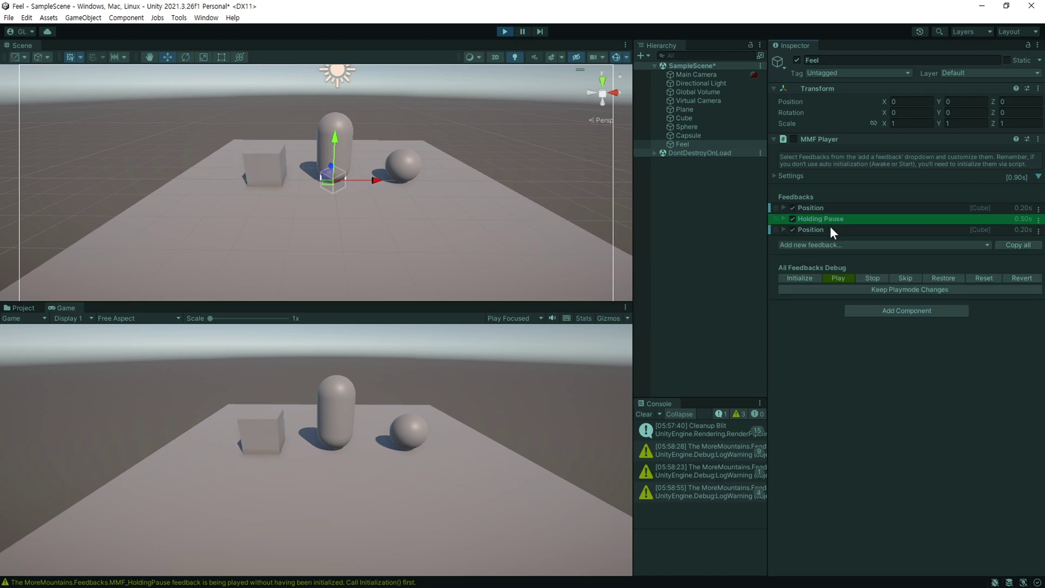
{"action": "left_click", "coordinate": [838, 277]}
{"action": "left_click", "coordinate": [1038, 220]}
{"action": "left_click", "coordinate": [1008, 249]}
- Insert a 0.2 s Pause between the two Position feedbacks and play the sequence
{"action": "left_click", "coordinate": [816, 234]}
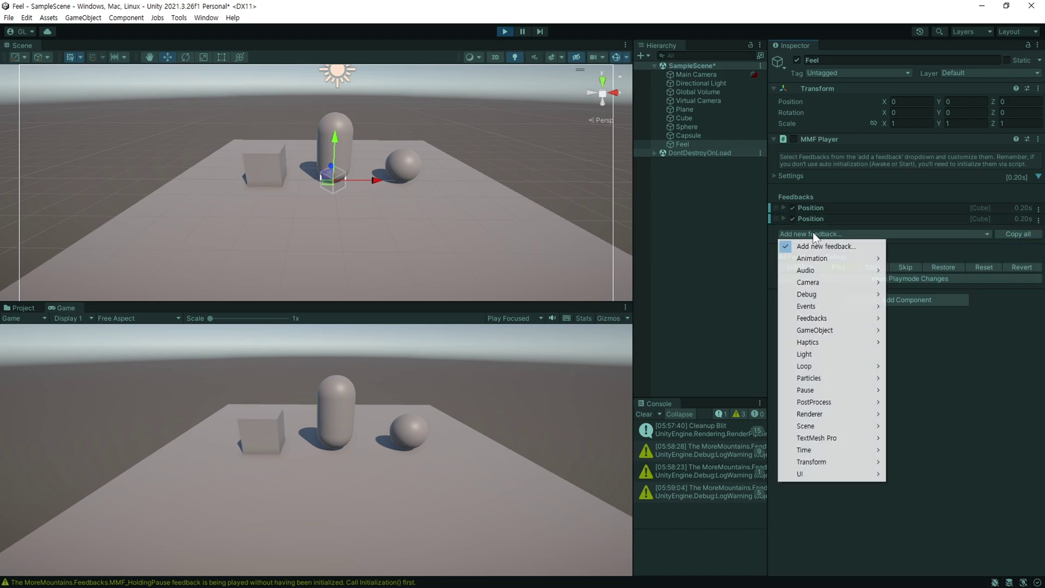
{"action": "mouse_move", "coordinate": [816, 388]}
{"action": "left_click", "coordinate": [925, 401]}
{"action": "left_click_drag", "start_coordinate": [775, 230], "coordinate": [776, 218]}
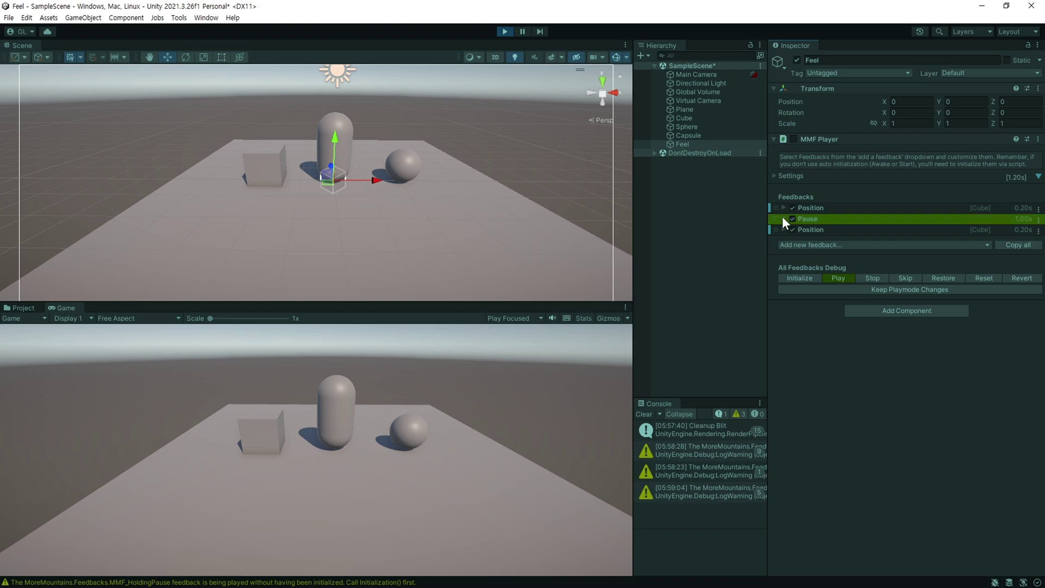
{"action": "left_click", "coordinate": [782, 217]}
{"action": "left_click", "coordinate": [946, 283]}
{"action": "type", "text": "0.2"}
{"action": "left_click", "coordinate": [782, 218]}
{"action": "left_click", "coordinate": [840, 278]}
{"action": "left_click", "coordinate": [808, 244]}
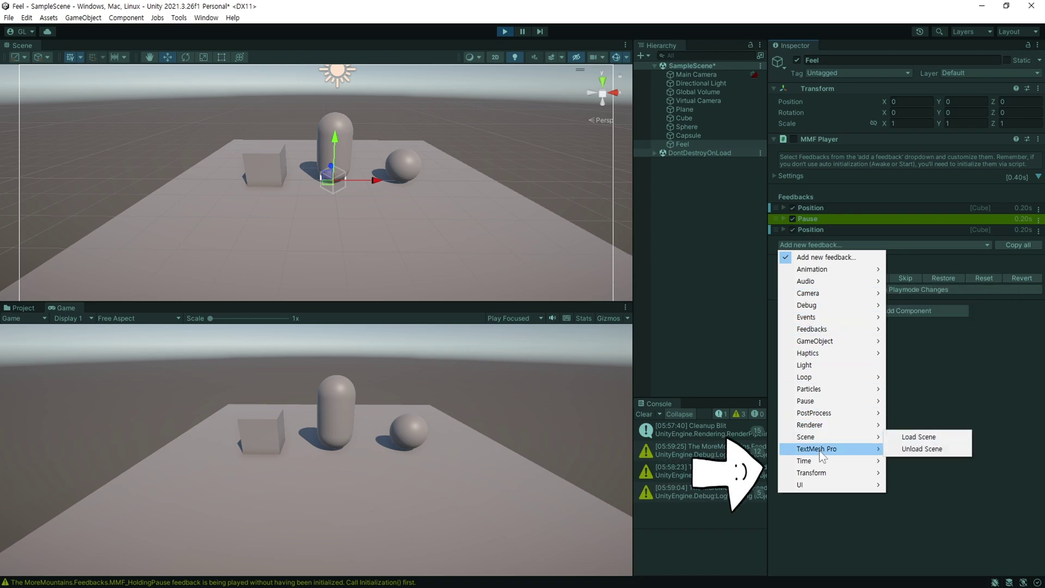
- Append a Transform > Rotation feedback with the Cube as its Animate Rotation Target
{"action": "mouse_move", "coordinate": [821, 474]}
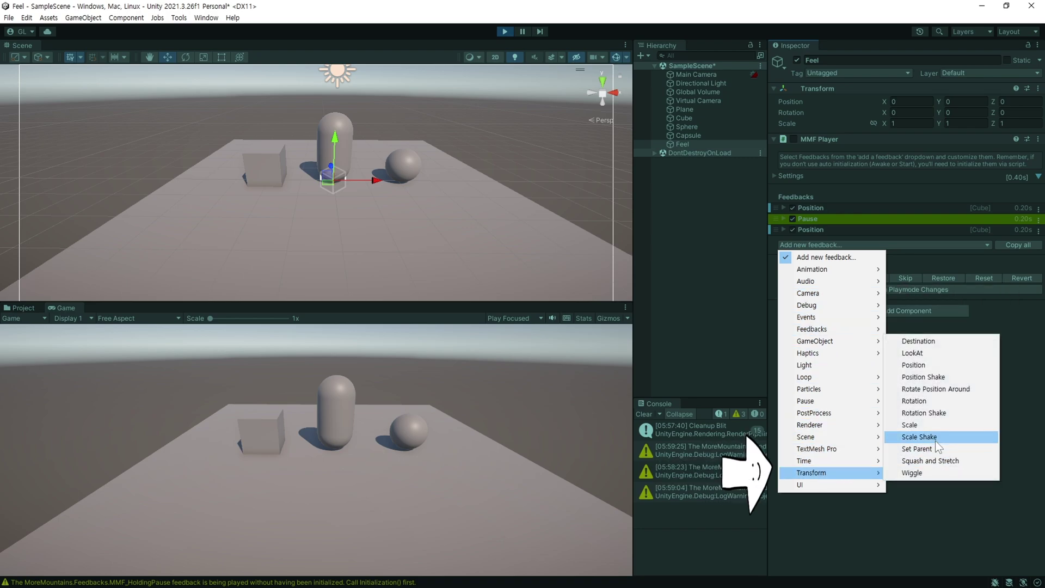
{"action": "left_click", "coordinate": [940, 401]}
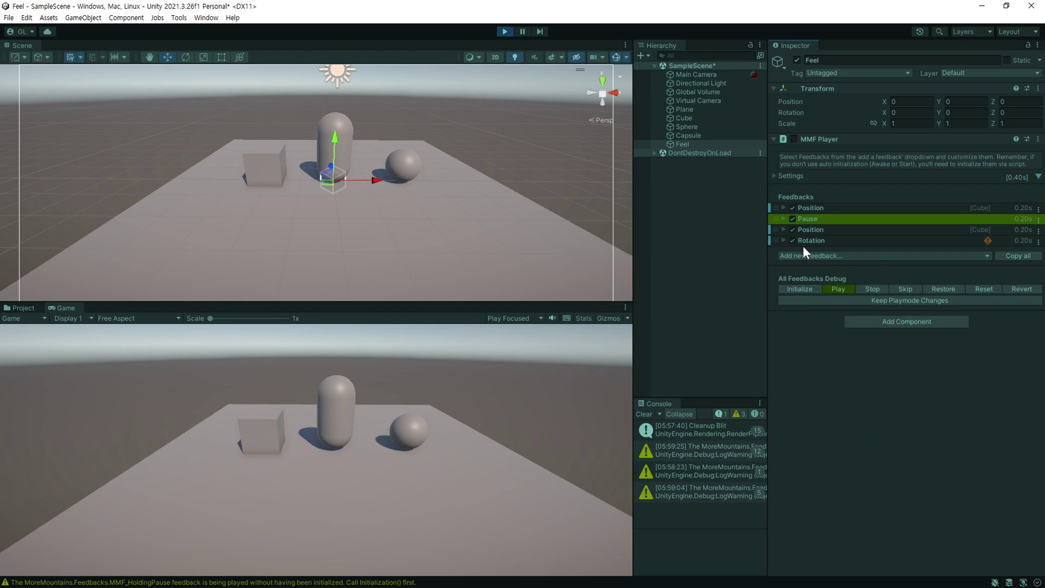
{"action": "left_click", "coordinate": [784, 240]}
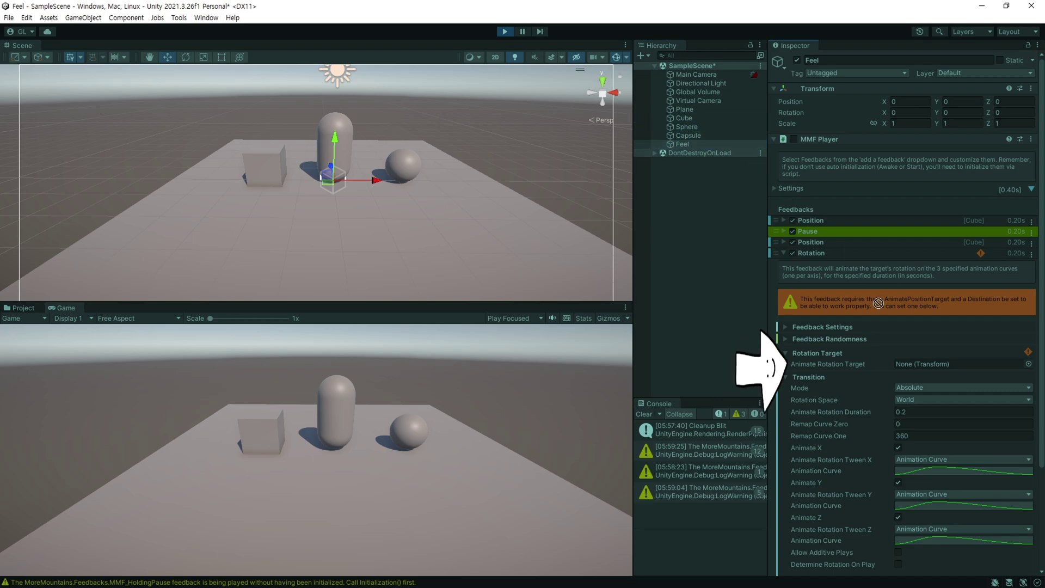
{"action": "left_click_drag", "start_coordinate": [943, 391], "coordinate": [931, 364]}
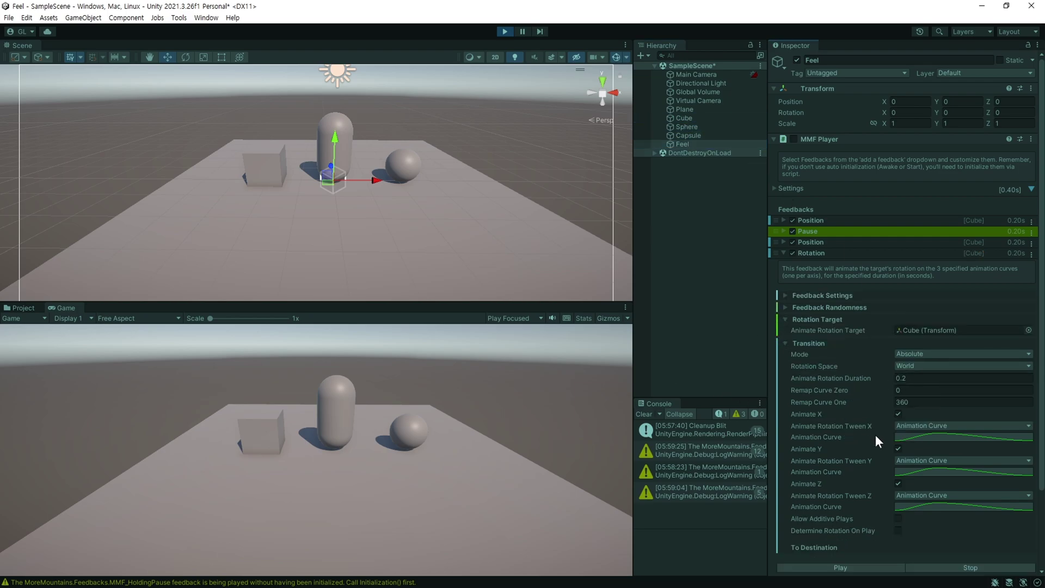
{"action": "scroll", "coordinate": [875, 435], "scroll_direction": "down", "scroll_amount": 3}
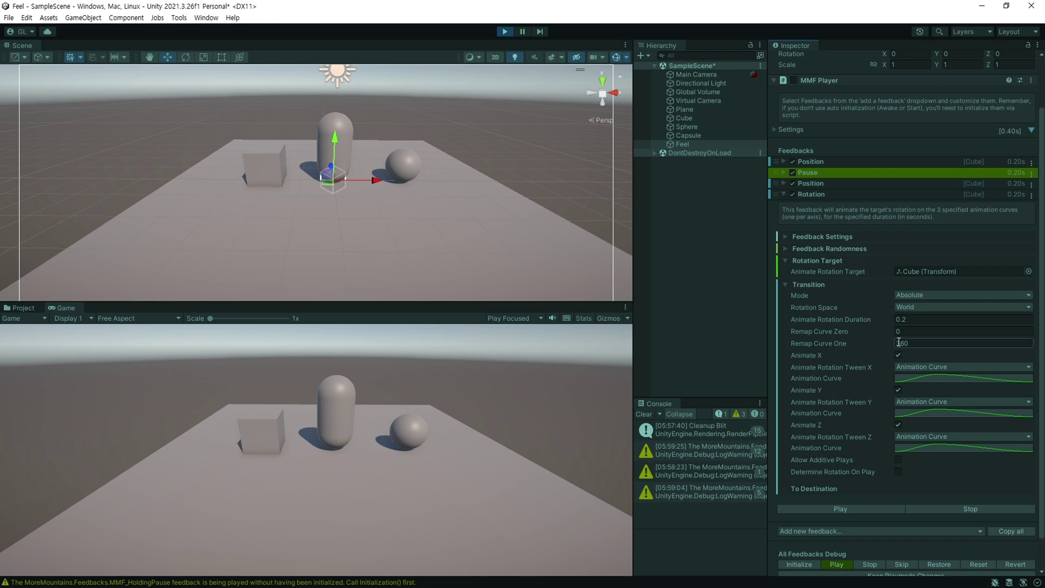
{"action": "scroll", "coordinate": [816, 349], "scroll_direction": "up", "scroll_amount": 3}
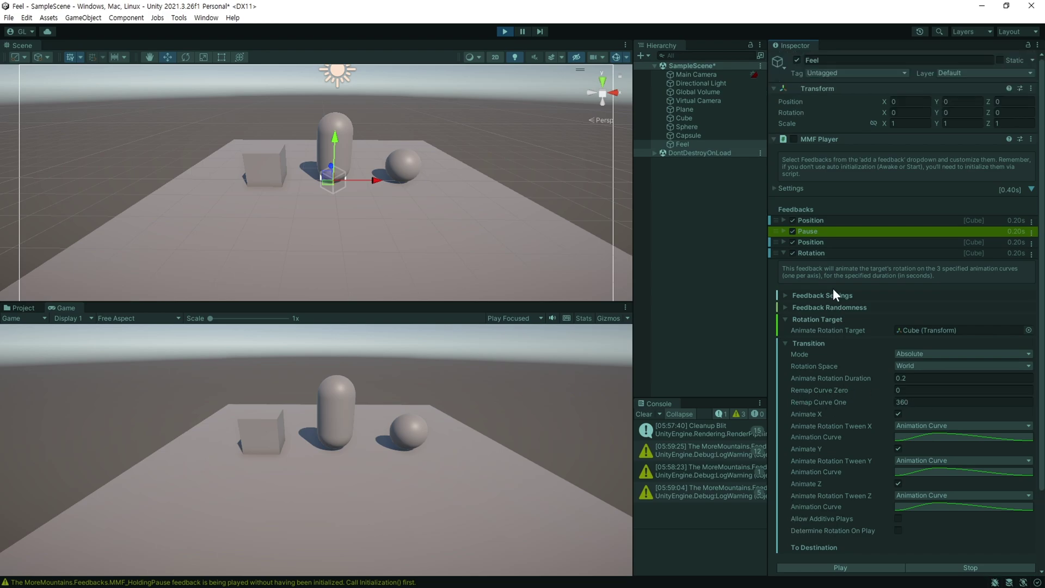
{"action": "left_click", "coordinate": [784, 253]}
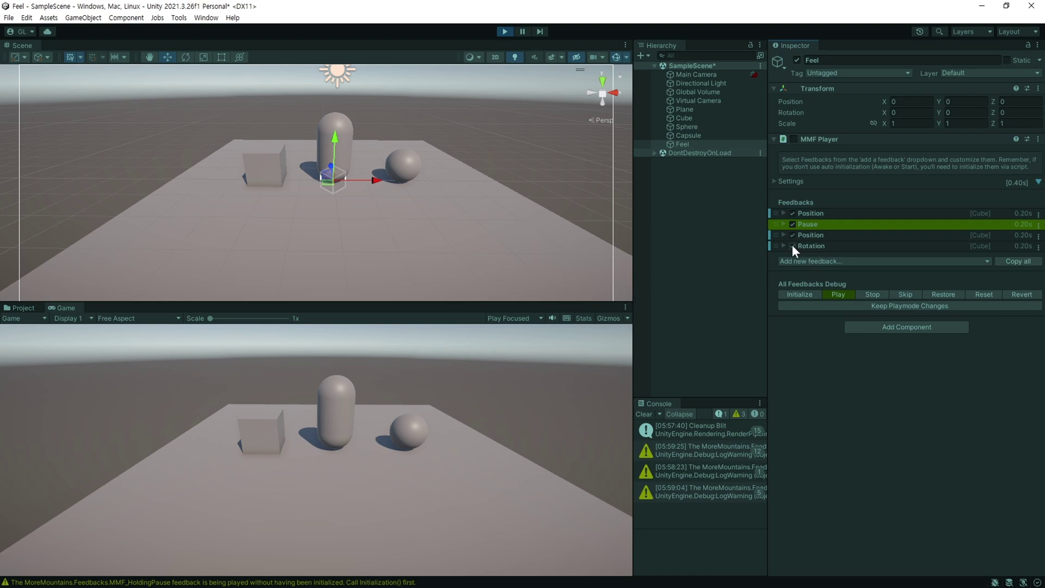
- Move the Rotation feedback right after the first Position and preview the sequence
{"action": "left_click_drag", "start_coordinate": [775, 245], "coordinate": [775, 220]}
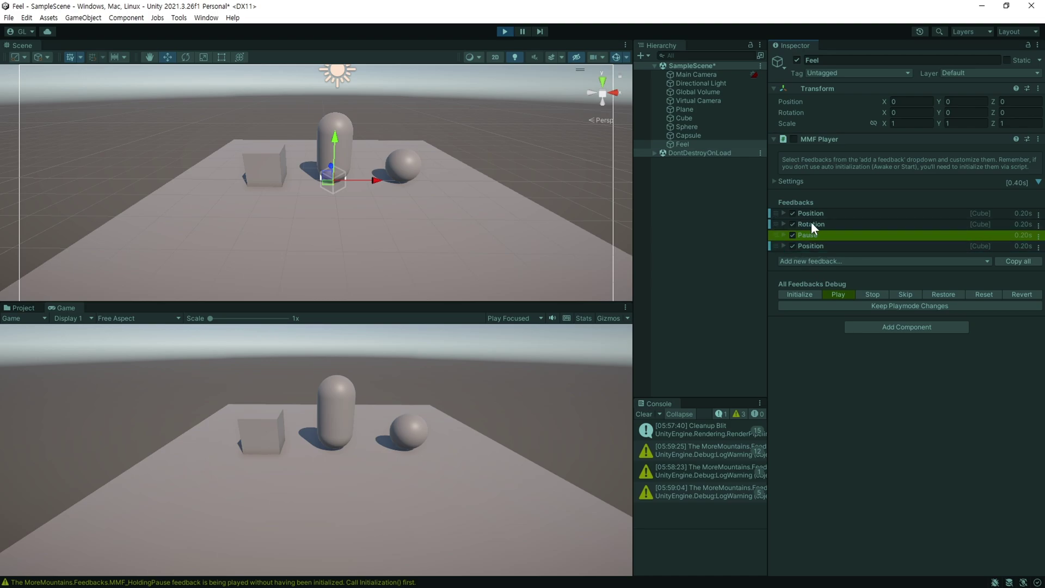
{"action": "left_click", "coordinate": [841, 295]}
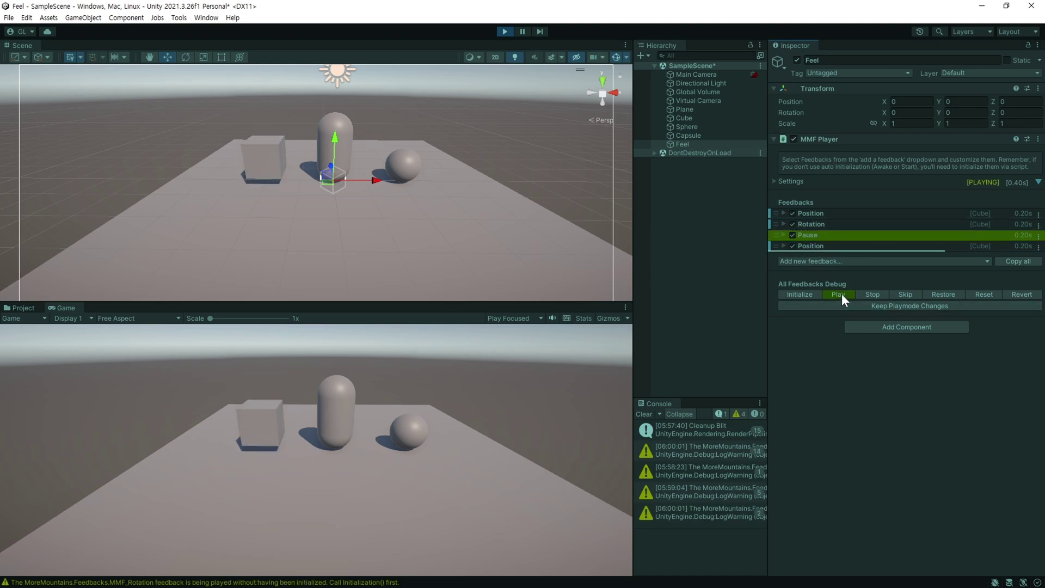
{"action": "left_click", "coordinate": [841, 293]}
{"action": "left_click", "coordinate": [842, 294]}
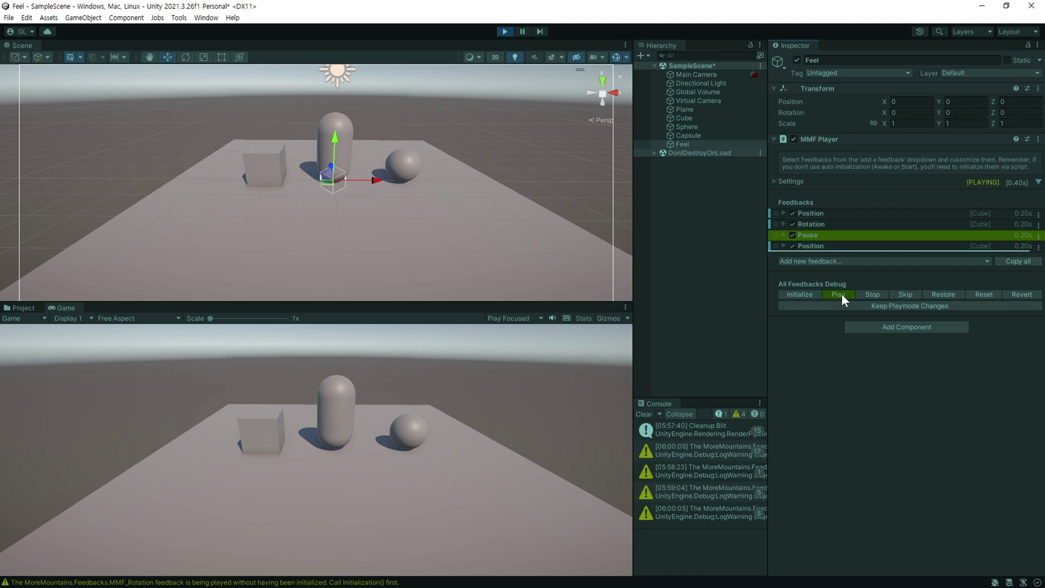
{"action": "left_click", "coordinate": [841, 288]}
- Duplicate the Rotation feedback and replay the sequence repeatedly to watch the Cube tilt
{"action": "left_click", "coordinate": [1037, 225]}
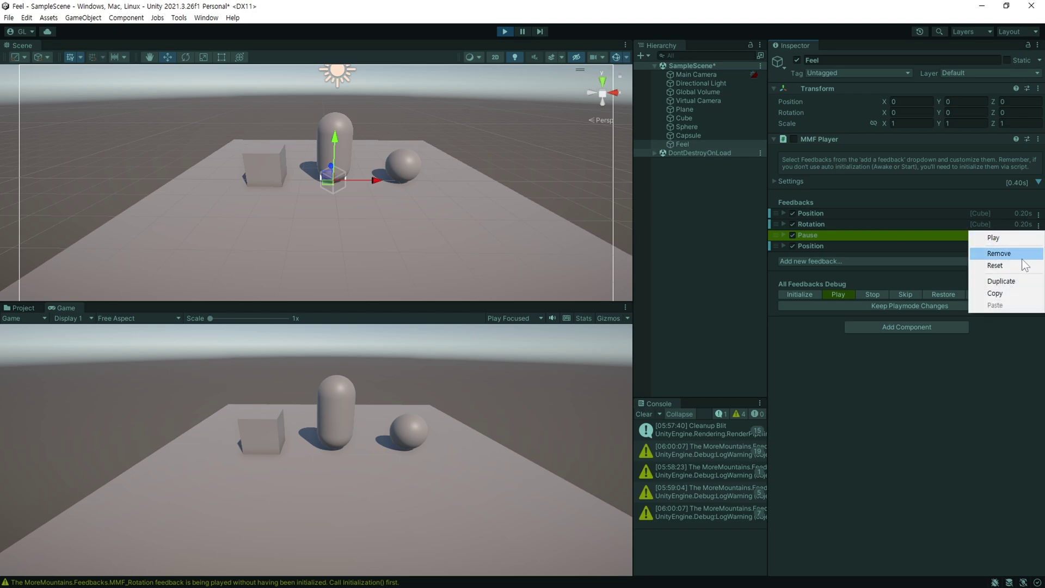
{"action": "left_click", "coordinate": [1020, 279]}
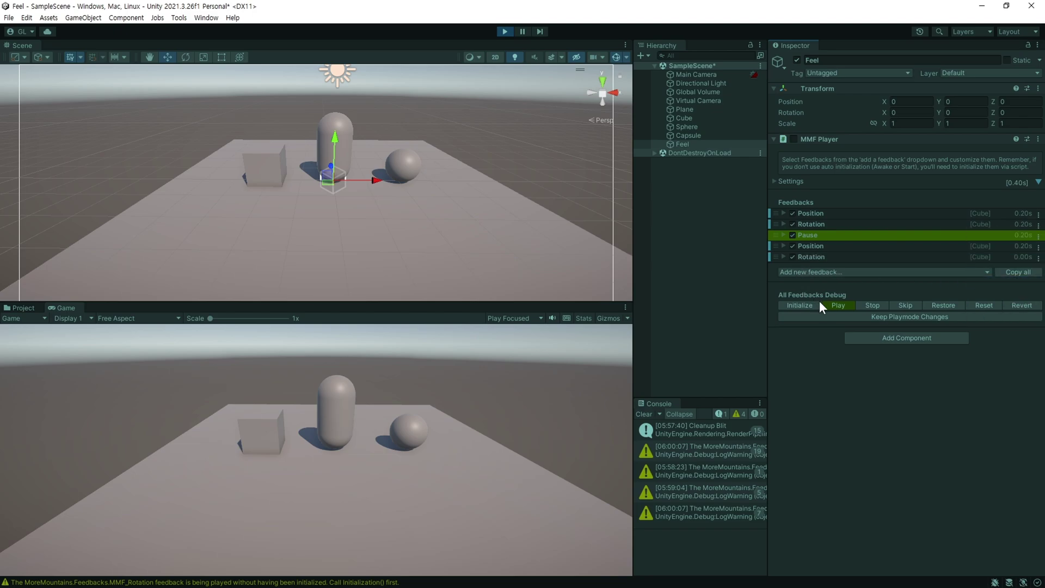
{"action": "left_click", "coordinate": [842, 305]}
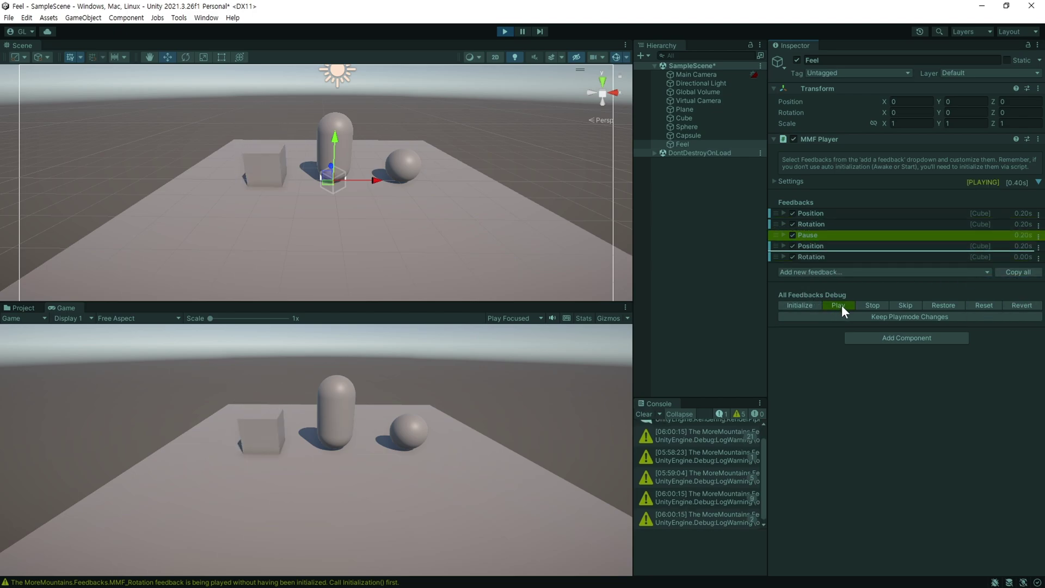
{"action": "left_click", "coordinate": [842, 305]}
{"action": "left_click", "coordinate": [841, 305]}
{"action": "left_click", "coordinate": [842, 305]}
{"action": "left_click", "coordinate": [841, 305]}
{"action": "left_click", "coordinate": [841, 305]}
{"action": "left_click", "coordinate": [841, 305]}
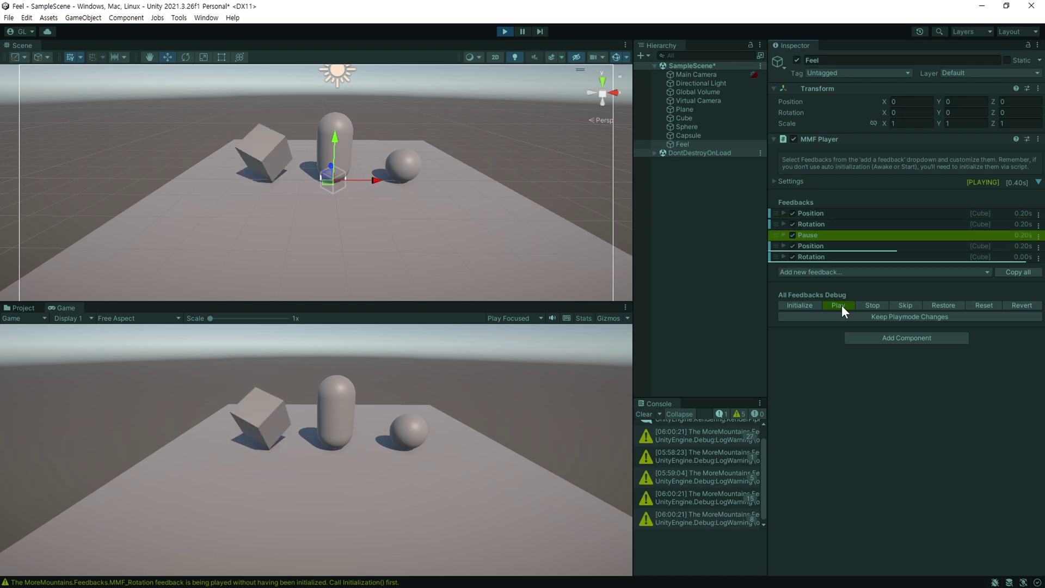
{"action": "left_click", "coordinate": [841, 305]}
{"action": "left_click", "coordinate": [841, 305]}
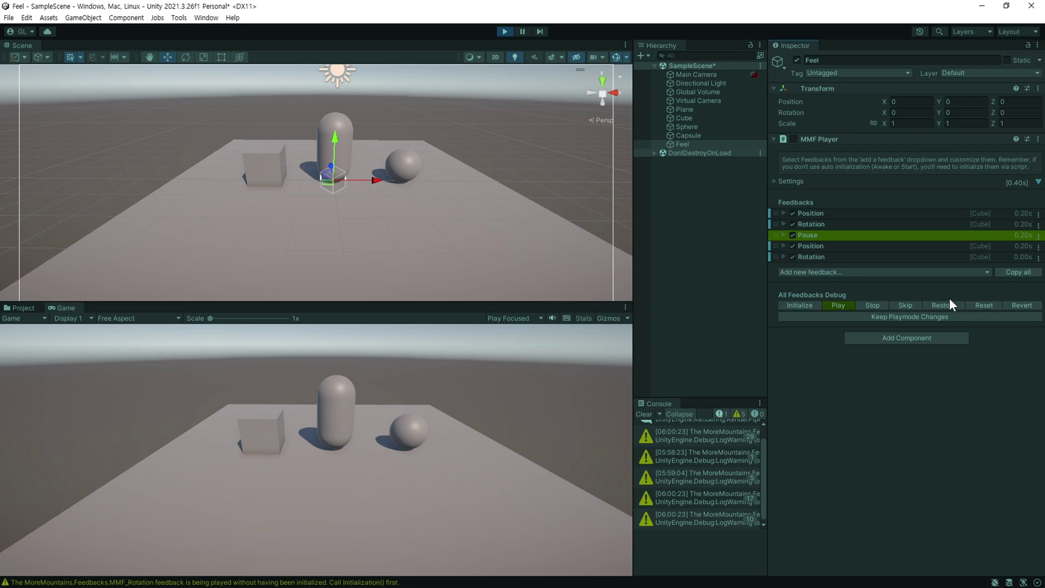
- Keep the play-mode changes, replay the feedbacks once, and exit Play mode
{"action": "left_click", "coordinate": [890, 315]}
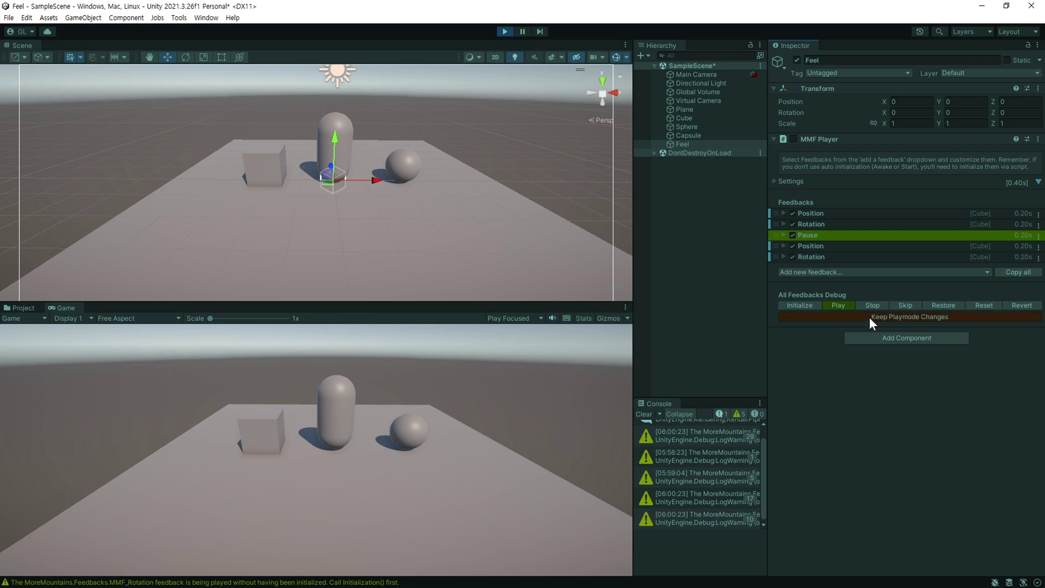
{"action": "left_click", "coordinate": [831, 304]}
{"action": "left_click", "coordinate": [506, 31]}
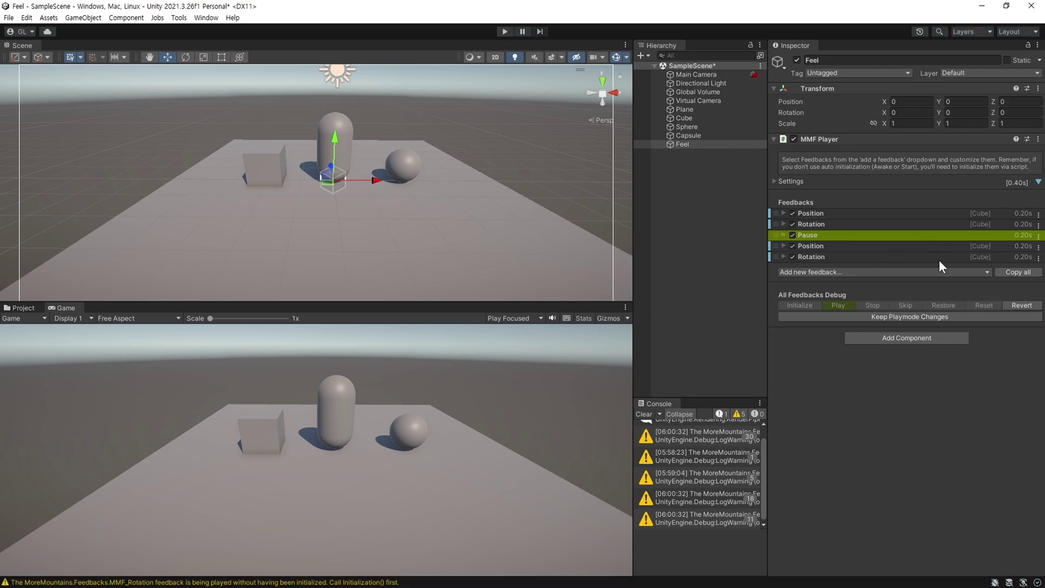
- Clear the console, enter Play mode, and add an expanded Transform > Wiggle feedback
{"action": "left_click", "coordinate": [645, 413]}
{"action": "key", "text": "ctrl+p"}
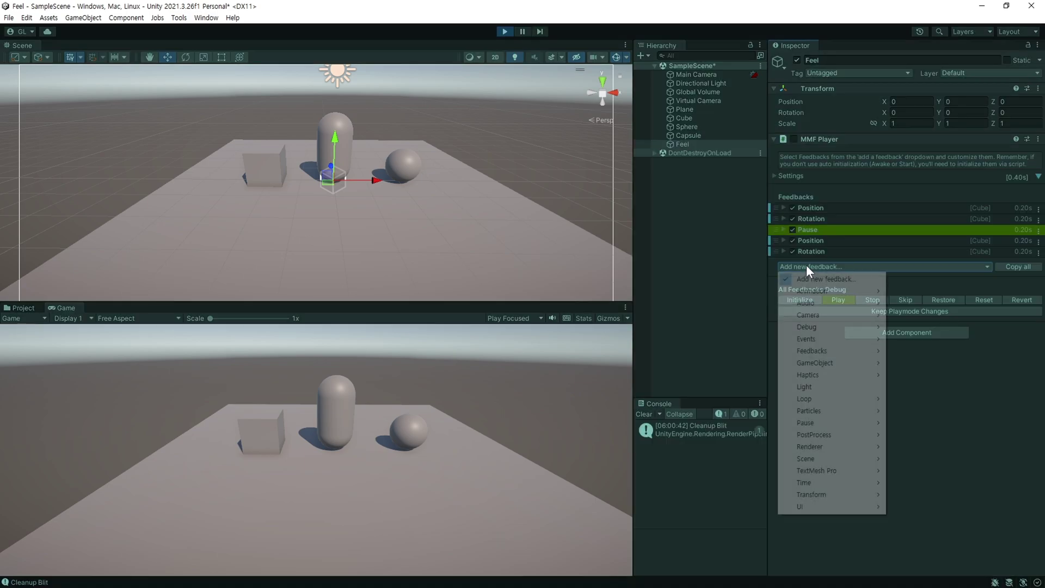
{"action": "left_click", "coordinate": [806, 266]}
{"action": "mouse_move", "coordinate": [821, 493]}
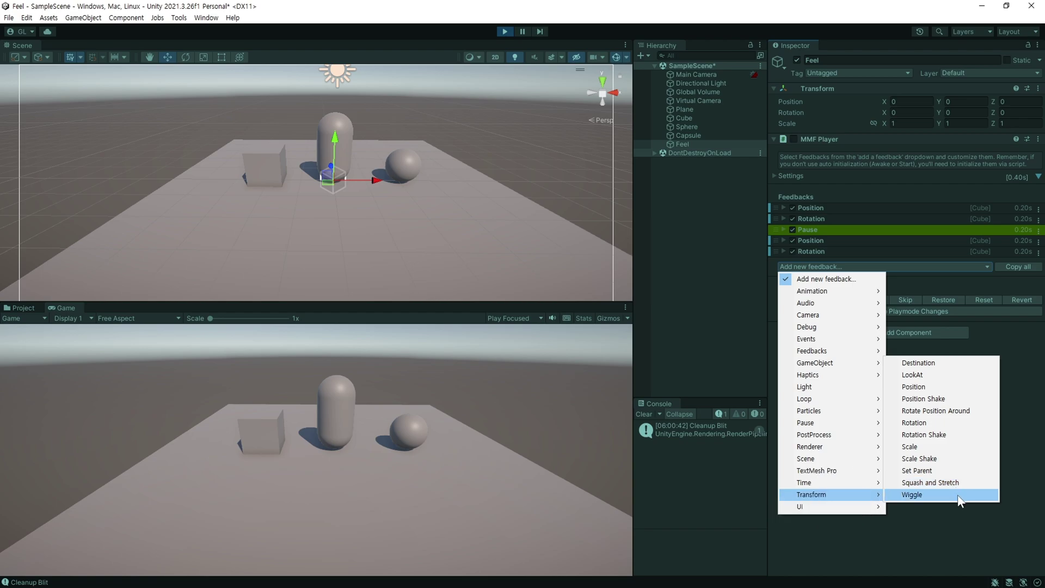
{"action": "left_click", "coordinate": [959, 500]}
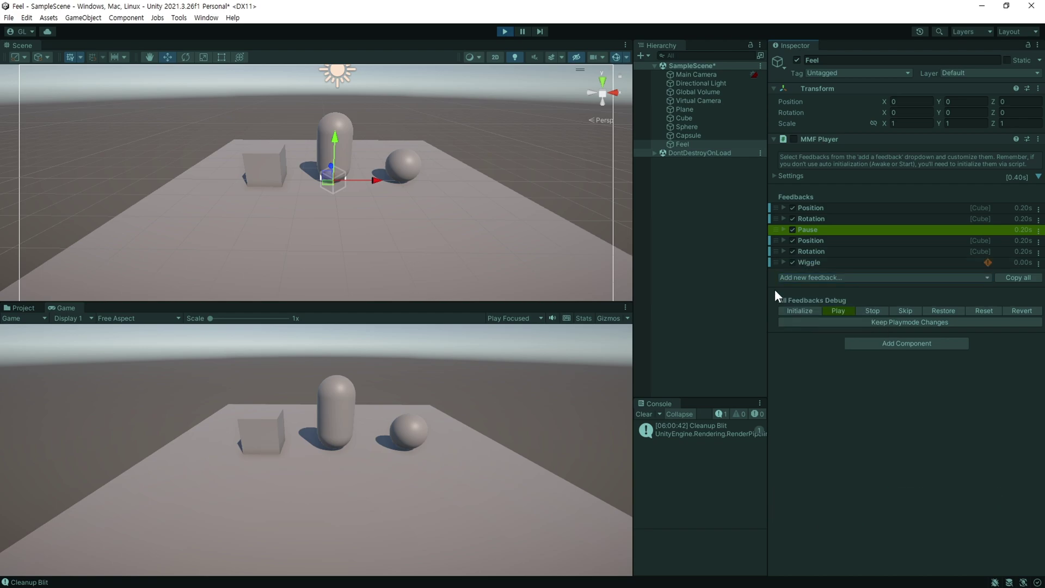
{"action": "left_click", "coordinate": [784, 262]}
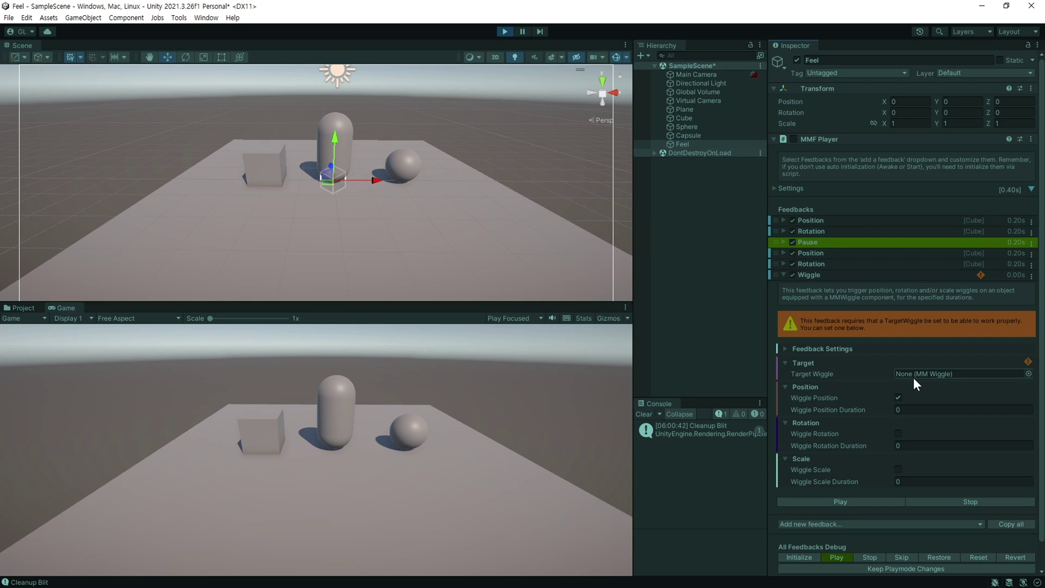
- Add an MMWiggle component to the Sphere
{"action": "left_click", "coordinate": [694, 128]}
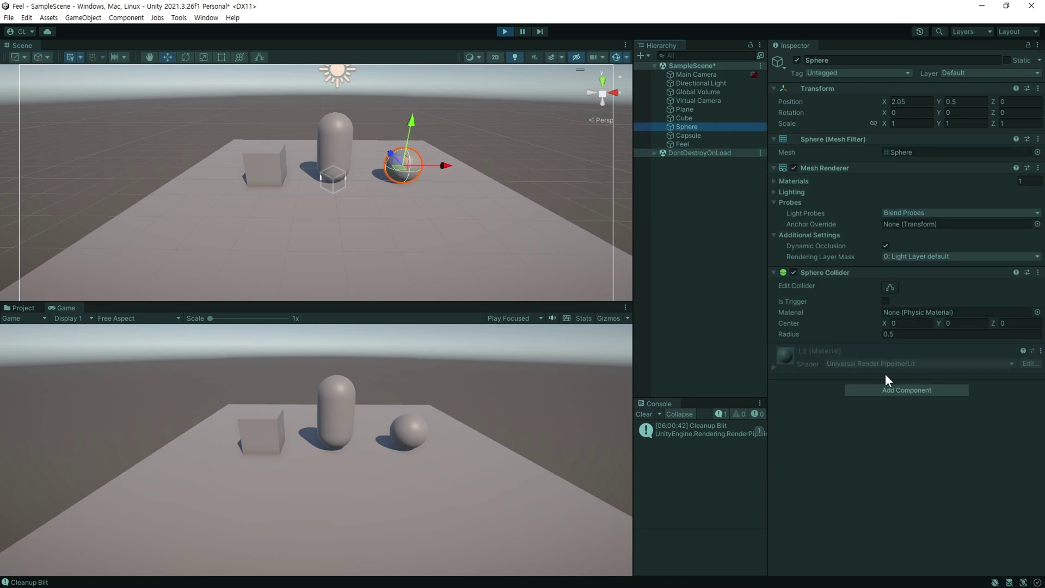
{"action": "left_click", "coordinate": [887, 391]}
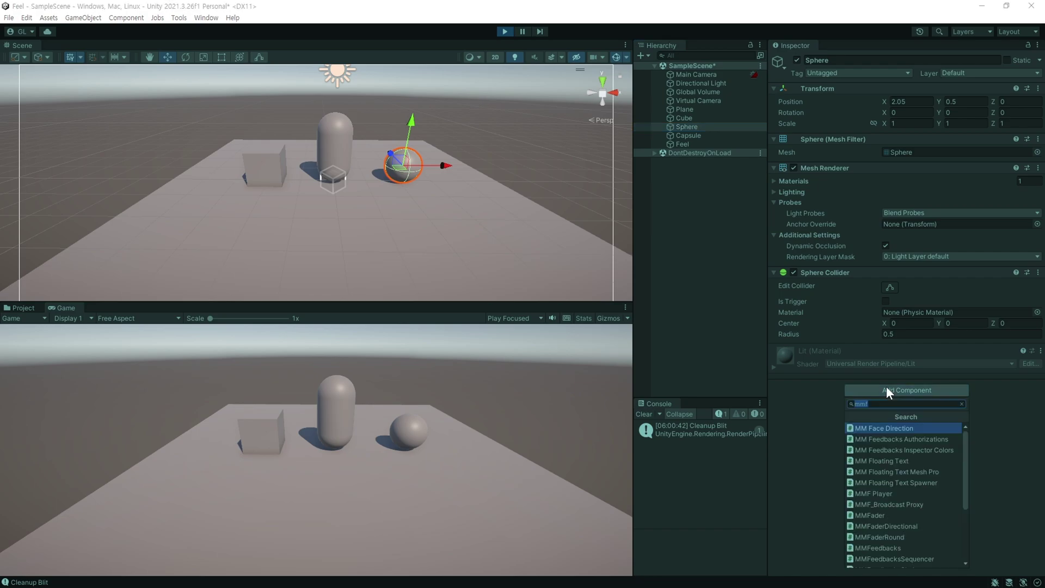
{"action": "type", "text": "mmf player"}
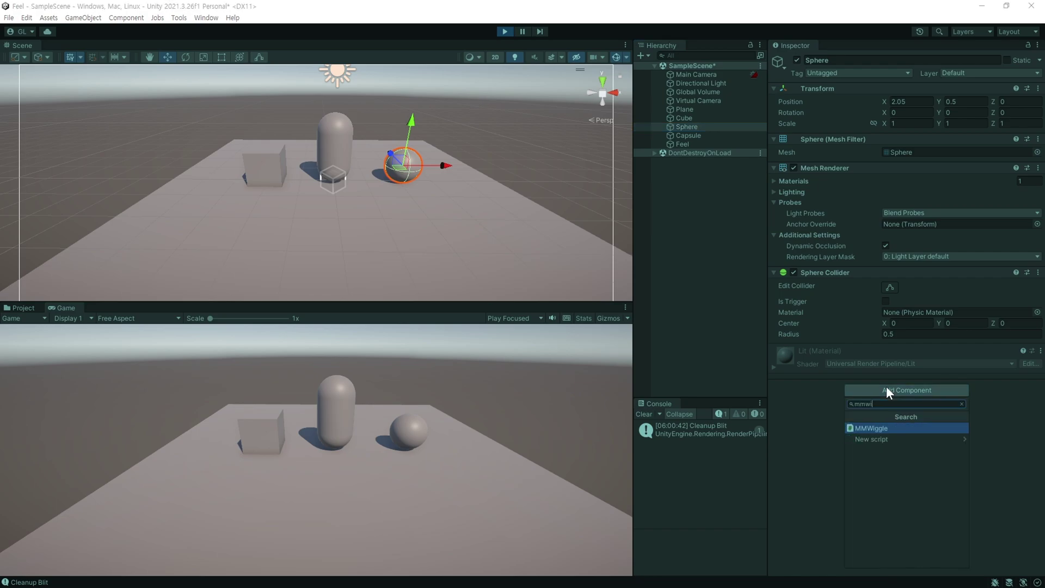
{"action": "key", "text": "Return"}
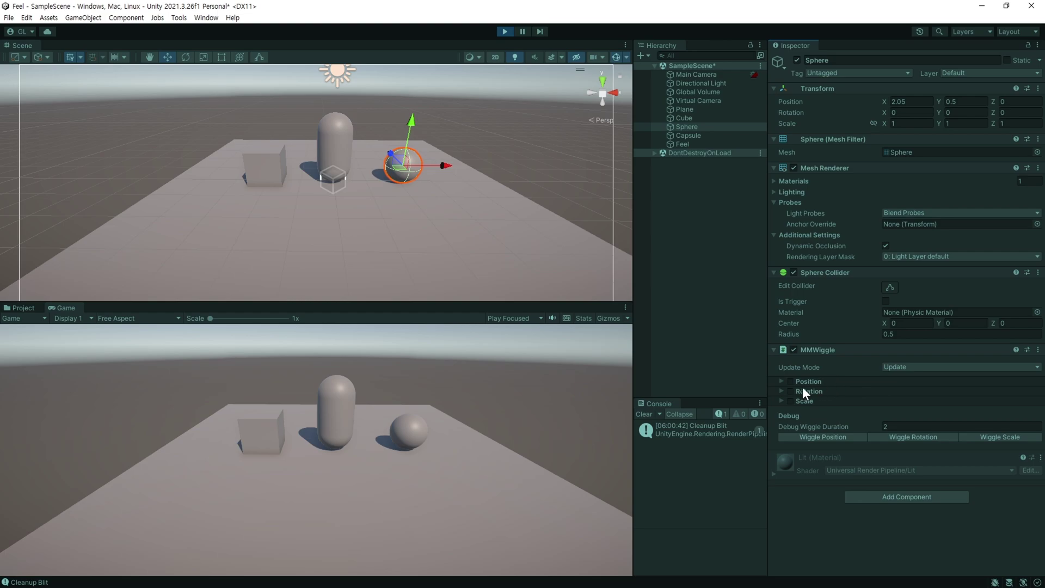
- Enable Position and Scale wiggle on the Sphere's MMWiggle, then reselect the Feel object
{"action": "left_click", "coordinate": [788, 392]}
{"action": "left_click", "coordinate": [791, 381]}
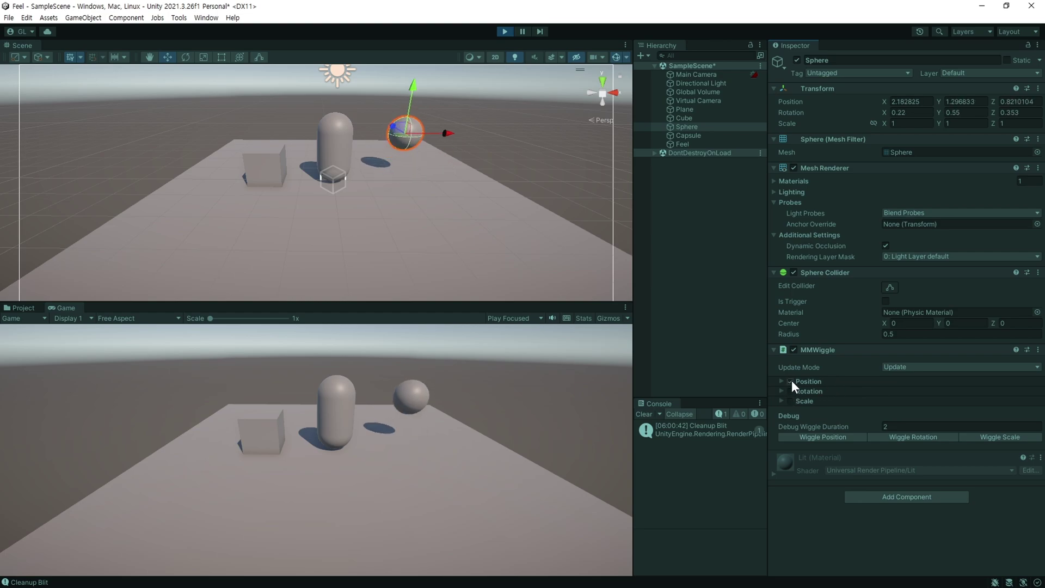
{"action": "left_click", "coordinate": [790, 390]}
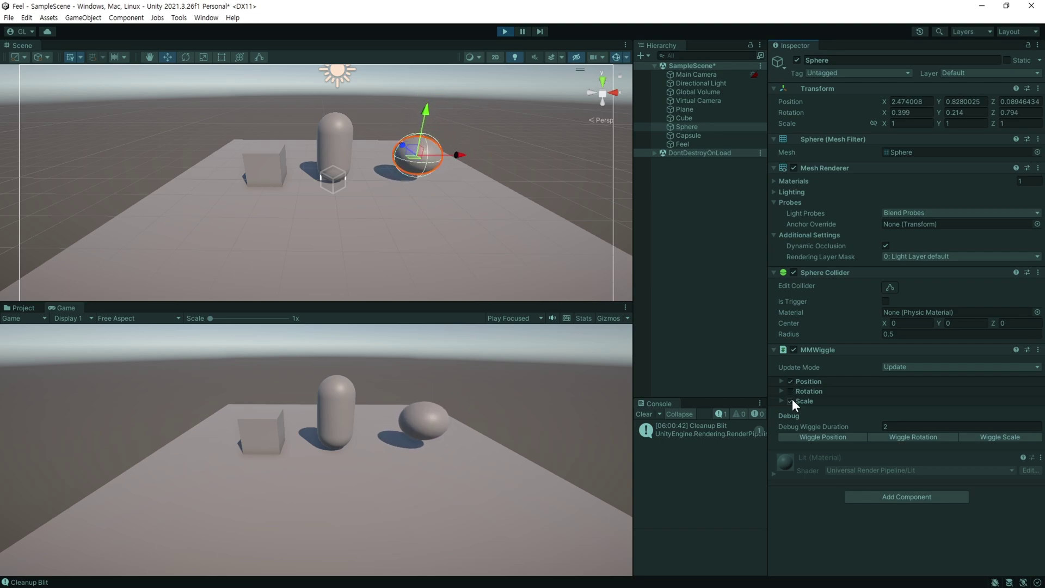
{"action": "left_click", "coordinate": [791, 401]}
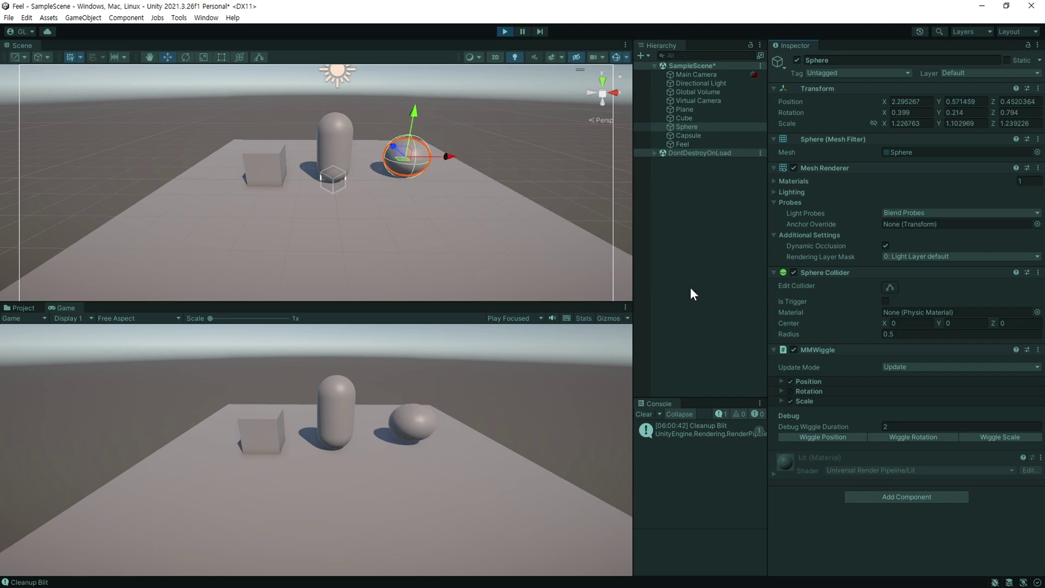
{"action": "left_click", "coordinate": [683, 145]}
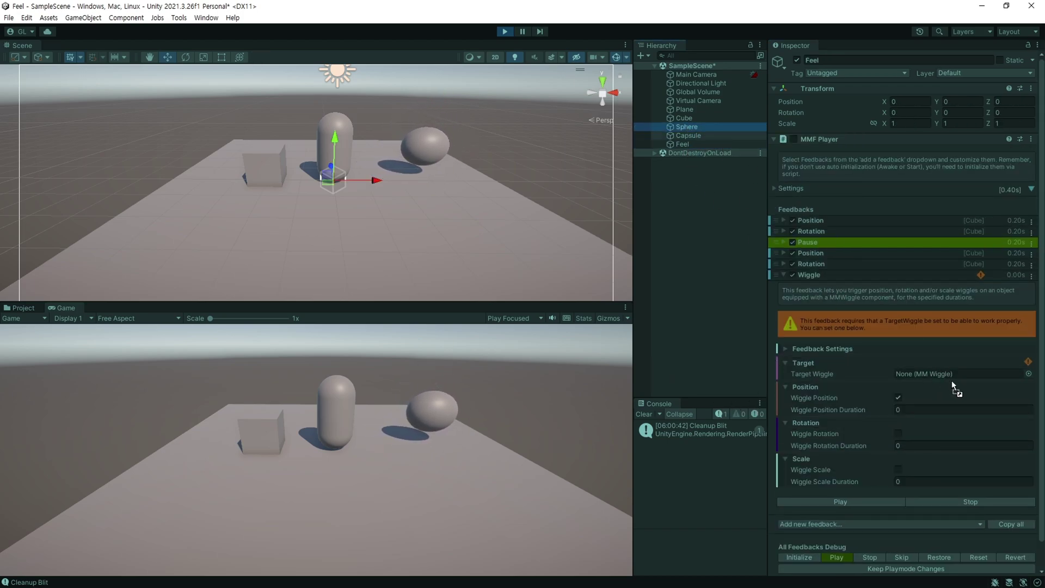
- Set the Sphere as the Wiggle feedback's target, test the feedbacks, and leave Play mode
{"action": "left_click_drag", "start_coordinate": [686, 127], "coordinate": [945, 373]}
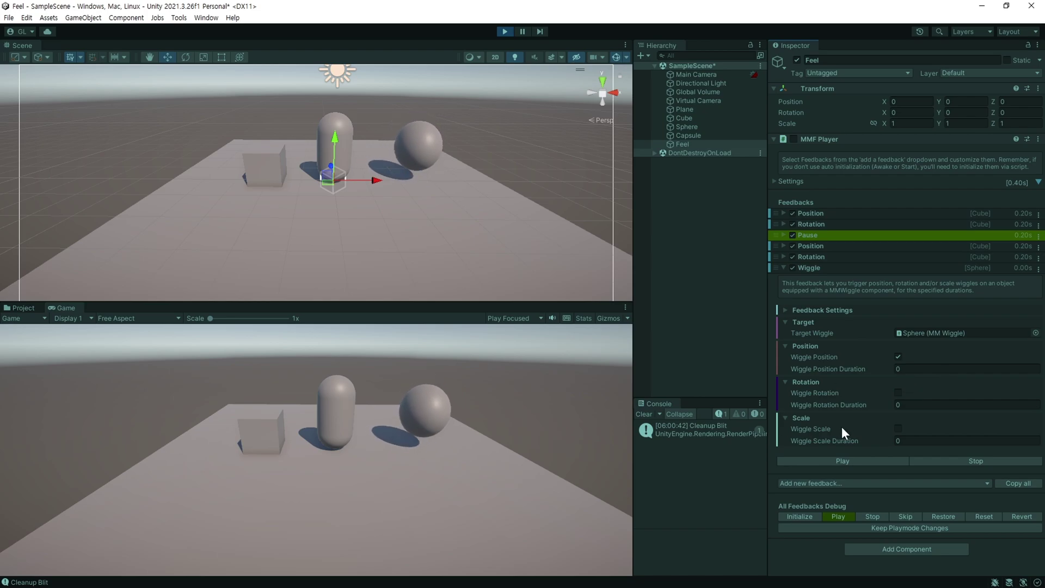
{"action": "left_click", "coordinate": [847, 461]}
{"action": "left_click", "coordinate": [844, 515]}
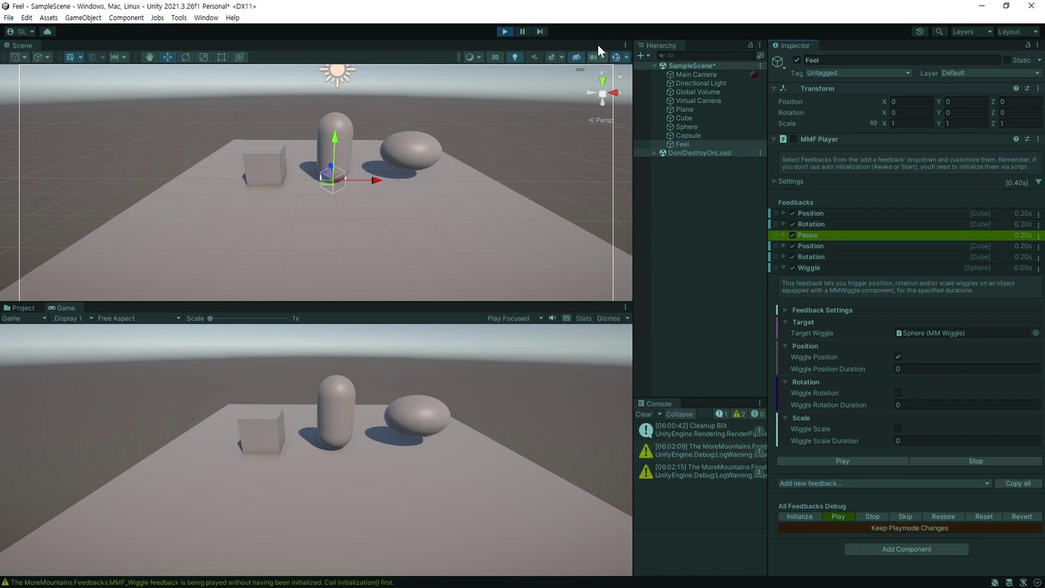
{"action": "left_click", "coordinate": [504, 31]}
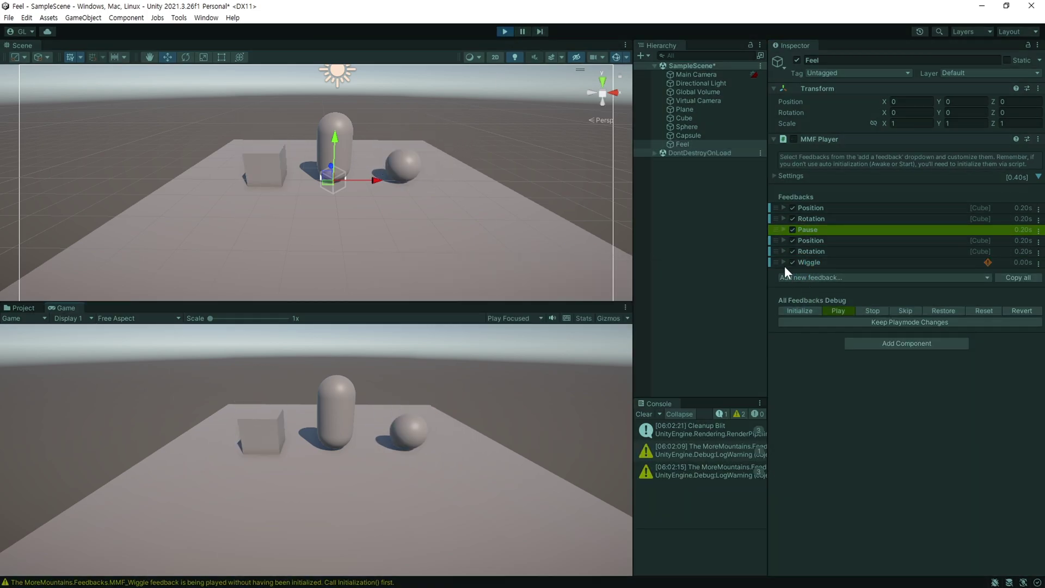
- Remove the MMWiggle component from the Sphere
{"action": "left_click", "coordinate": [784, 267]}
{"action": "double_click", "coordinate": [874, 383]}
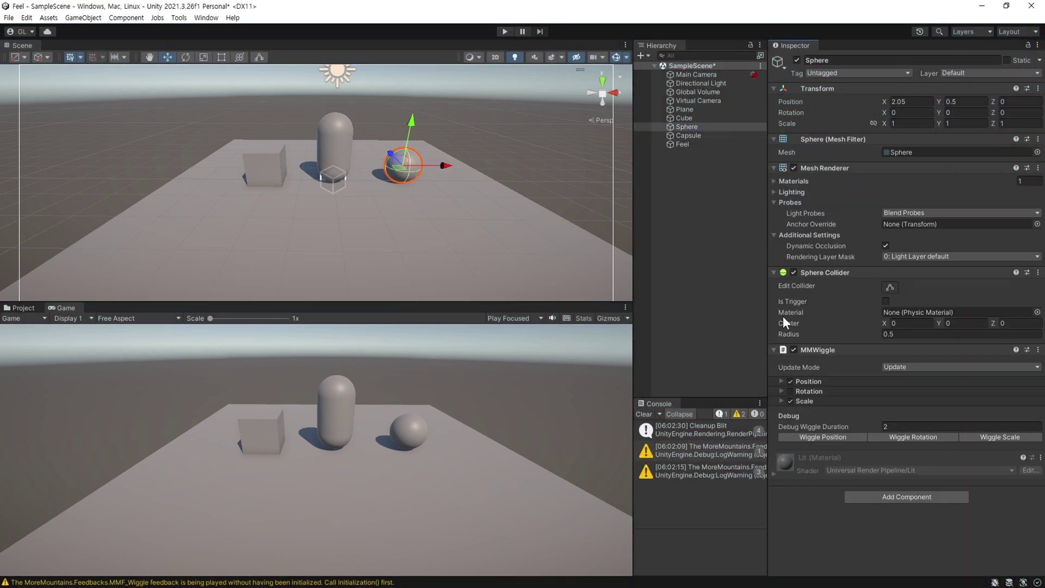
{"action": "right_click", "coordinate": [838, 349]}
{"action": "left_click", "coordinate": [977, 399]}
{"action": "left_click", "coordinate": [689, 135]}
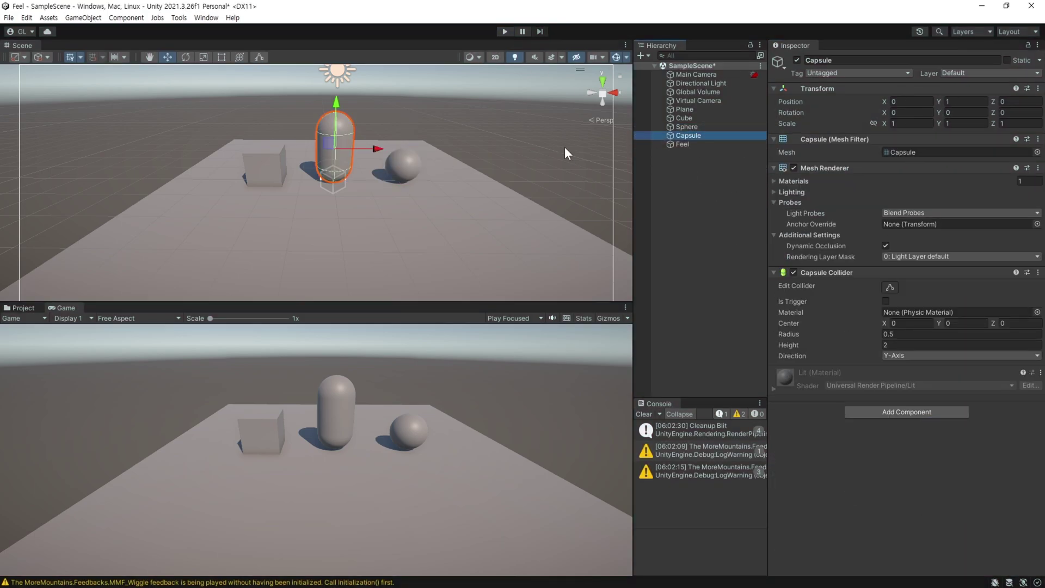
- Add MMWiggle to the Capsule and enable rotation and scale wiggle
{"action": "left_click", "coordinate": [773, 167]}
{"action": "left_click", "coordinate": [773, 179]}
{"action": "left_click", "coordinate": [906, 232]}
{"action": "left_click", "coordinate": [909, 270]}
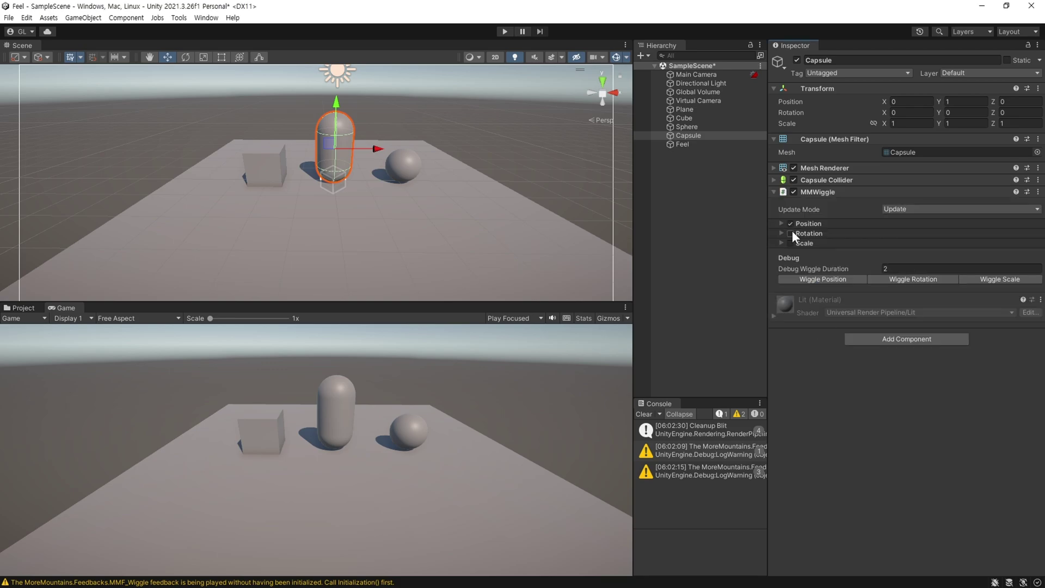
{"action": "left_click", "coordinate": [672, 144]}
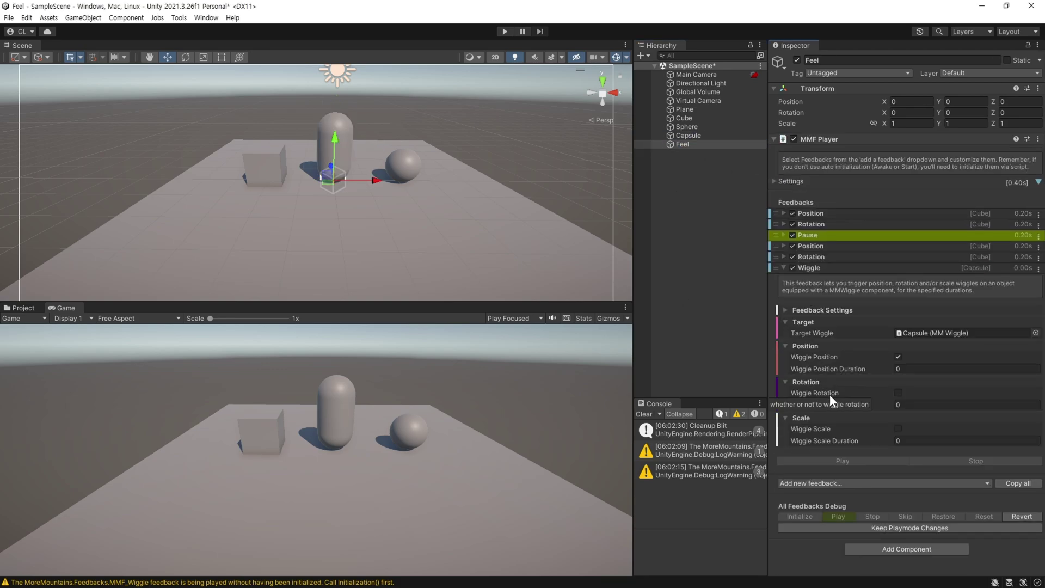
{"action": "left_click", "coordinate": [829, 393]}
{"action": "left_click", "coordinate": [815, 429]}
- Test the Wiggle feedback on the Capsule in Play mode, then exit and undo the Wiggle feedback
{"action": "left_click", "coordinate": [504, 31]}
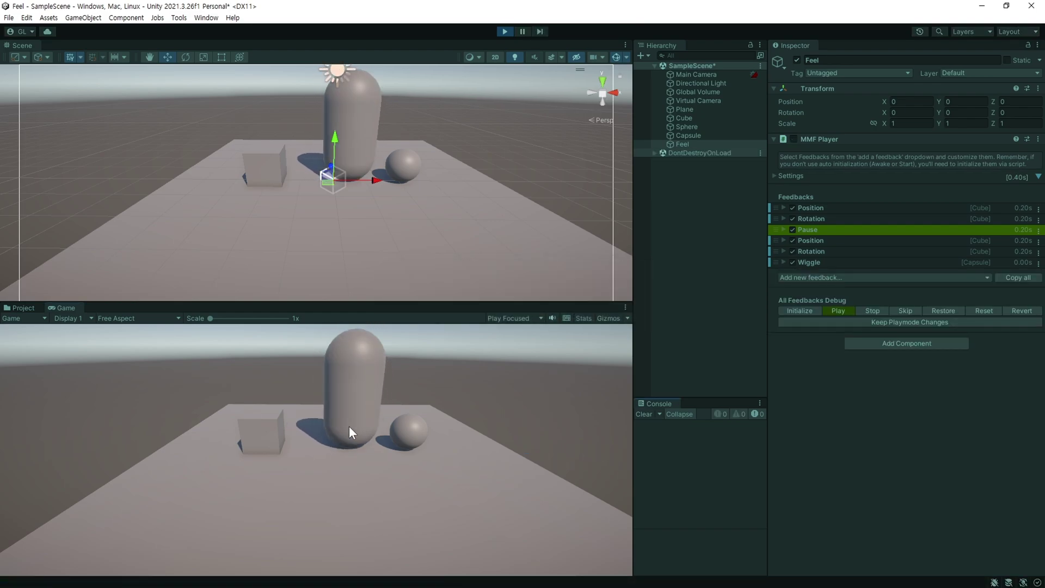
{"action": "left_click", "coordinate": [850, 312]}
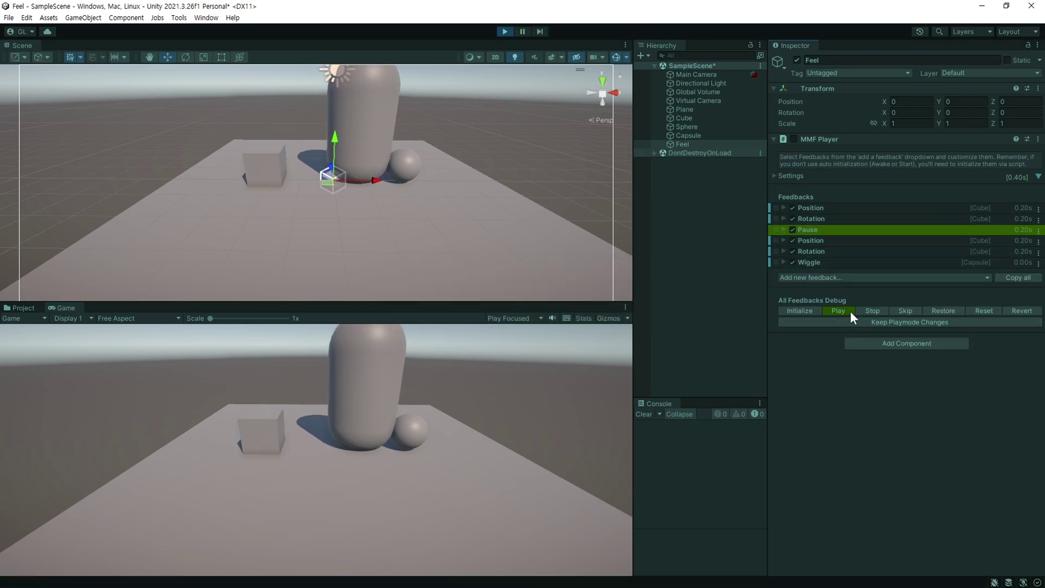
{"action": "left_click", "coordinate": [809, 262]}
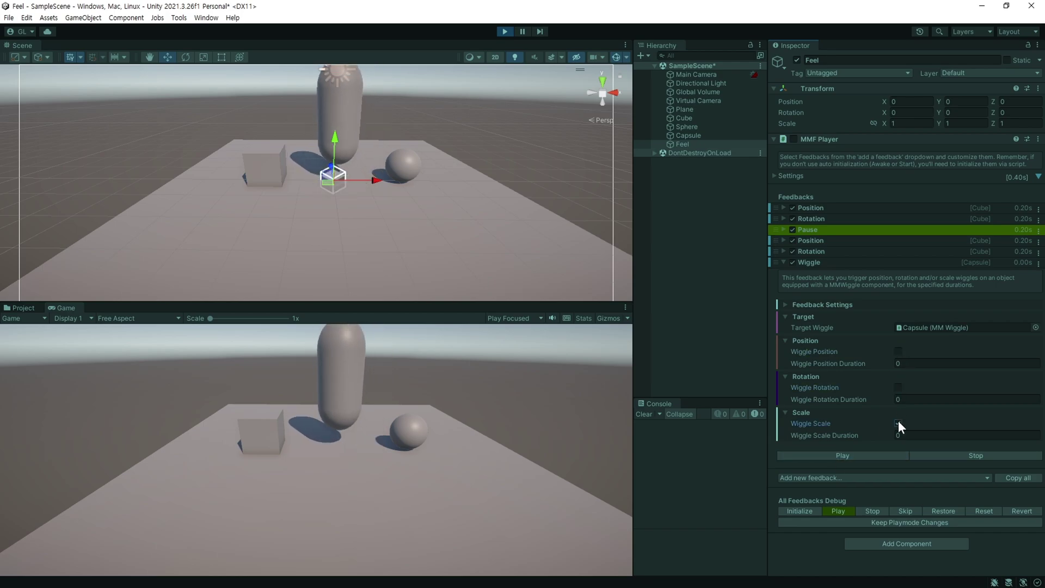
{"action": "left_click", "coordinate": [898, 351]}
{"action": "left_click", "coordinate": [898, 386]}
{"action": "left_click", "coordinate": [832, 456]}
{"action": "left_click", "coordinate": [898, 387]}
{"action": "left_click", "coordinate": [898, 351]}
{"action": "left_click", "coordinate": [836, 455]}
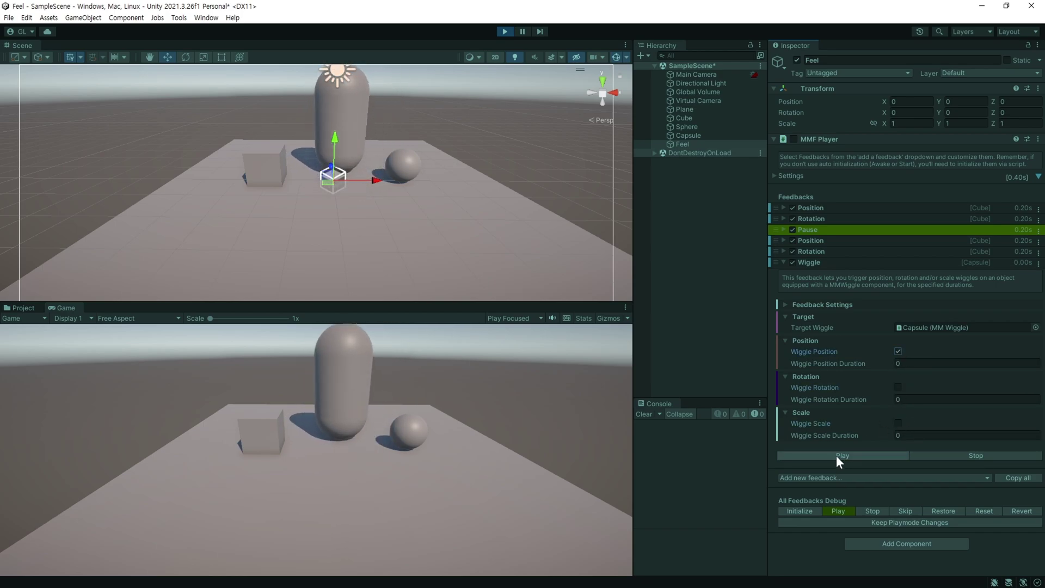
{"action": "left_click", "coordinate": [505, 31]}
{"action": "key", "text": "ctrl+z"}
{"action": "key", "text": "ctrl+z"}
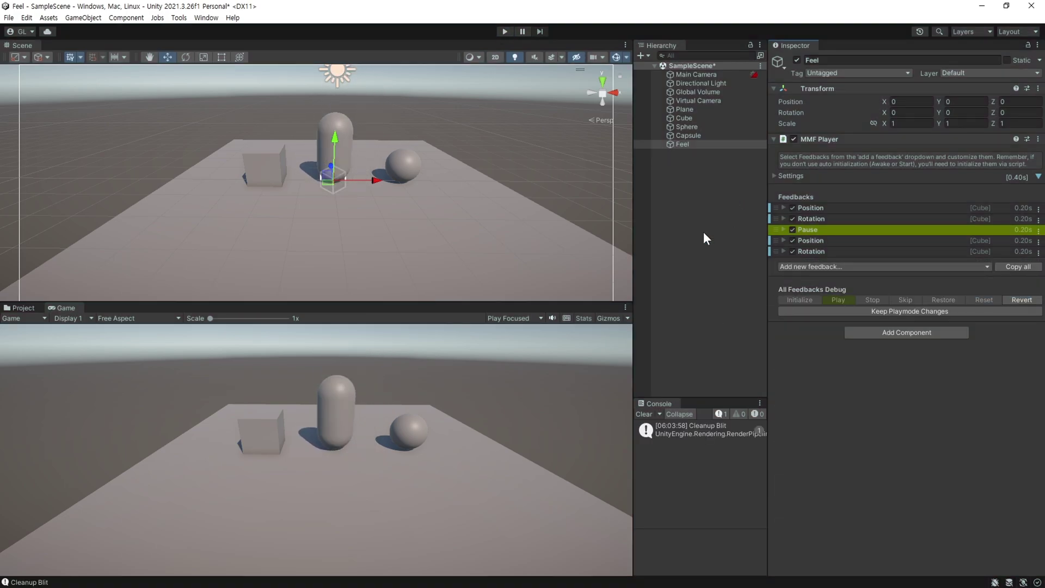
{"action": "left_click", "coordinate": [811, 267]}
{"action": "mouse_move", "coordinate": [840, 497]}
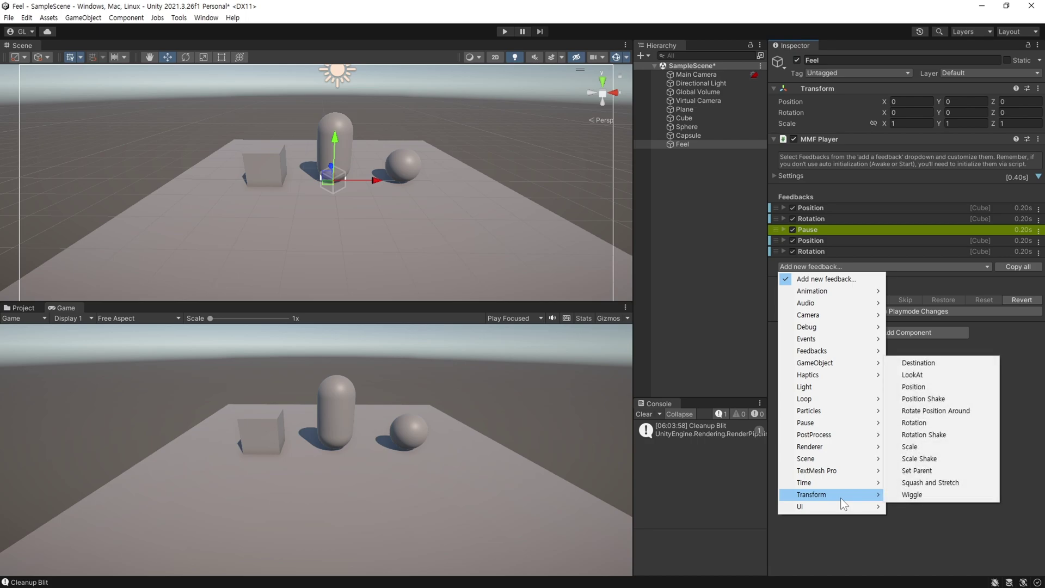
{"action": "left_click", "coordinate": [935, 411]}
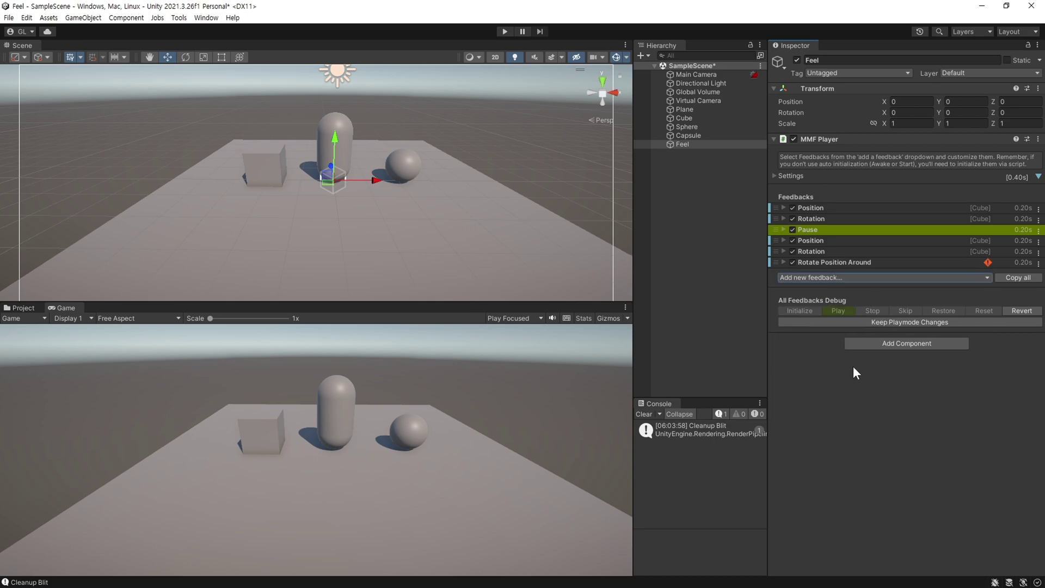
{"action": "left_click", "coordinate": [784, 262]}
{"action": "scroll", "coordinate": [843, 383], "scroll_direction": "down", "scroll_amount": 3}
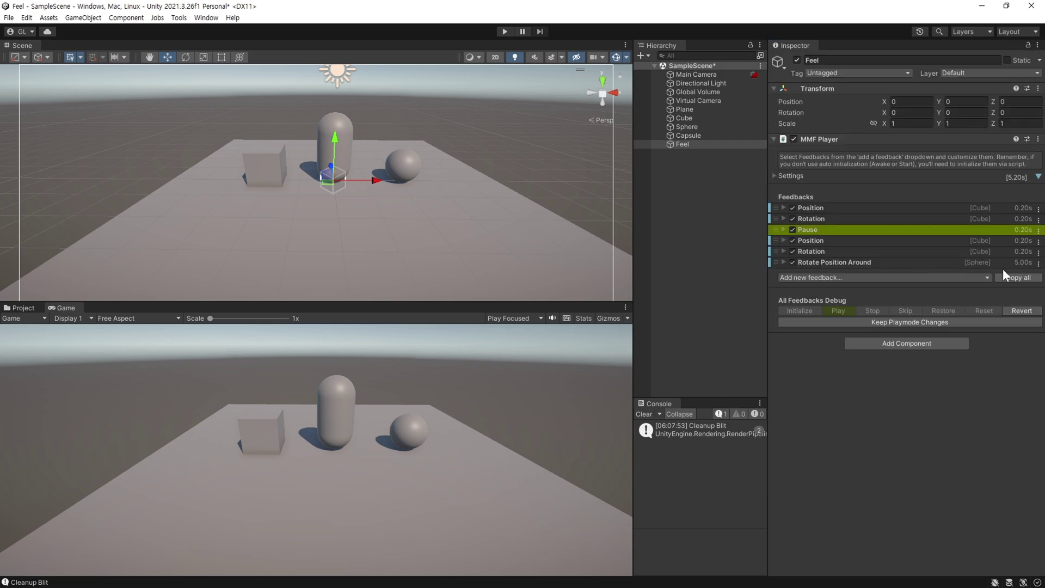
{"action": "left_click", "coordinate": [1037, 264]}
{"action": "left_click", "coordinate": [999, 293]}
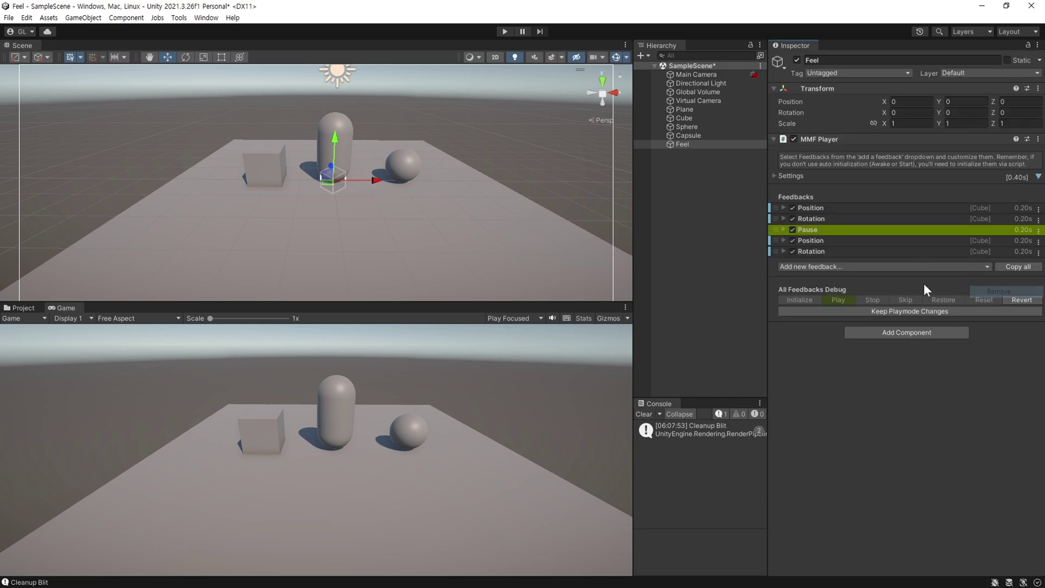
- Give the Sphere an MMF Player with a Rotate Position Around feedback
{"action": "left_click", "coordinate": [687, 126]}
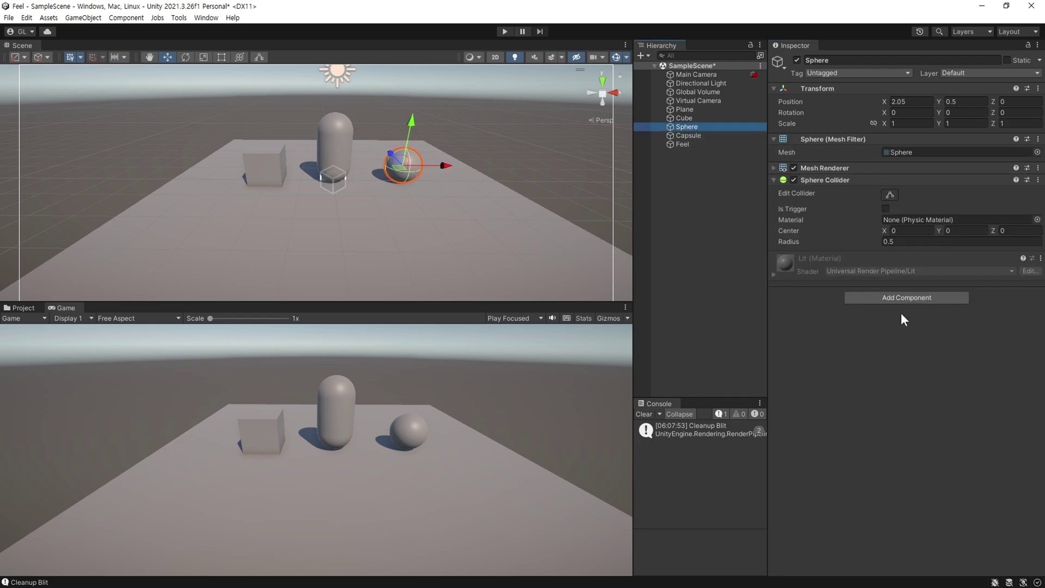
{"action": "left_click", "coordinate": [890, 298]}
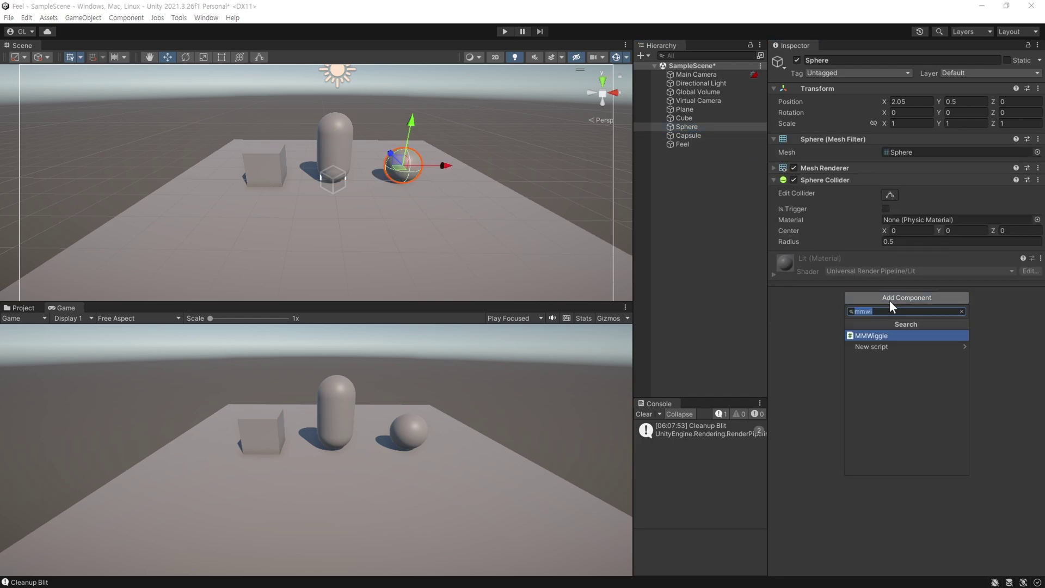
{"action": "type", "text": "mmf"}
{"action": "left_click", "coordinate": [896, 380]}
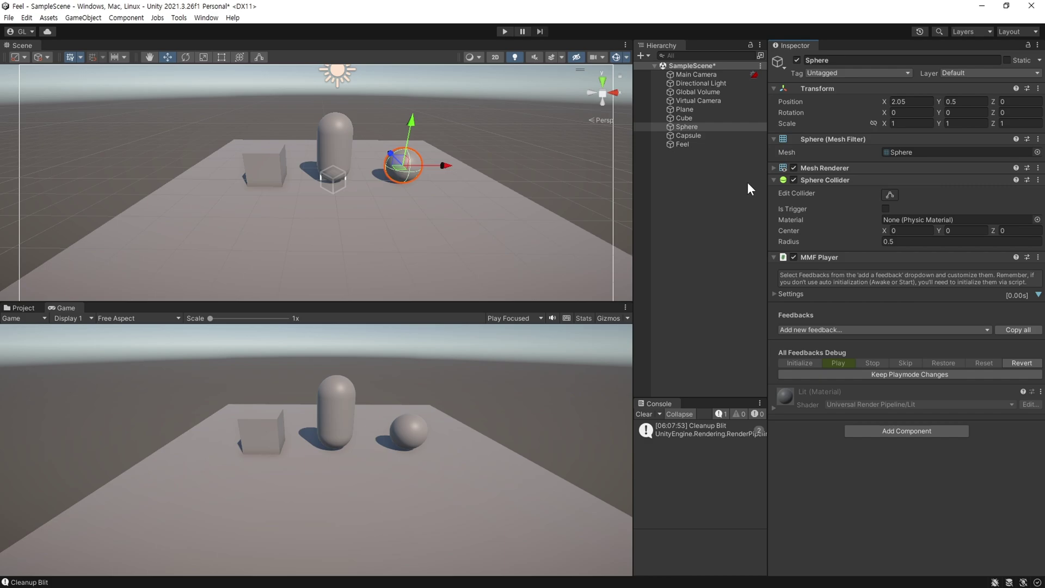
{"action": "left_click", "coordinate": [802, 328]}
{"action": "mouse_move", "coordinate": [815, 557]}
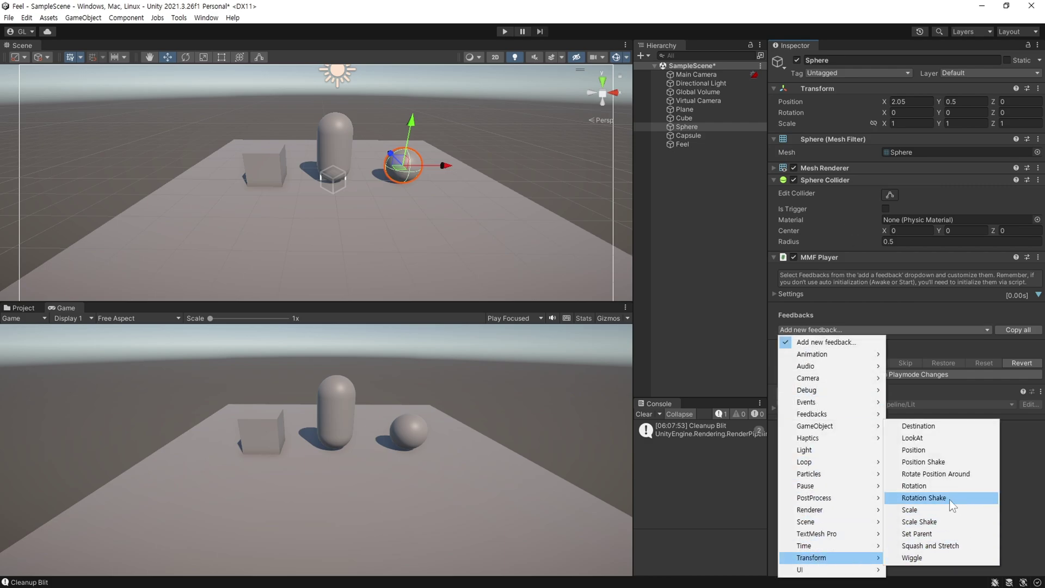
{"action": "left_click", "coordinate": [960, 473]}
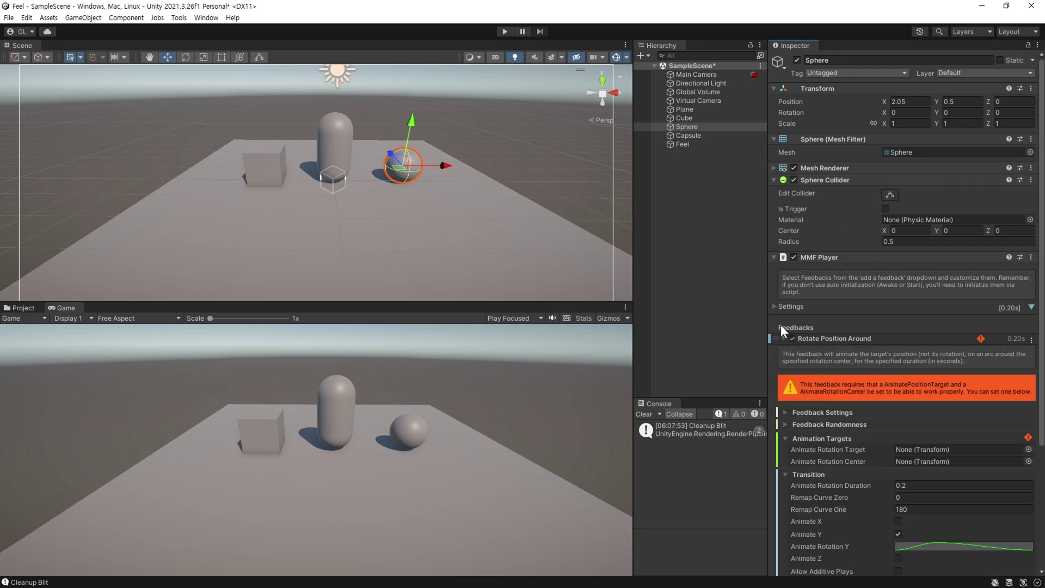
- Set the Cube as rotation center, the Sphere as target, and make the rotation curve linear
{"action": "scroll", "coordinate": [789, 338], "scroll_direction": "down", "scroll_amount": 5}
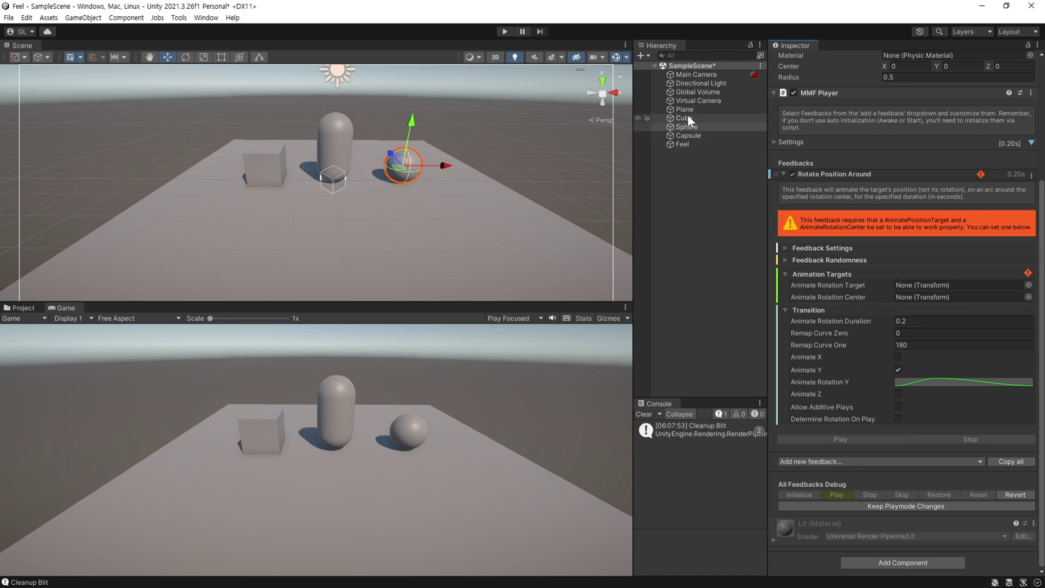
{"action": "left_click_drag", "start_coordinate": [688, 116], "coordinate": [920, 297]}
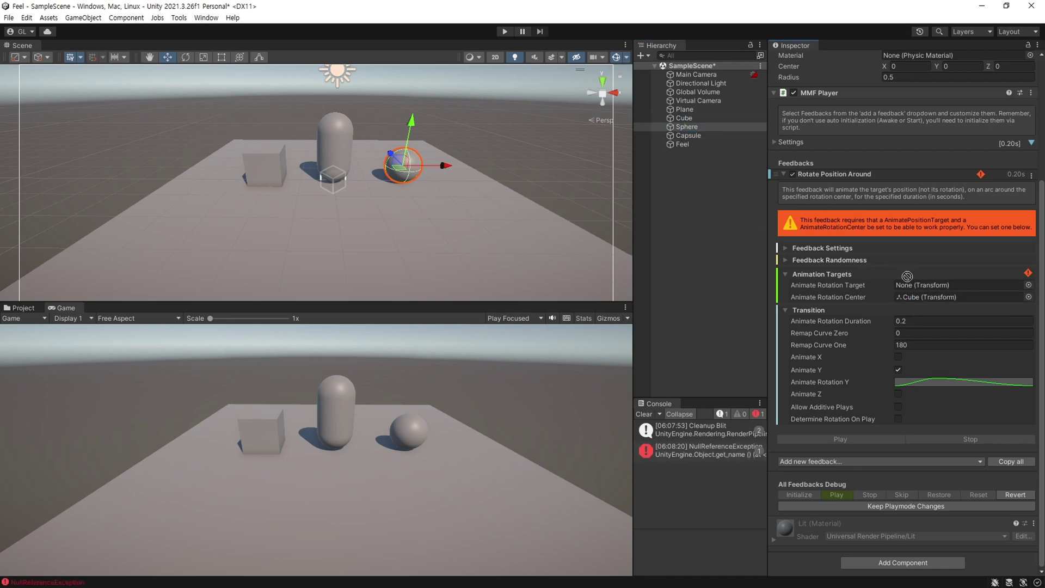
{"action": "left_click_drag", "start_coordinate": [687, 127], "coordinate": [947, 285]}
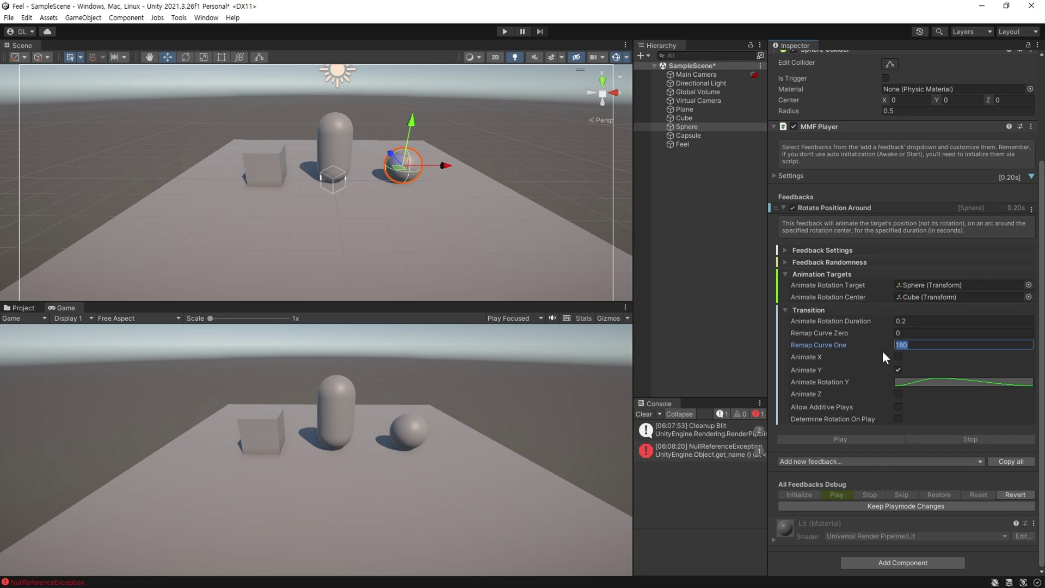
{"action": "left_click", "coordinate": [917, 381]}
{"action": "left_click", "coordinate": [526, 571]}
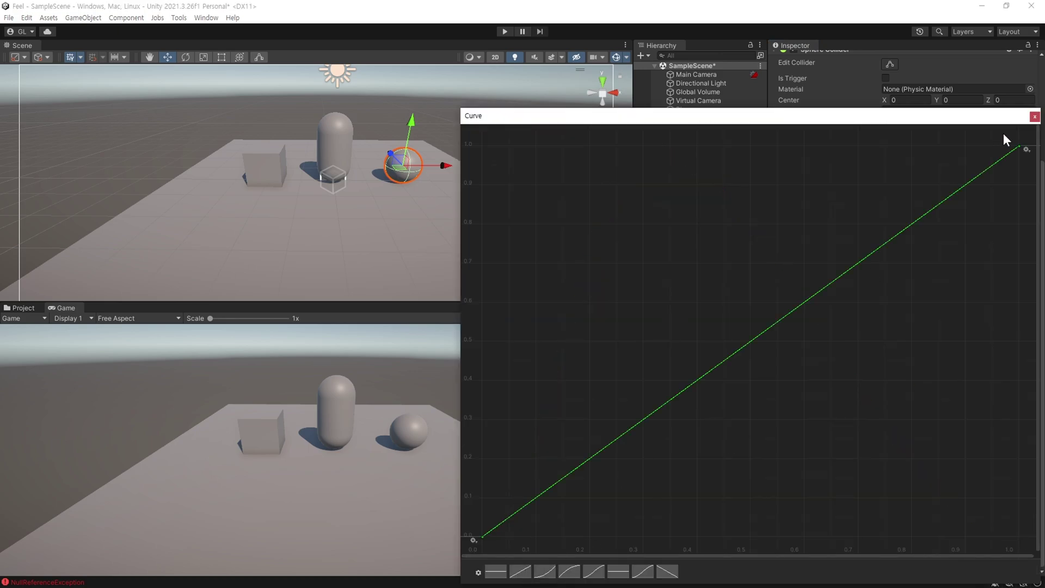
{"action": "left_click", "coordinate": [1034, 116]}
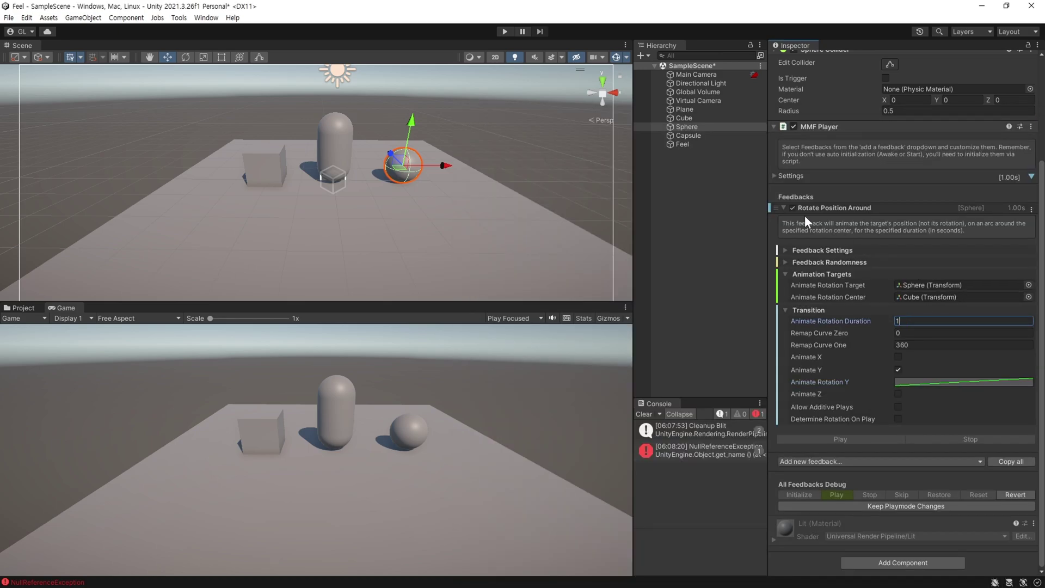
- Make the feedback repeat forever with a 0 delay between repeats, then run the scene
{"action": "left_click", "coordinate": [786, 250]}
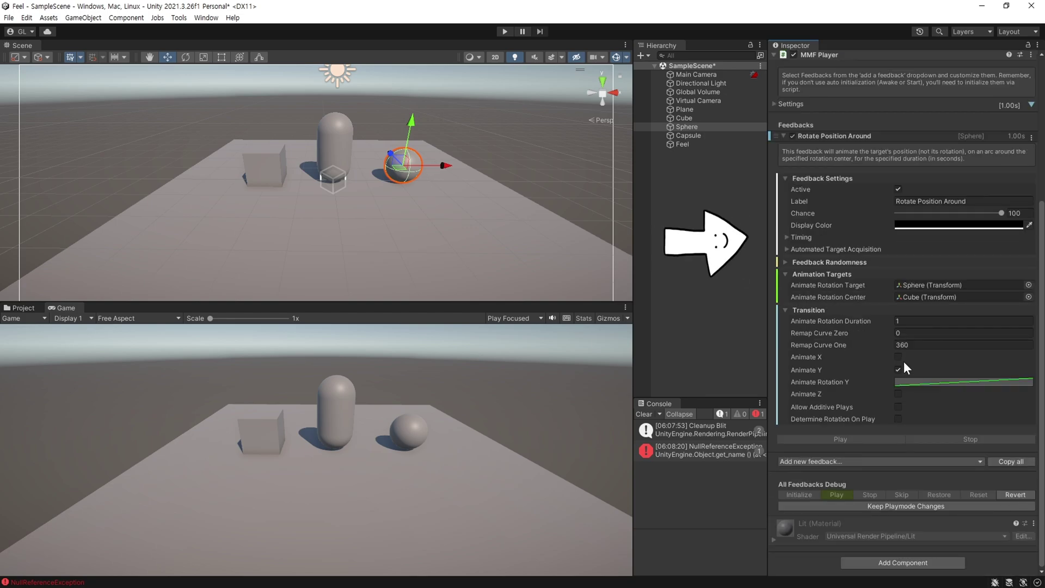
{"action": "left_click", "coordinate": [789, 236]}
{"action": "scroll", "coordinate": [844, 288], "scroll_direction": "down", "scroll_amount": 3}
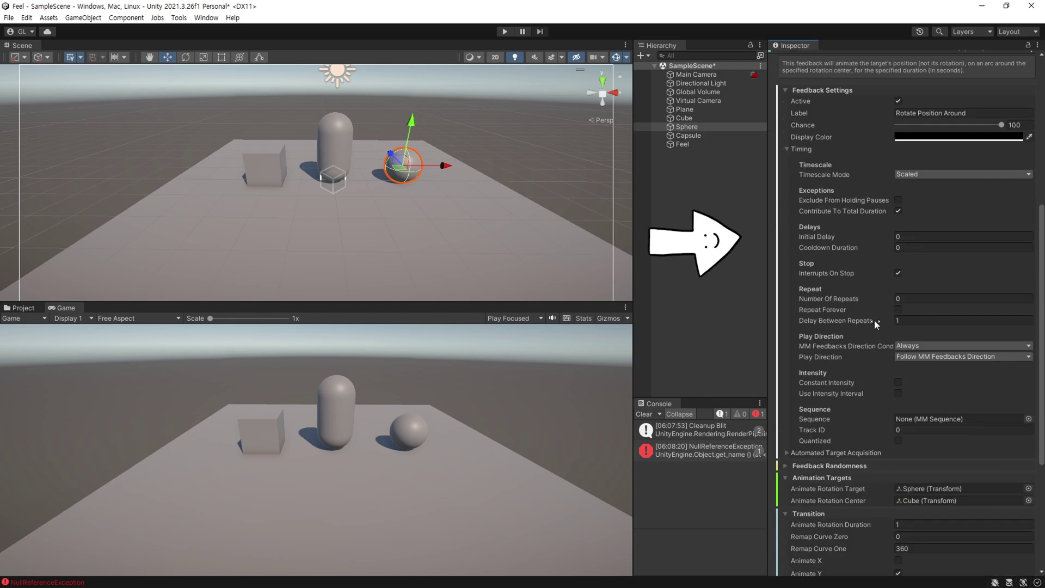
{"action": "left_click", "coordinate": [898, 310]}
{"action": "left_click", "coordinate": [925, 320]}
{"action": "type", "text": "0"}
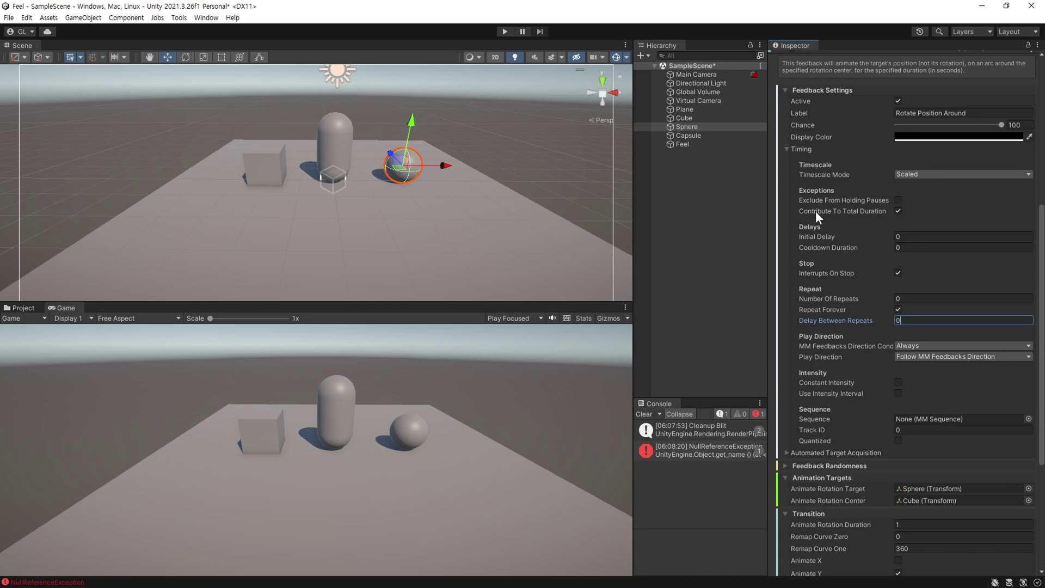
{"action": "left_click", "coordinate": [504, 31]}
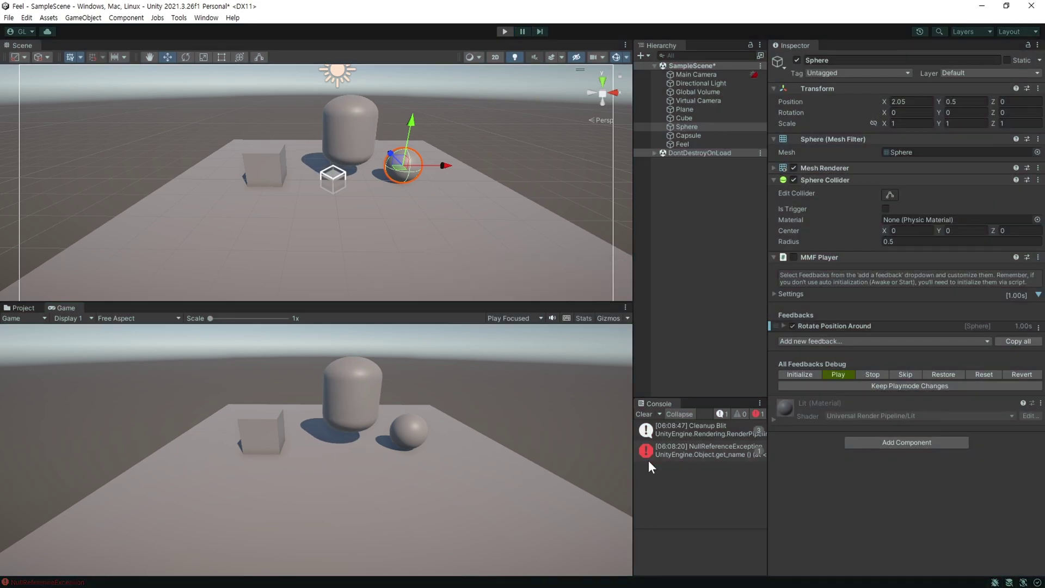
- Turn on Auto Play On Start in the Sphere's MMF Player settings and enter Play mode
{"action": "left_click", "coordinate": [784, 324]}
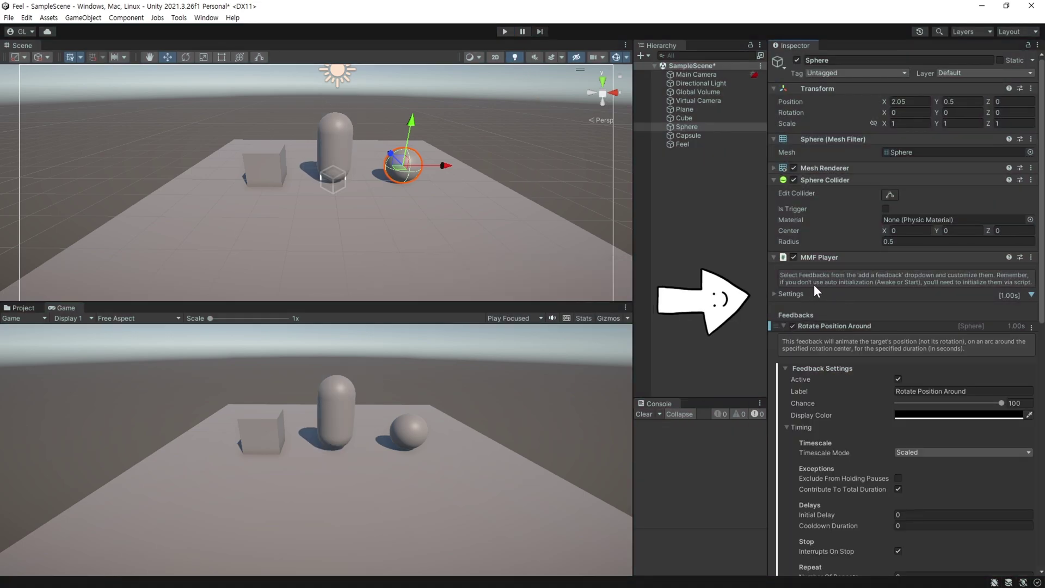
{"action": "left_click", "coordinate": [786, 325]}
{"action": "left_click", "coordinate": [774, 294]}
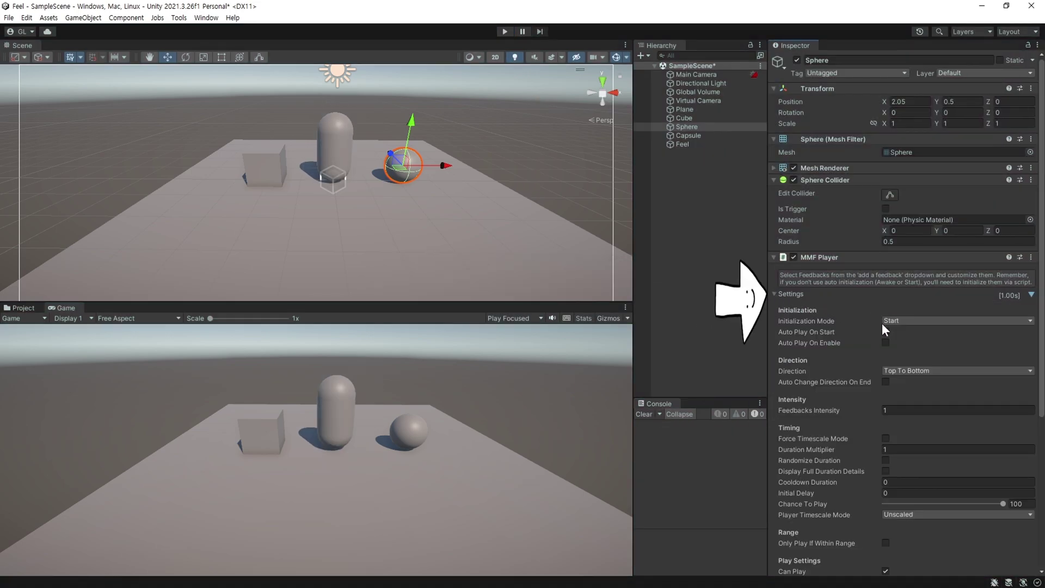
{"action": "left_click", "coordinate": [885, 331]}
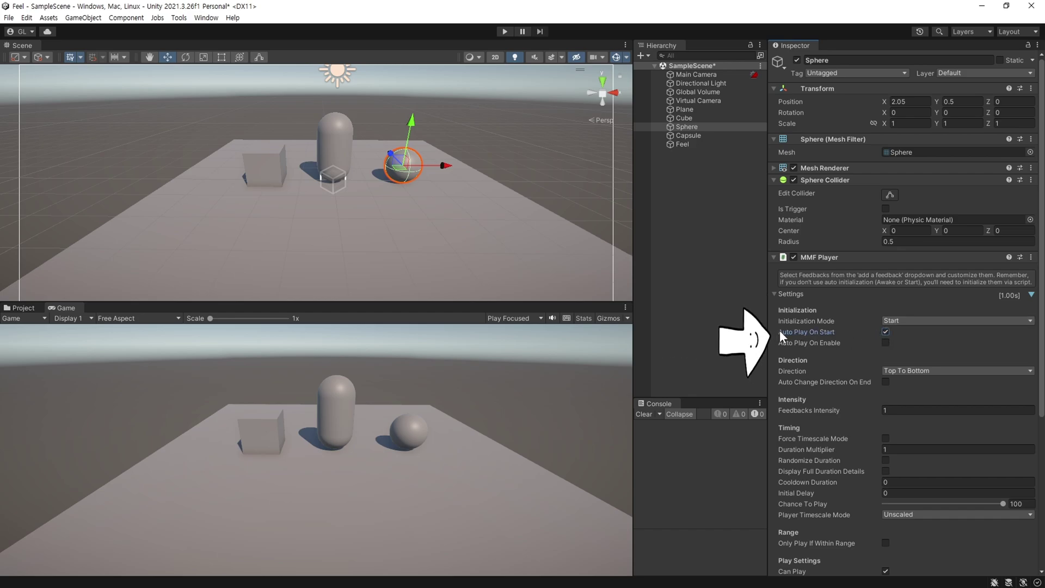
{"action": "key", "text": "ctrl+p"}
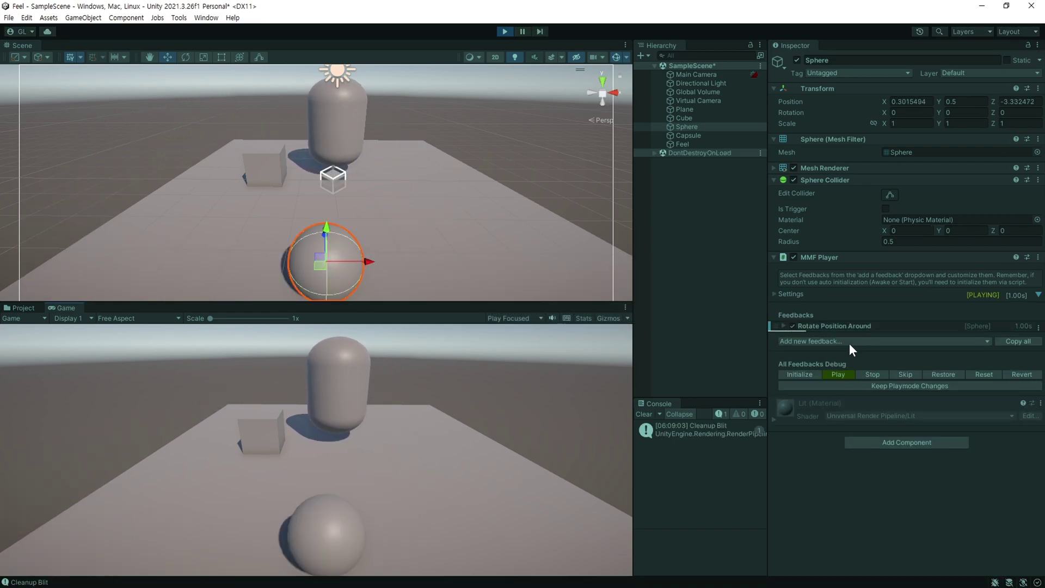
- Stop Play mode and create a folder named _My under Assets
{"action": "left_click", "coordinate": [785, 325]}
{"action": "key", "text": "ctrl+p"}
{"action": "left_click", "coordinate": [16, 308]}
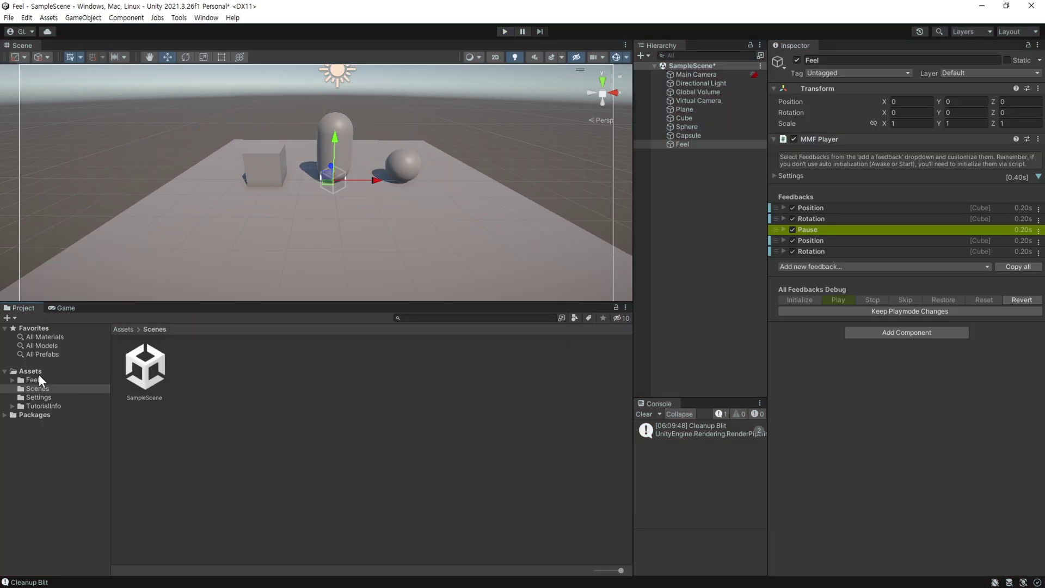
{"action": "left_click", "coordinate": [33, 372]}
{"action": "right_click", "coordinate": [292, 443]}
{"action": "mouse_move", "coordinate": [401, 161]}
{"action": "left_click", "coordinate": [512, 33]}
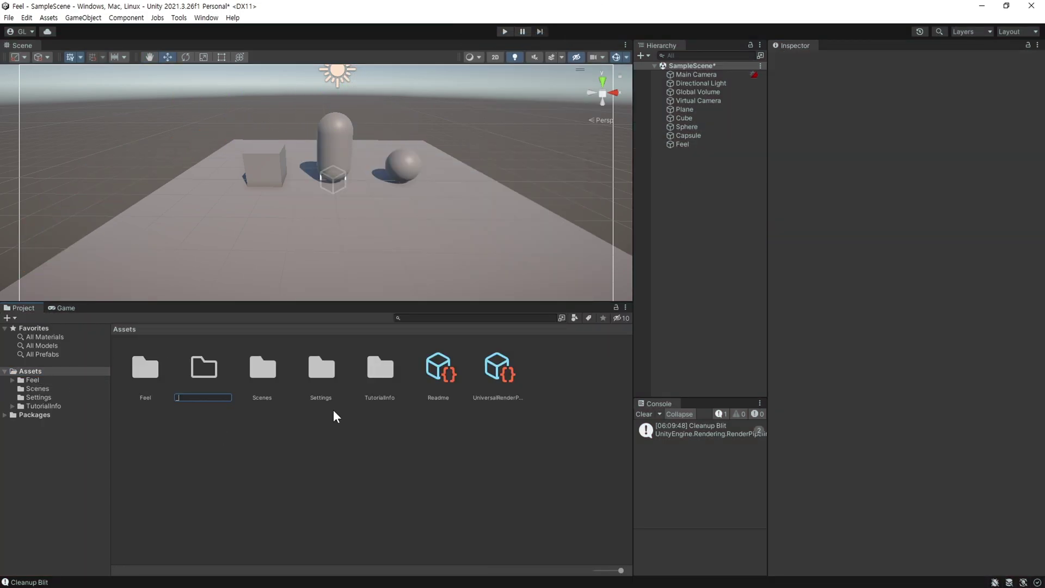
{"action": "type", "text": "_My"}
{"action": "key", "text": "Return"}
- Create a C# script named PlayFeel inside _My and open it for editing
{"action": "double_click", "coordinate": [146, 368]}
{"action": "right_click", "coordinate": [268, 381]}
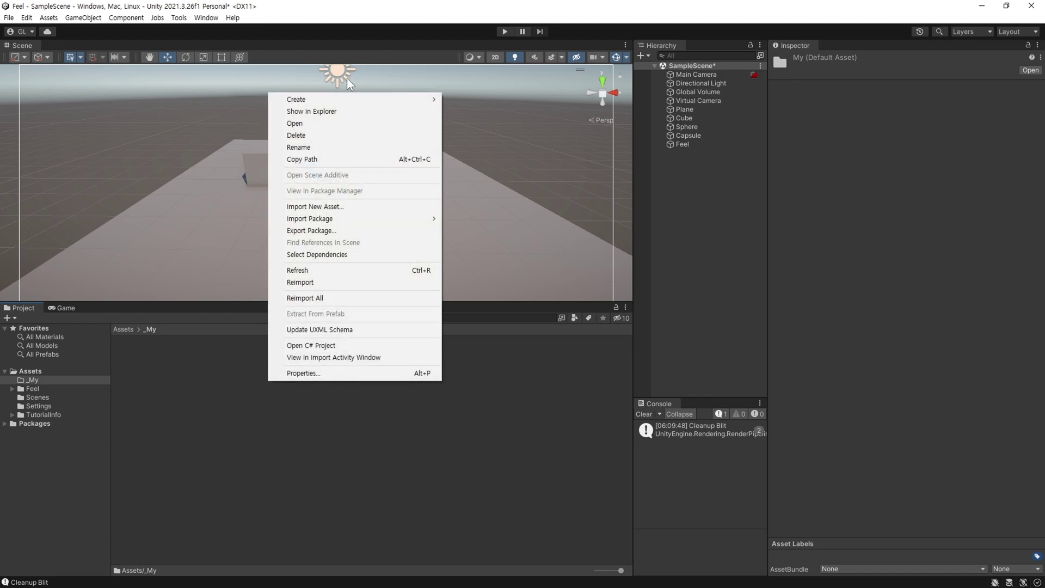
{"action": "mouse_move", "coordinate": [353, 100]}
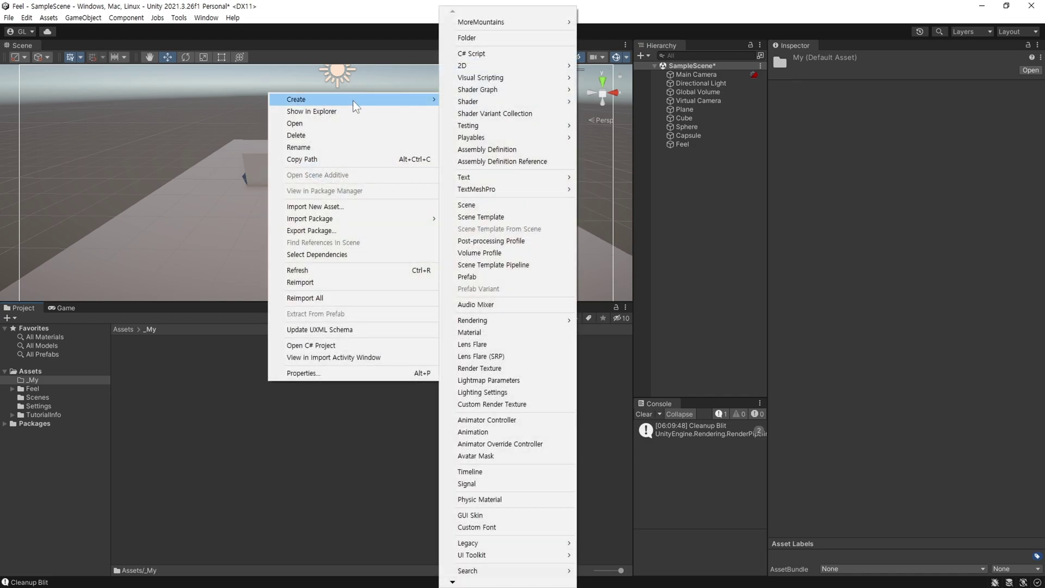
{"action": "left_click", "coordinate": [501, 55]}
{"action": "type", "text": "F"}
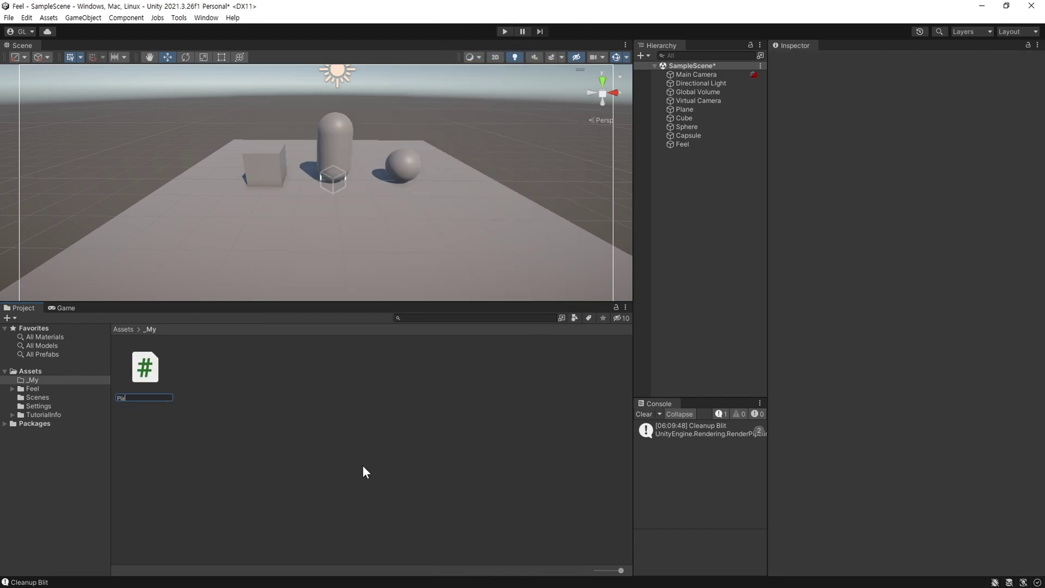
{"action": "key", "text": "Return"}
{"action": "key", "text": "Return"}
- Add a public MMF_Player field named player to the PlayFeel class
{"action": "left_click", "coordinate": [629, 129]}
{"action": "key", "text": "Return"}
{"action": "key", "text": "Return"}
{"action": "key", "text": "Up"}
{"action": "key", "text": "Return"}
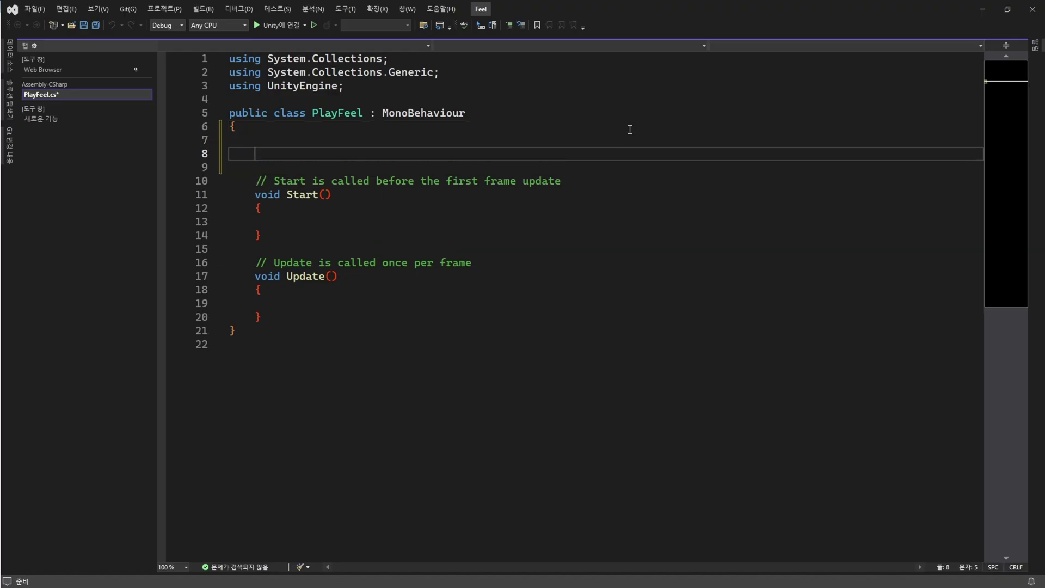
{"action": "type", "text": "public mm"}
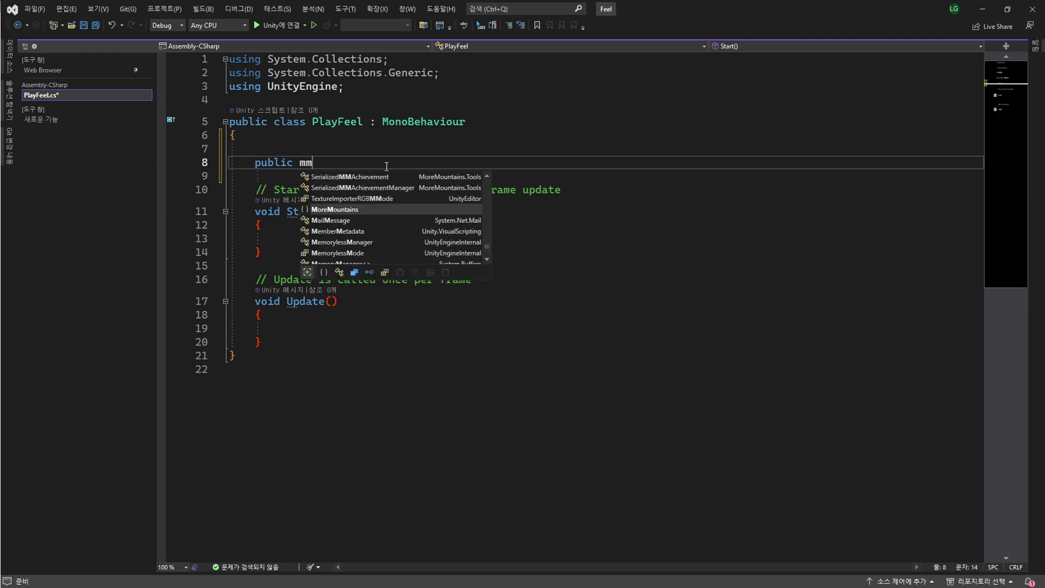
{"action": "type", "text": "f_"}
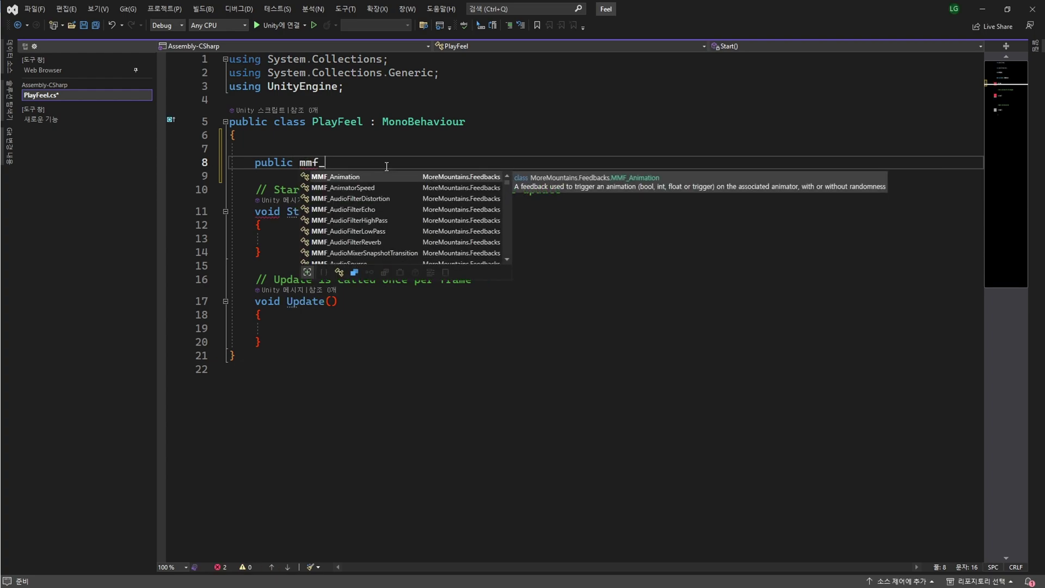
{"action": "type", "text": "pl"}
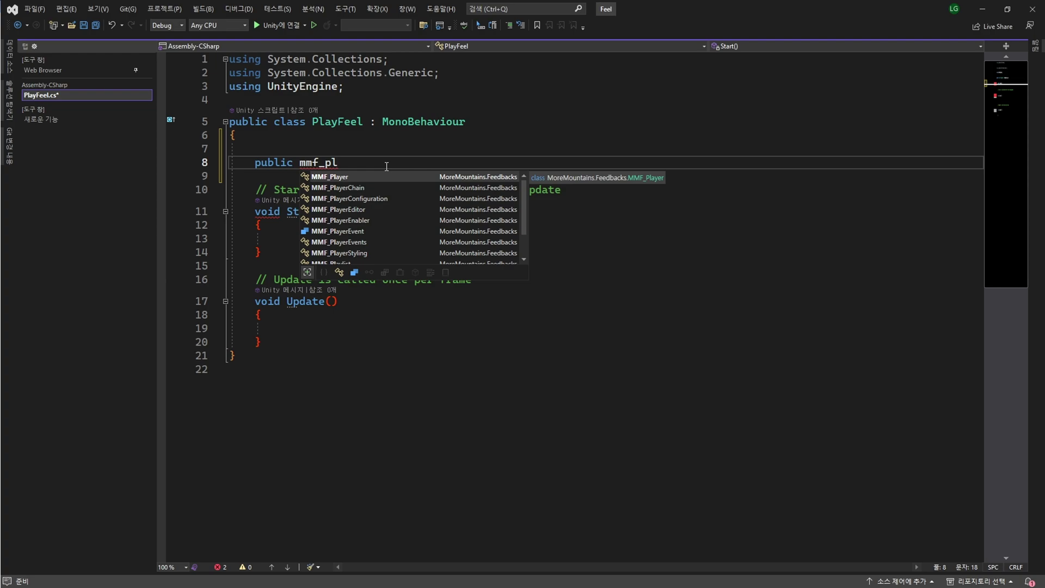
{"action": "key", "text": "Tab"}
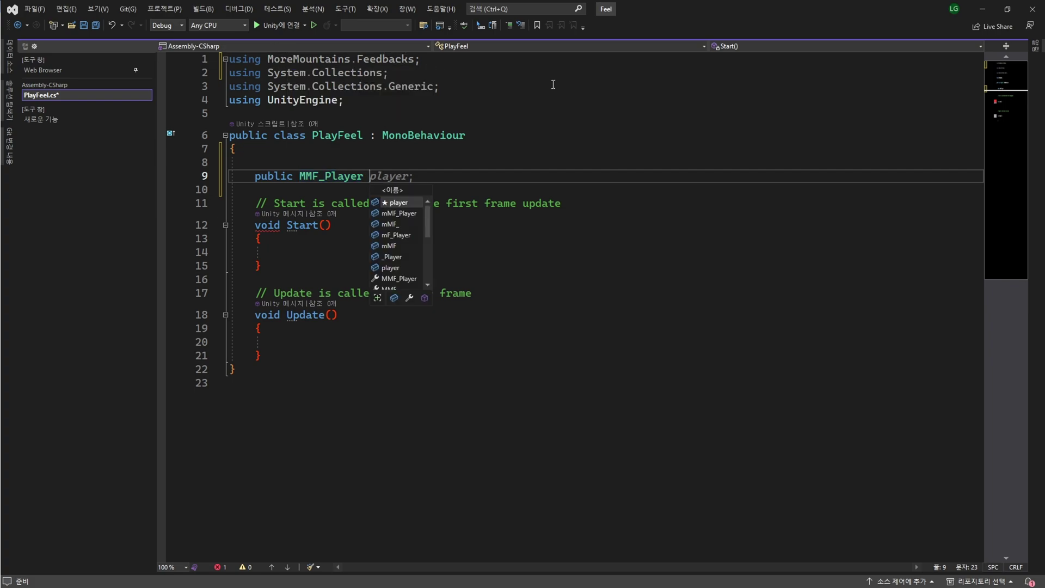
{"action": "key", "text": "Tab"}
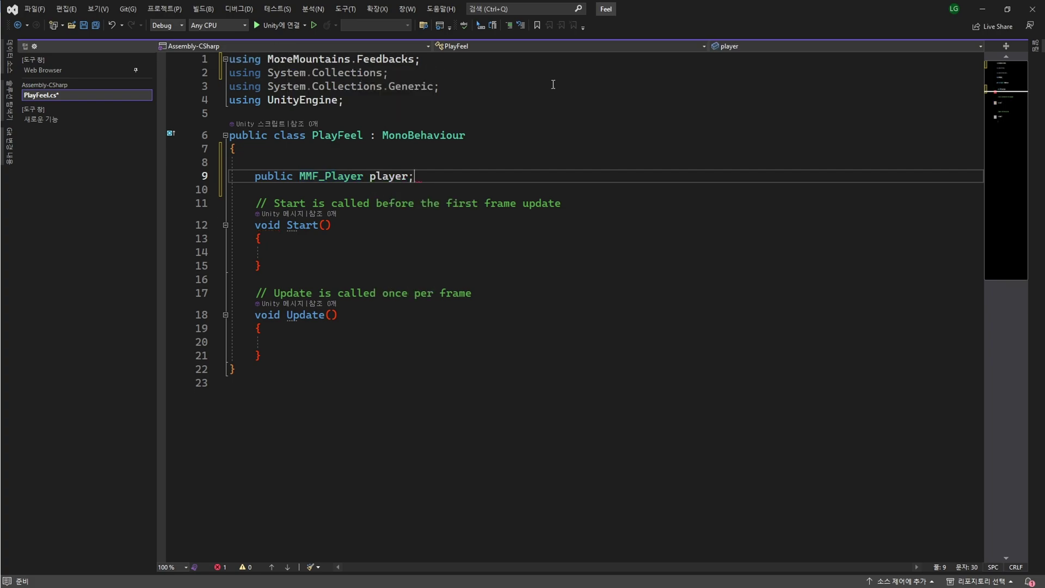
- Add an Input.GetMouseButtonDown(0) check inside Update()
{"action": "left_click", "coordinate": [311, 341]}
{"action": "type", "text": "if("}
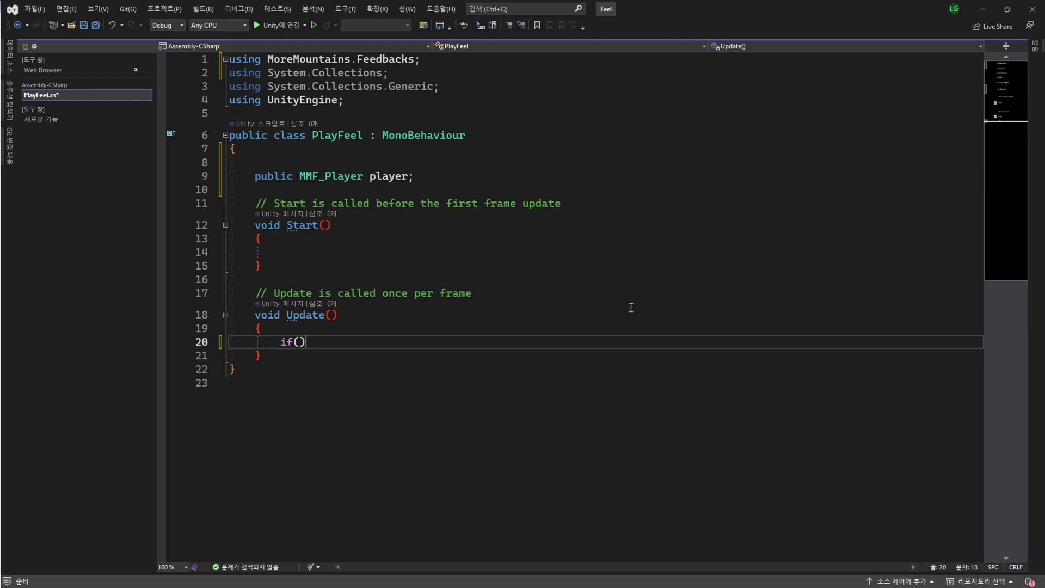
{"action": "type", "text": "in"}
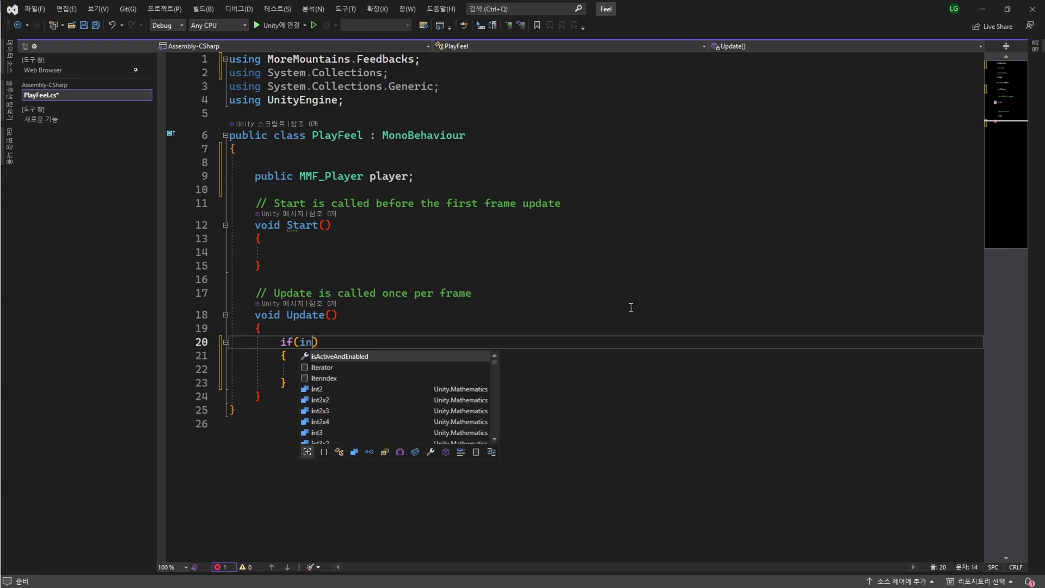
{"action": "type", "text": "put.mo"}
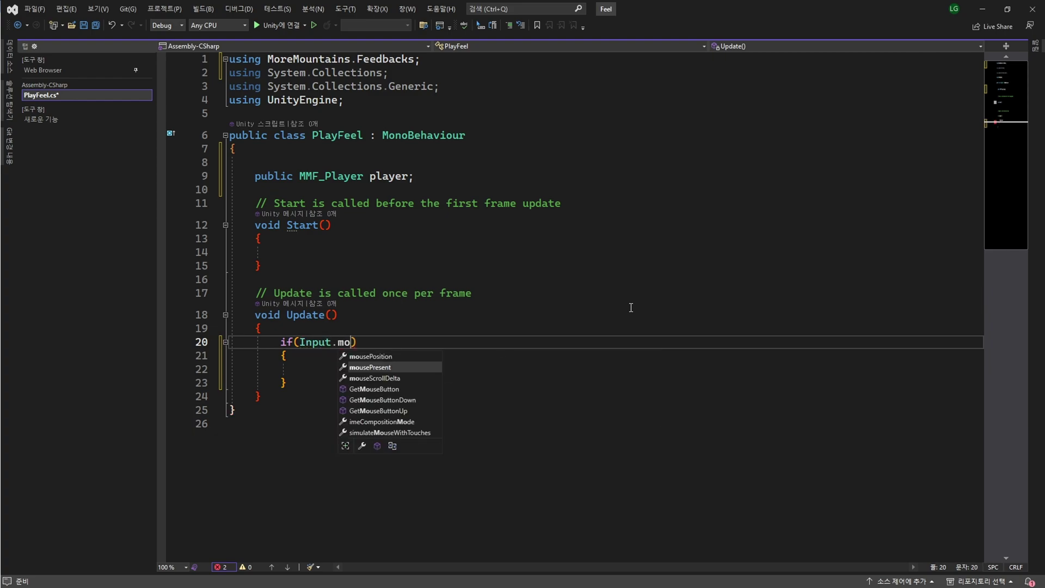
{"action": "type", "text": "use"}
{"action": "key", "text": "Down"}
{"action": "key", "text": "Down"}
{"action": "key", "text": "Down"}
{"action": "key", "text": "Tab"}
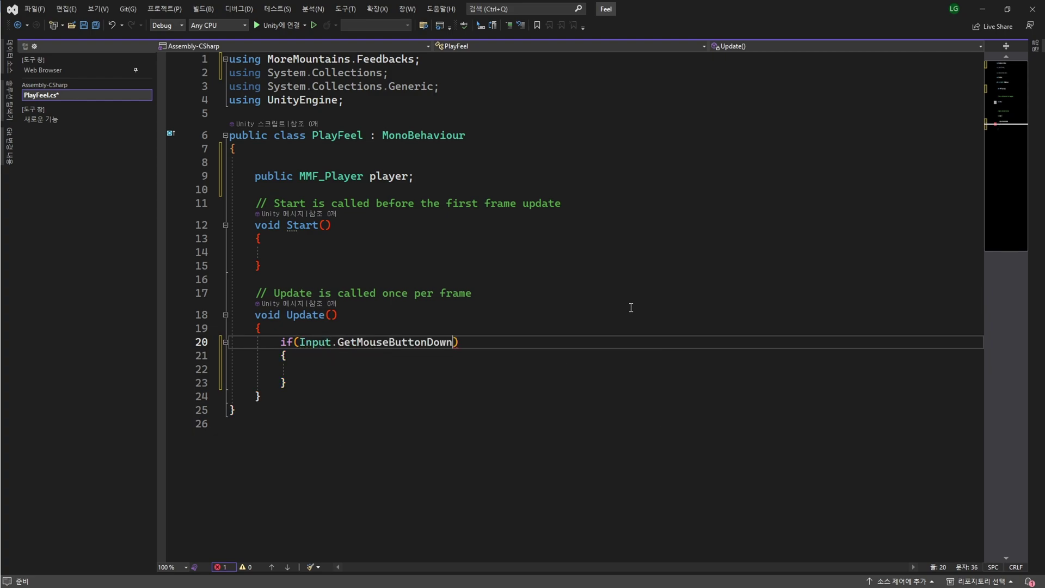
{"action": "key", "text": "Down"}
{"action": "key", "text": "Down"}
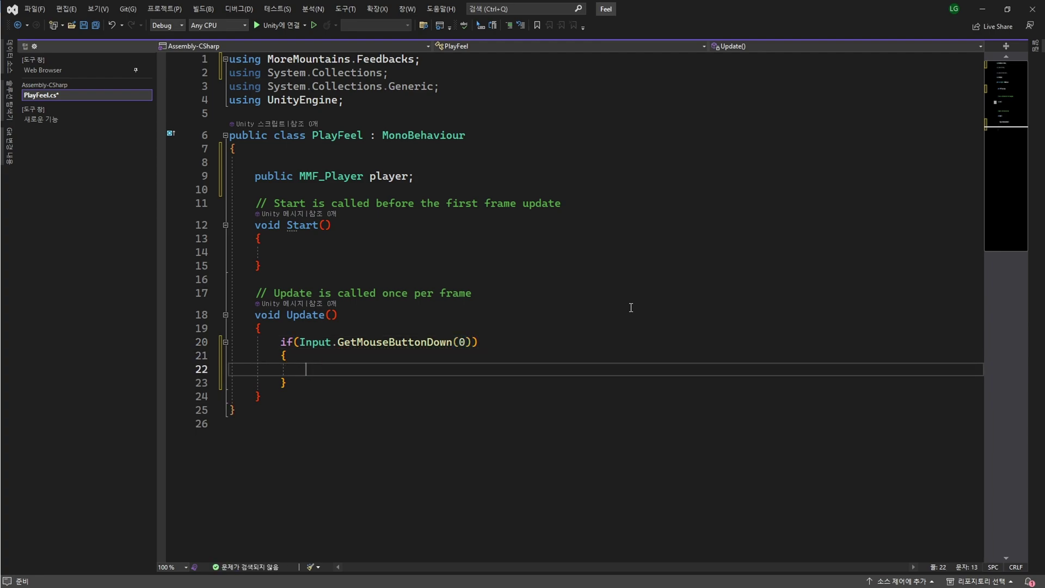
- Call player?.PlayFeedbacks() on click, save the script, and return to Unity
{"action": "type", "text": "play"}
{"action": "key", "text": "Tab"}
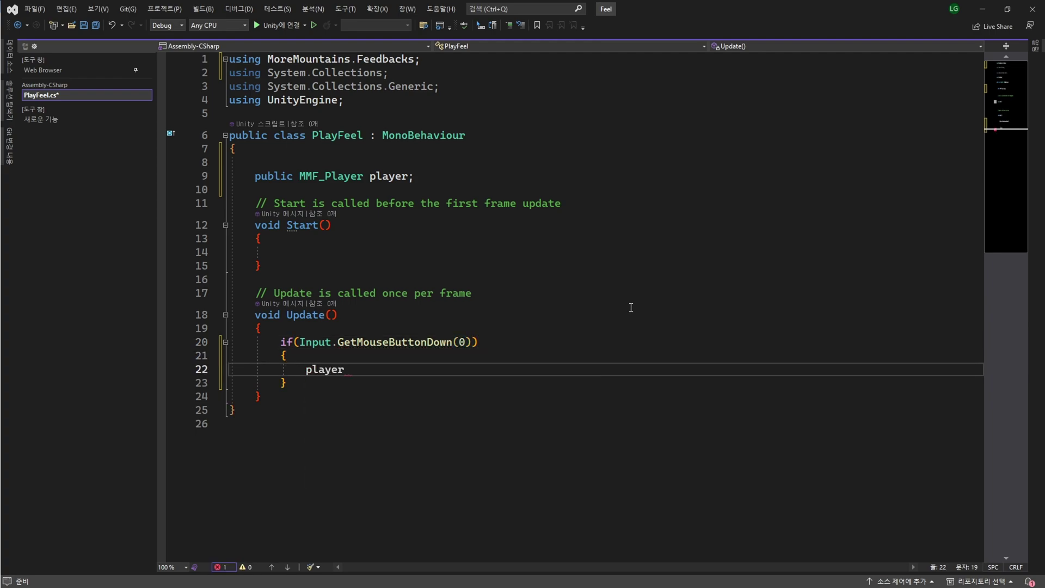
{"action": "type", "text": "?"}
{"action": "type", "text": ".pla"}
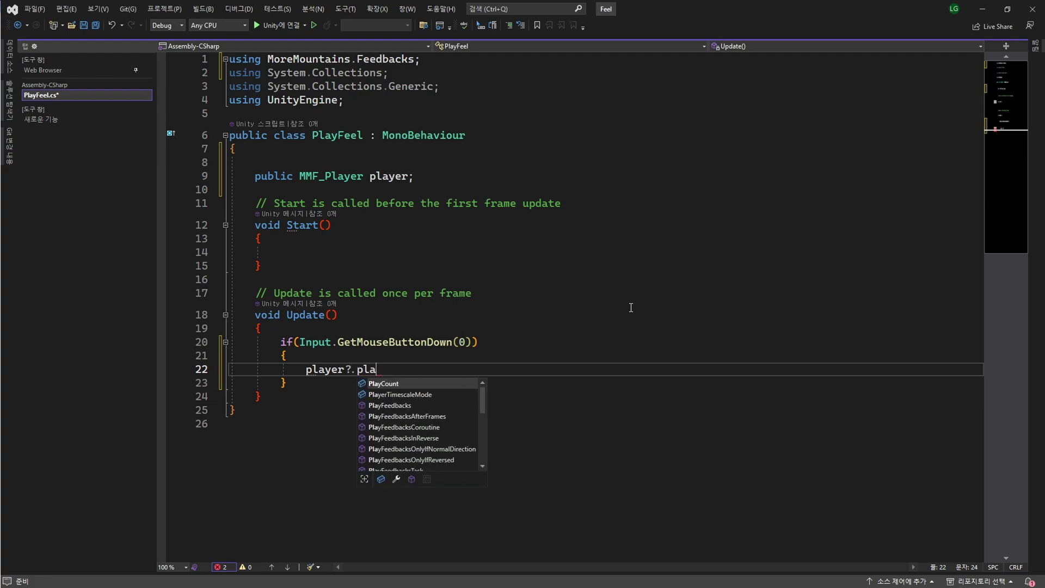
{"action": "key", "text": "Down"}
{"action": "key", "text": "Down"}
{"action": "key", "text": "Tab"}
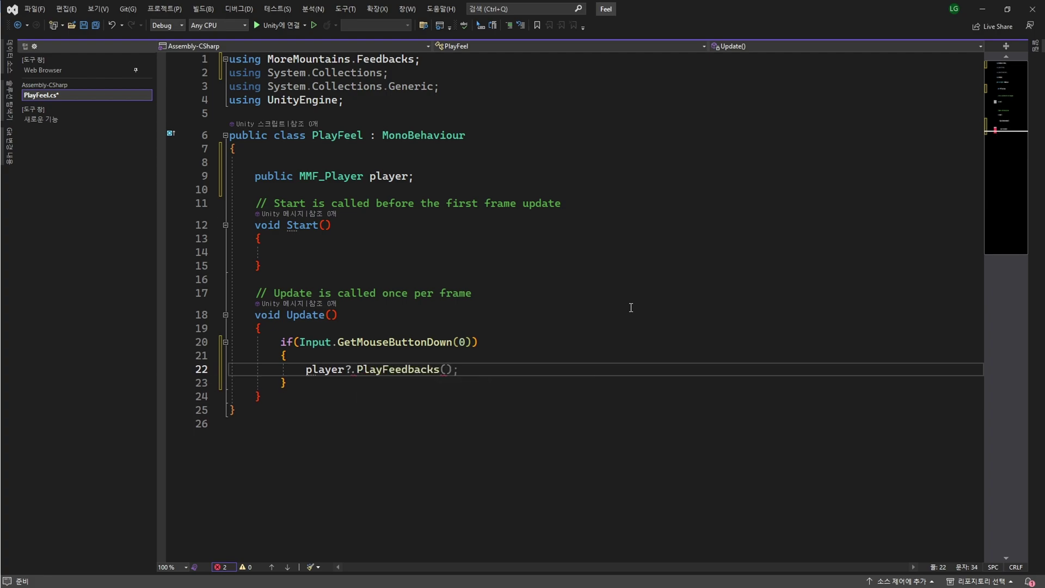
{"action": "key", "text": "Tab"}
{"action": "key", "text": "ctrl+s"}
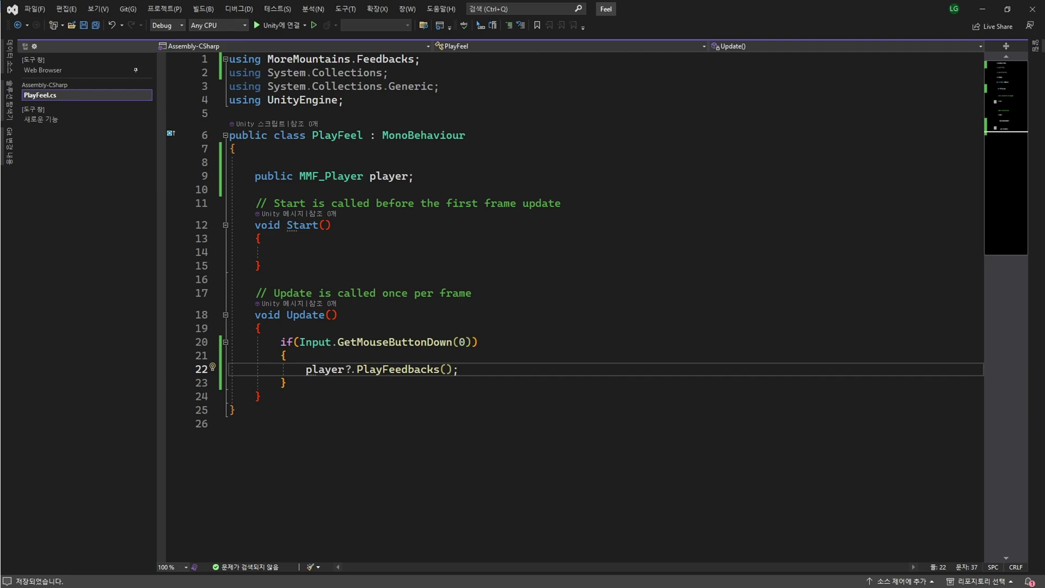
{"action": "key", "text": "alt+Tab"}
- Create an empty object named Control and attach the PlayFeel script to it
{"action": "right_click", "coordinate": [684, 177]}
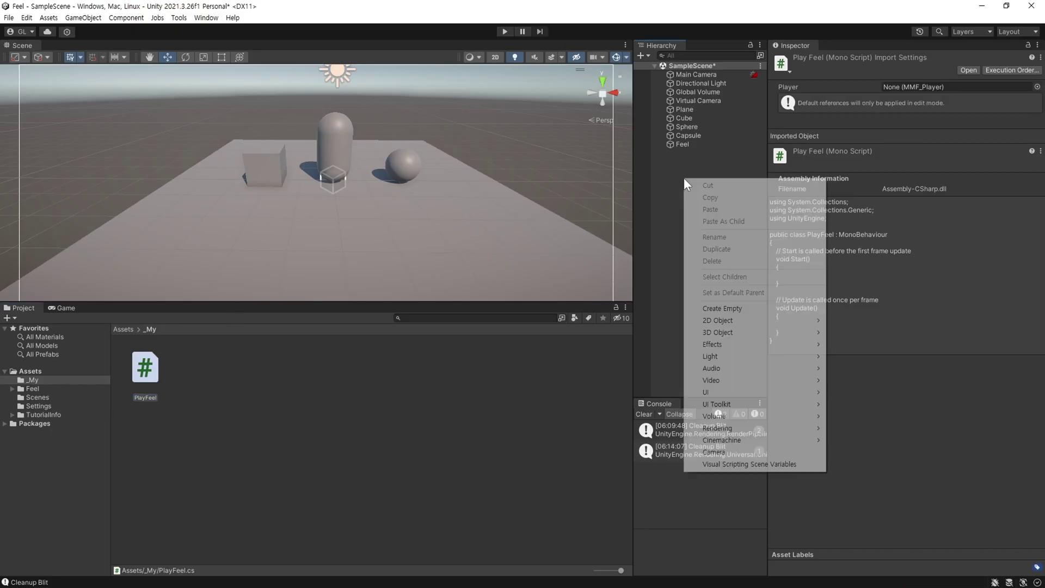
{"action": "left_click", "coordinate": [763, 308]}
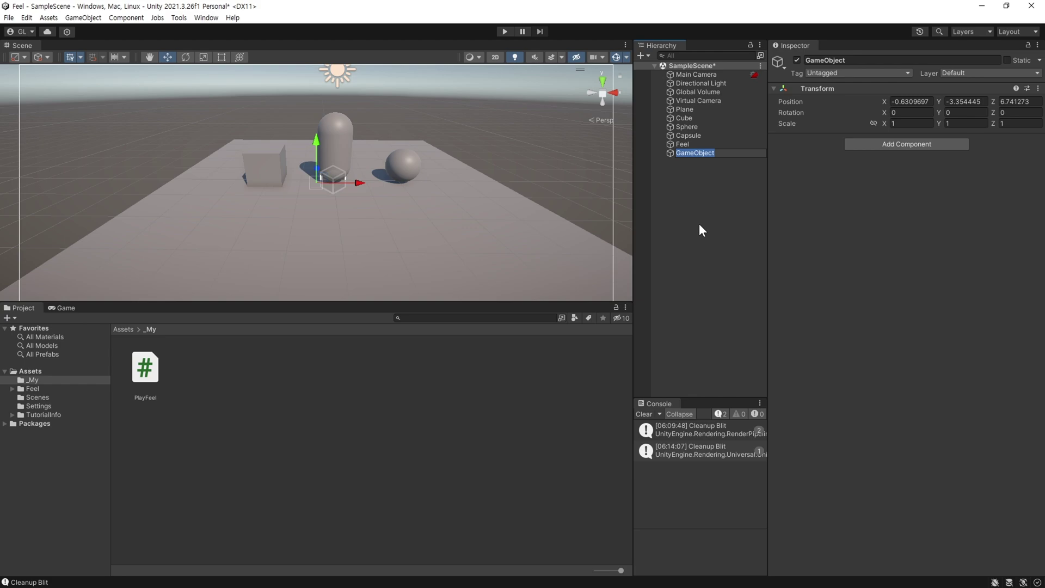
{"action": "type", "text": "Control"}
{"action": "key", "text": "Return"}
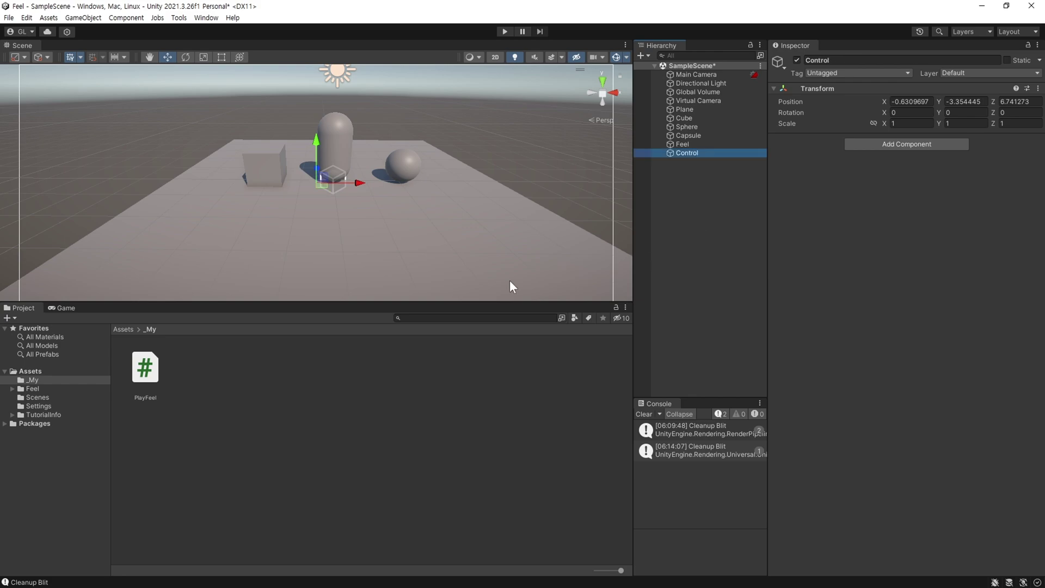
{"action": "left_click_drag", "start_coordinate": [145, 366], "coordinate": [874, 276]}
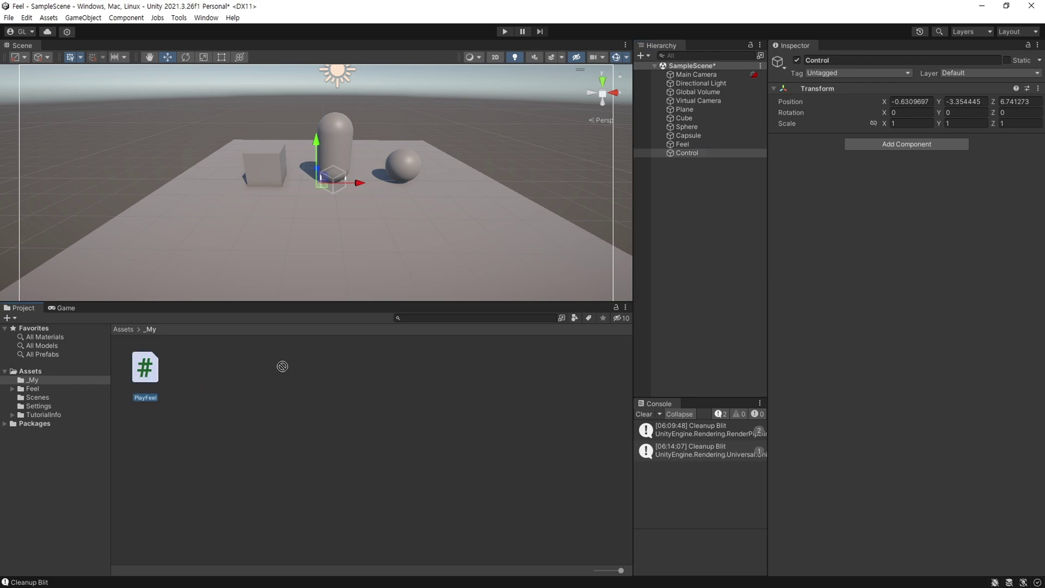
- Reset Control's Transform to the origin, set Feel as its Player, and enter Play mode
{"action": "left_click", "coordinate": [1037, 89]}
{"action": "left_click", "coordinate": [1006, 99]}
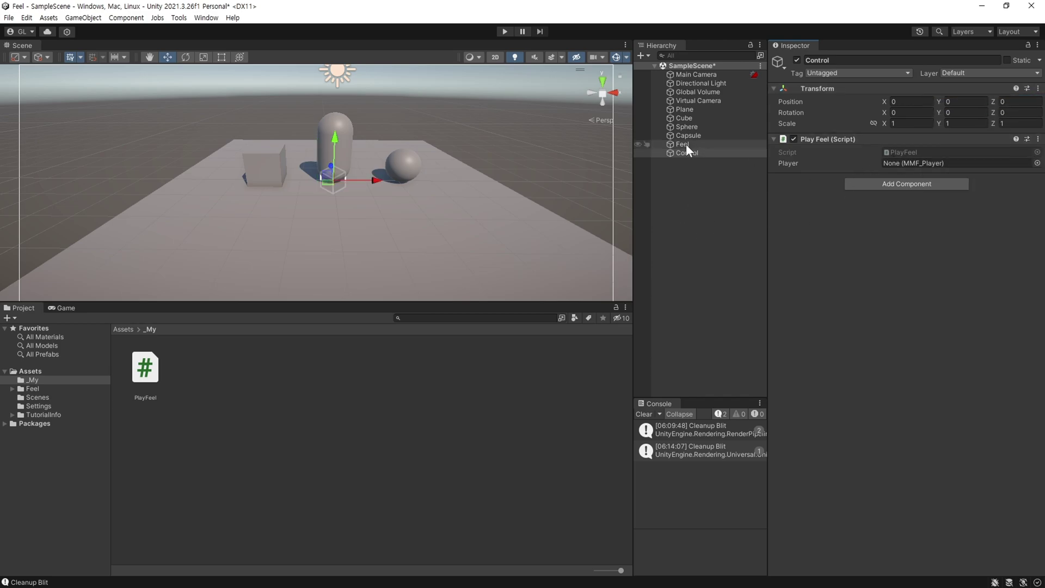
{"action": "mouse_move", "coordinate": [686, 143]}
{"action": "left_mouse_down"}
{"action": "mouse_move", "coordinate": [797, 141]}
{"action": "mouse_move", "coordinate": [932, 166]}
{"action": "left_mouse_up"}
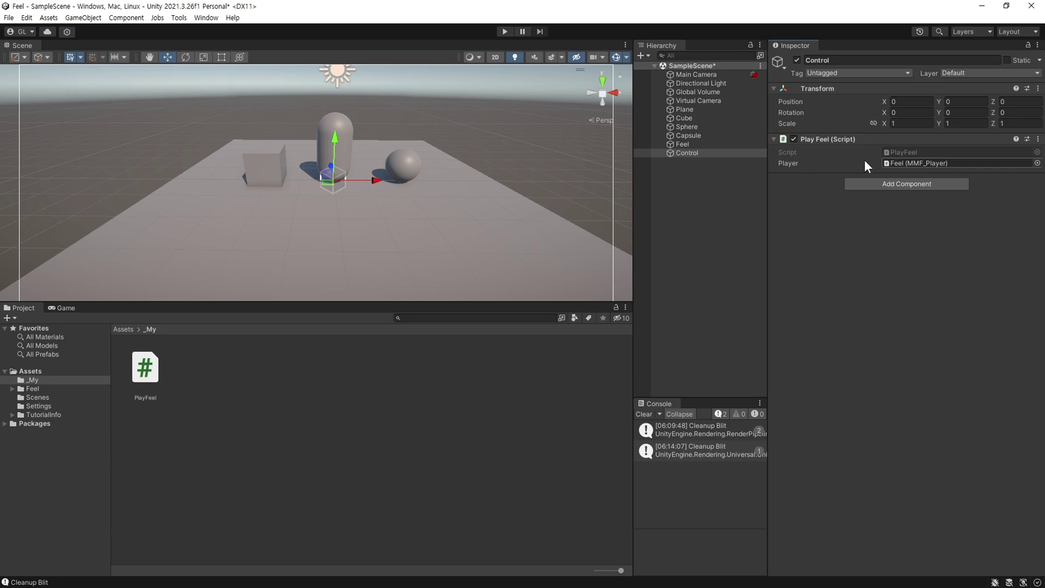
{"action": "left_click", "coordinate": [504, 31]}
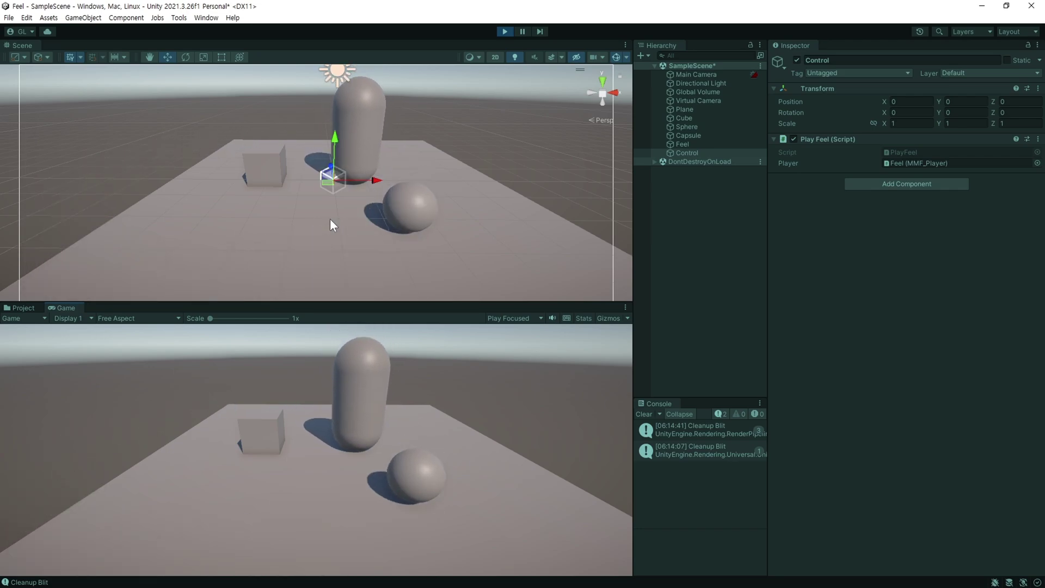
- Click in the Game view to trigger the Feel feedbacks, then exit Play mode
{"action": "left_click", "coordinate": [330, 221]}
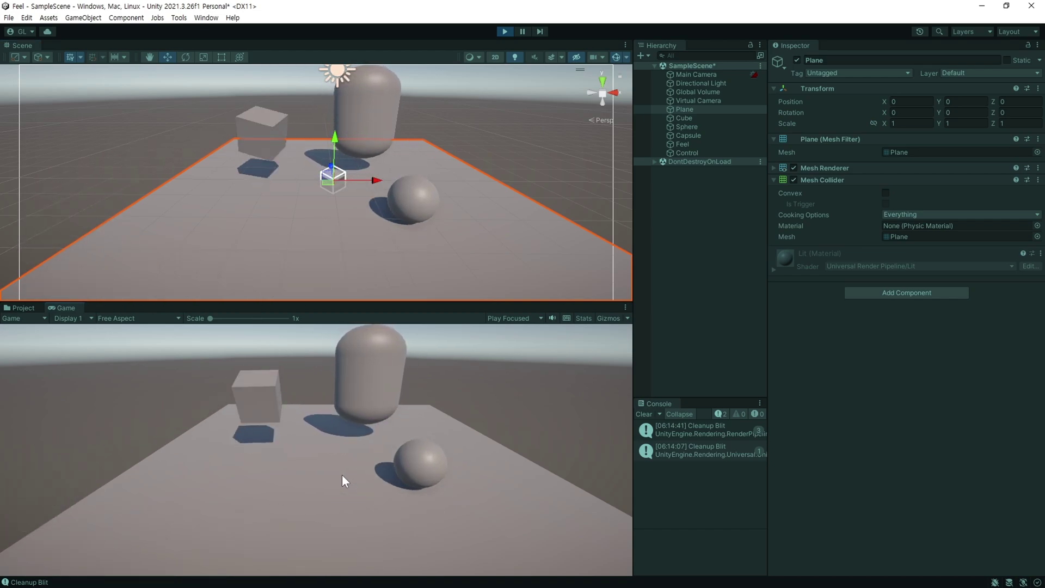
{"action": "key", "text": "ctrl+p"}
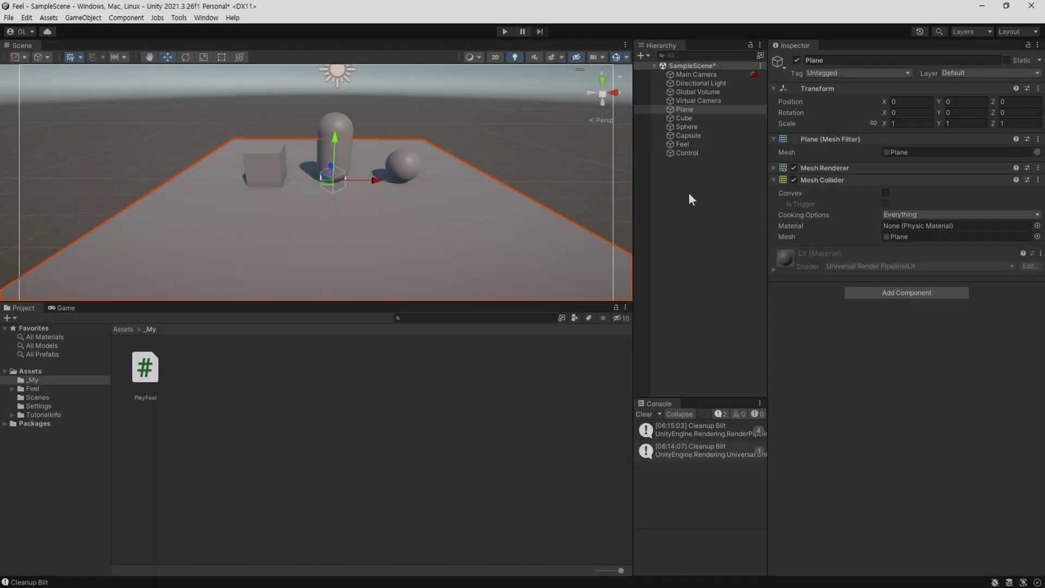
- Create a Button - TextMeshPro UI element
{"action": "left_click", "coordinate": [684, 191]}
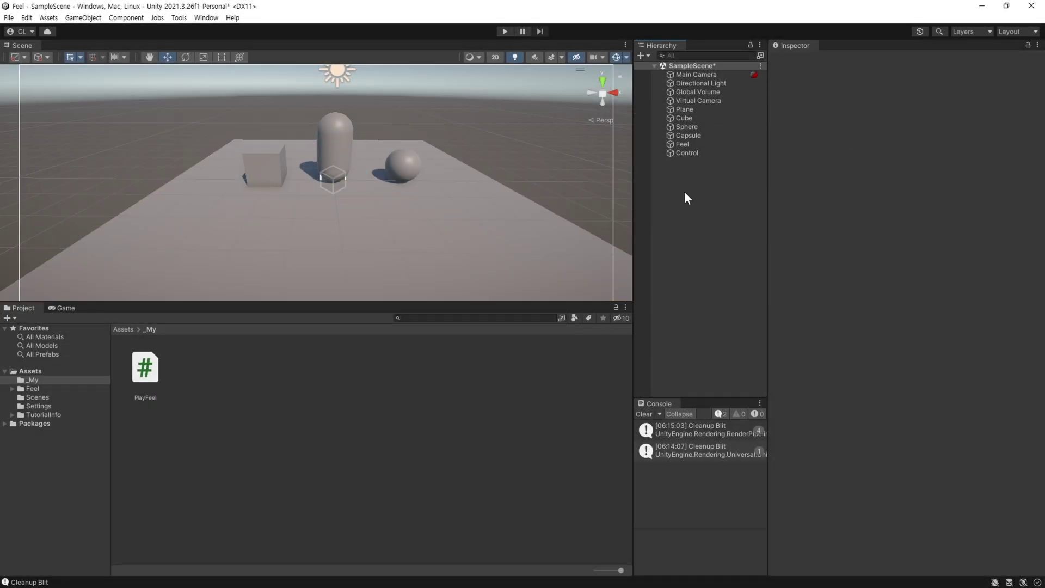
{"action": "right_click", "coordinate": [684, 191]}
{"action": "mouse_move", "coordinate": [745, 407]}
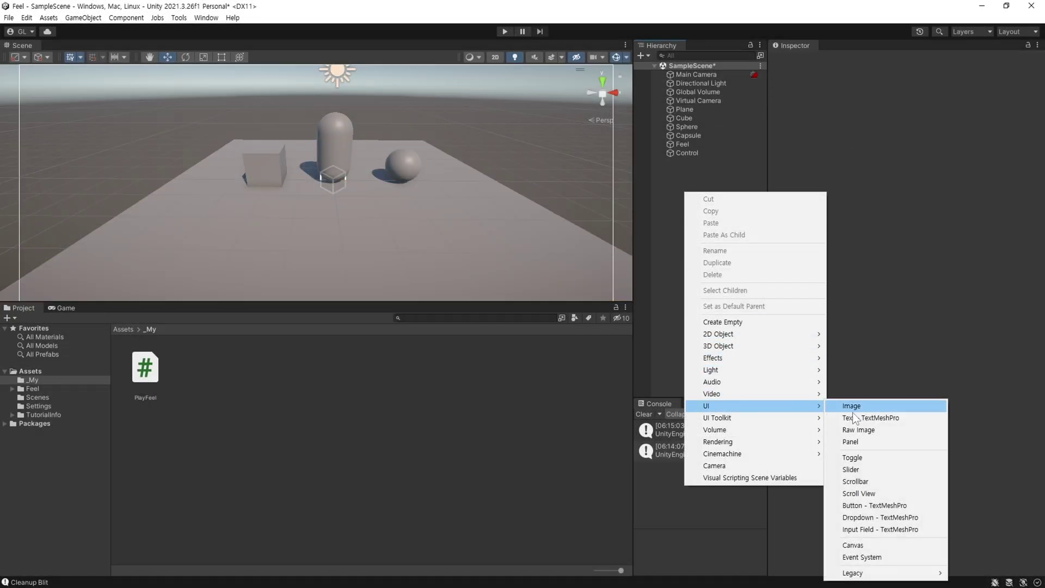
{"action": "left_click", "coordinate": [882, 506]}
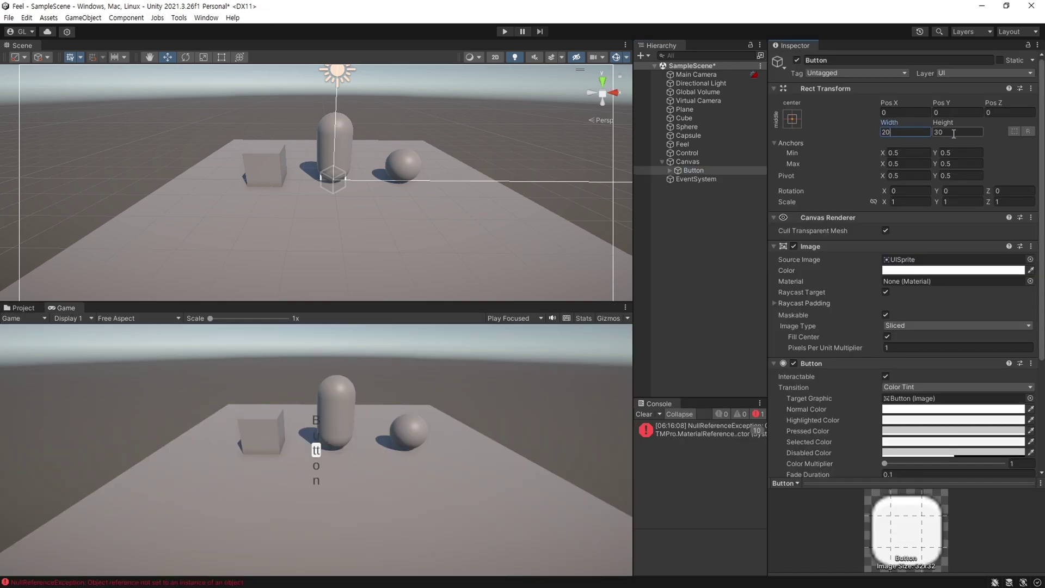
- Size the button 150×150, label it play, and place it at Pos X 400
{"action": "left_click", "coordinate": [708, 179]}
{"action": "left_click", "coordinate": [829, 296]}
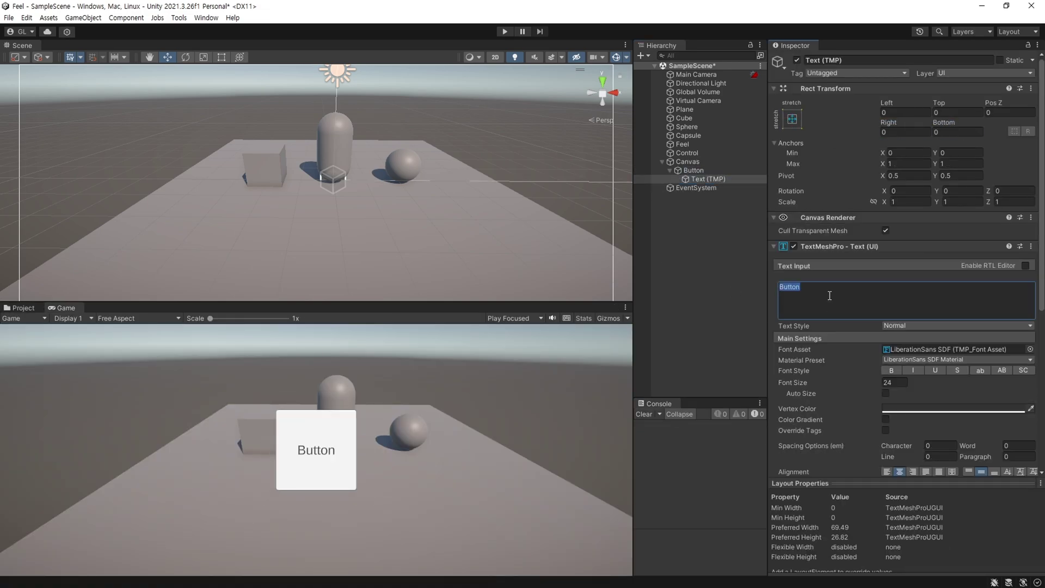
{"action": "left_click", "coordinate": [694, 170]}
{"action": "left_click", "coordinate": [904, 112]}
{"action": "type", "text": "400"}
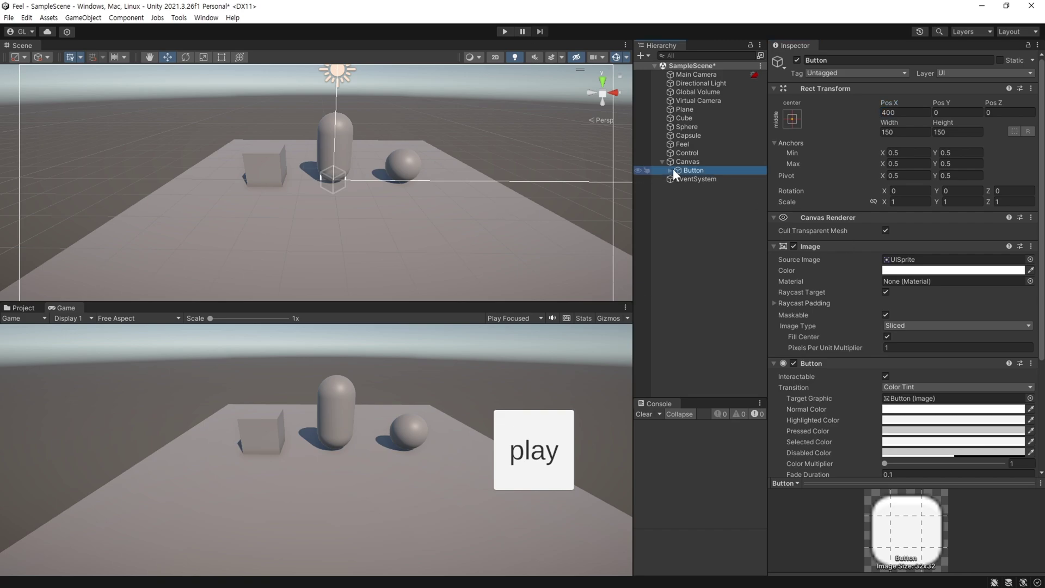
{"action": "scroll", "coordinate": [835, 236], "scroll_direction": "down", "scroll_amount": 5}
- Add an On Click entry targeting the Feel object and browse its functions
{"action": "left_click", "coordinate": [1007, 407]}
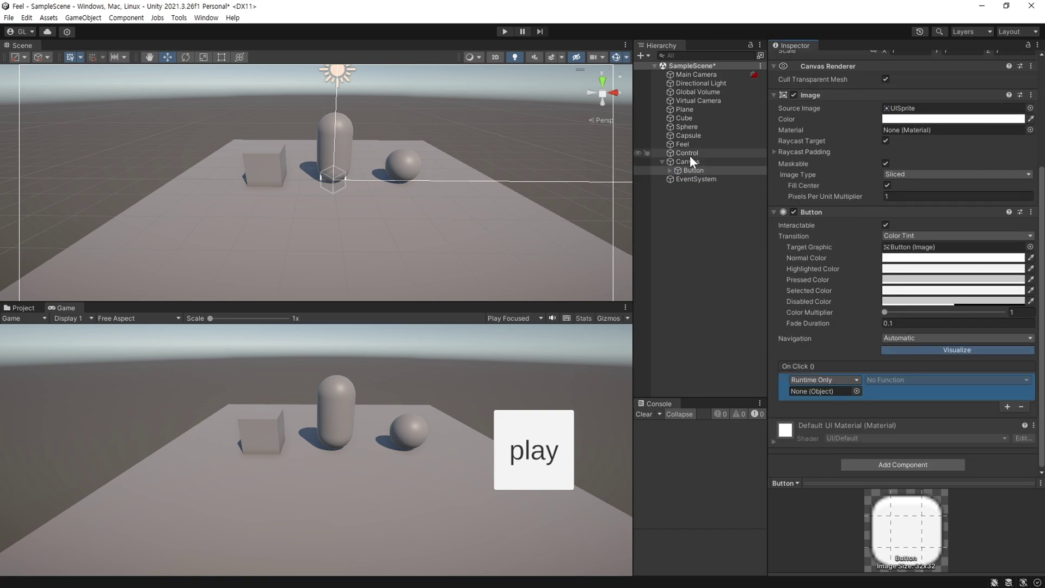
{"action": "left_click_drag", "start_coordinate": [681, 145], "coordinate": [822, 392]}
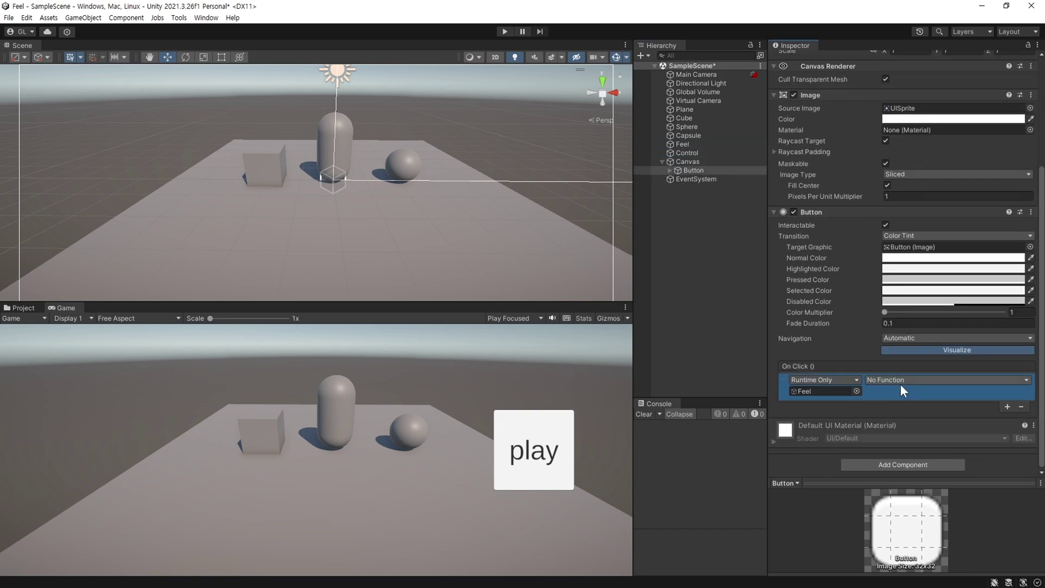
{"action": "left_click", "coordinate": [900, 383]}
{"action": "mouse_move", "coordinate": [886, 433]}
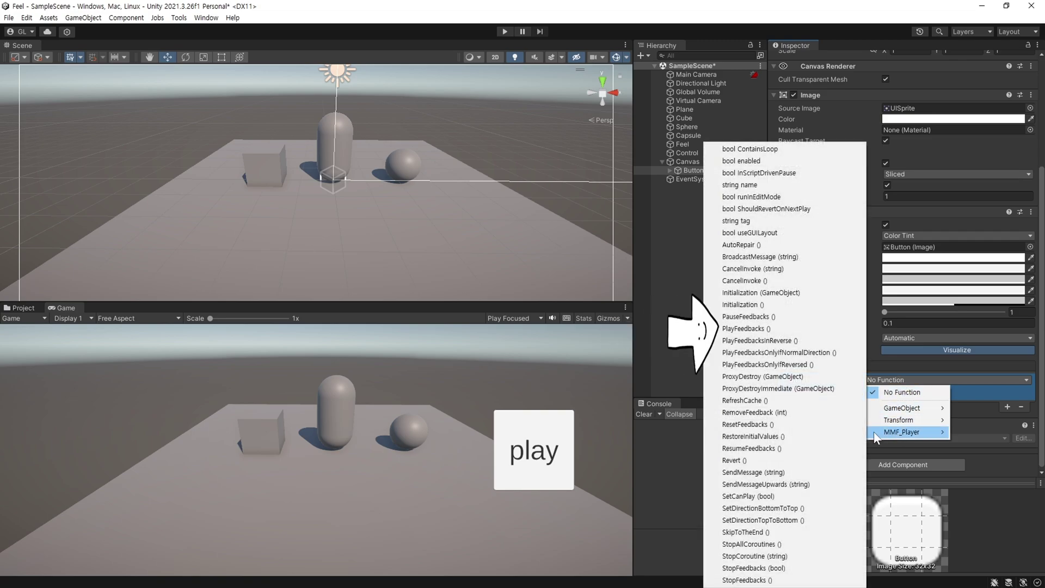
- Make On Click call MMF_Player.PlayFeedbacks and test the button in Play mode
{"action": "left_click", "coordinate": [801, 328]}
{"action": "key", "text": "ctrl+p"}
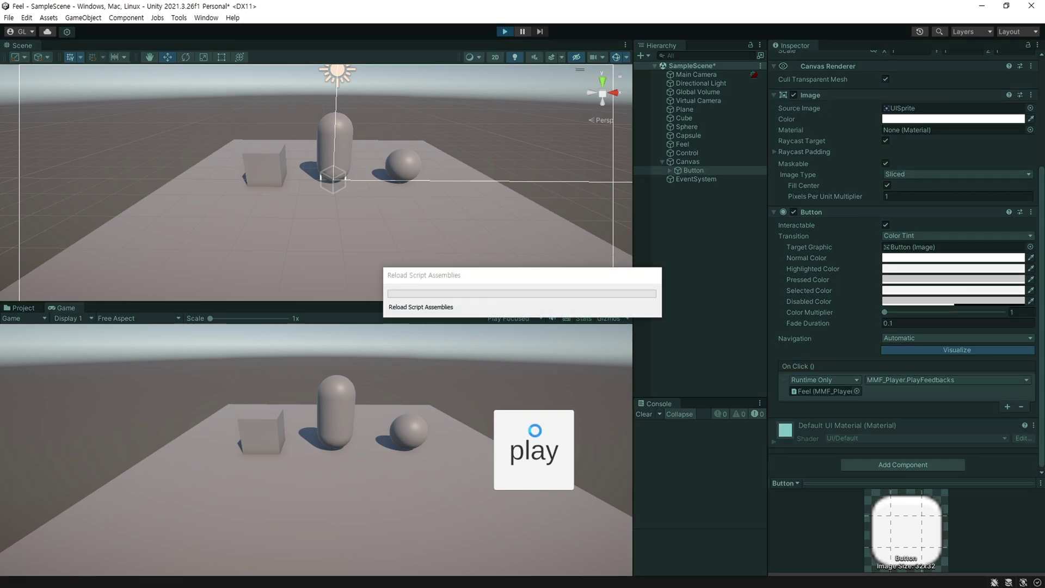
{"action": "left_click", "coordinate": [534, 430]}
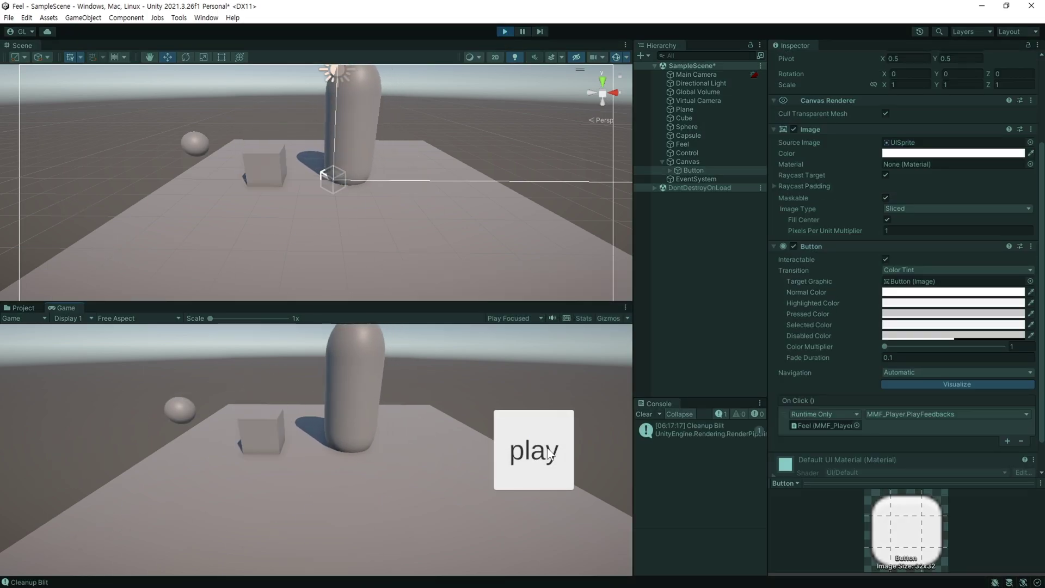
{"action": "key", "text": "ctrl+p"}
- Colour the button image yellow (FAFF39) and select Feel
{"action": "left_click", "coordinate": [889, 269]}
{"action": "left_click", "coordinate": [984, 269]}
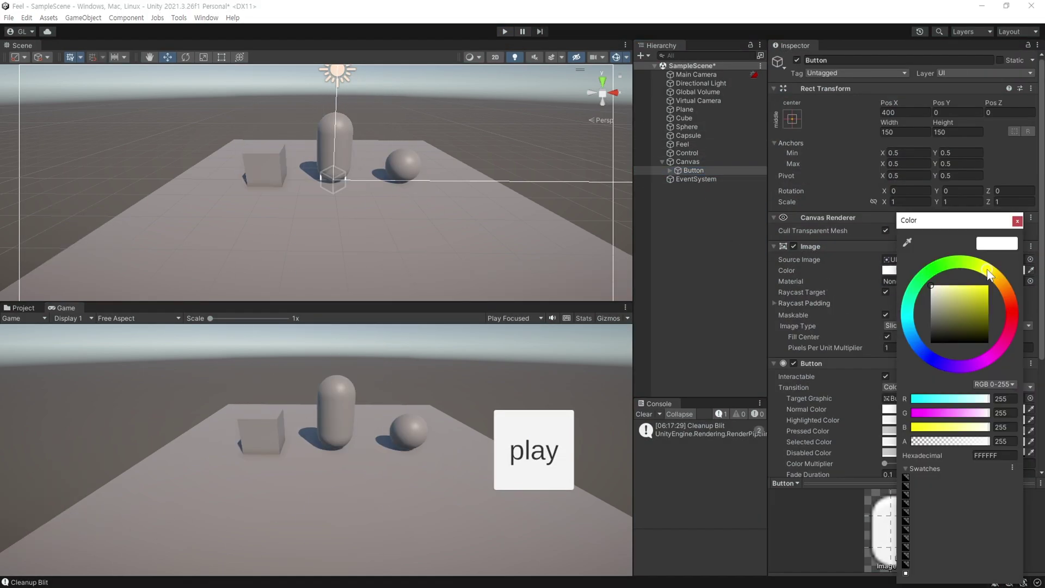
{"action": "left_click", "coordinate": [977, 287]}
{"action": "left_click", "coordinate": [1017, 221]}
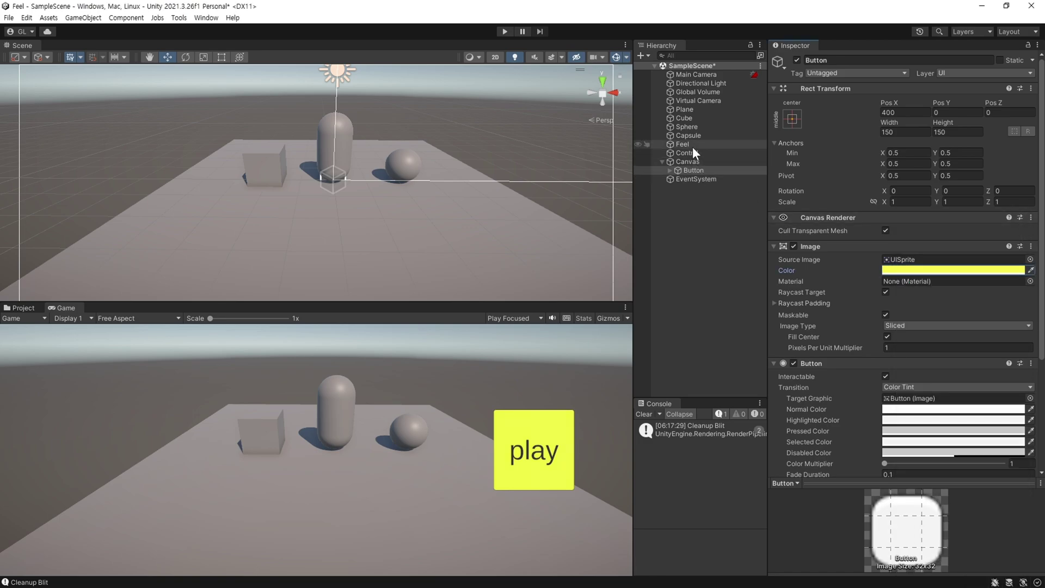
{"action": "left_click", "coordinate": [682, 144]}
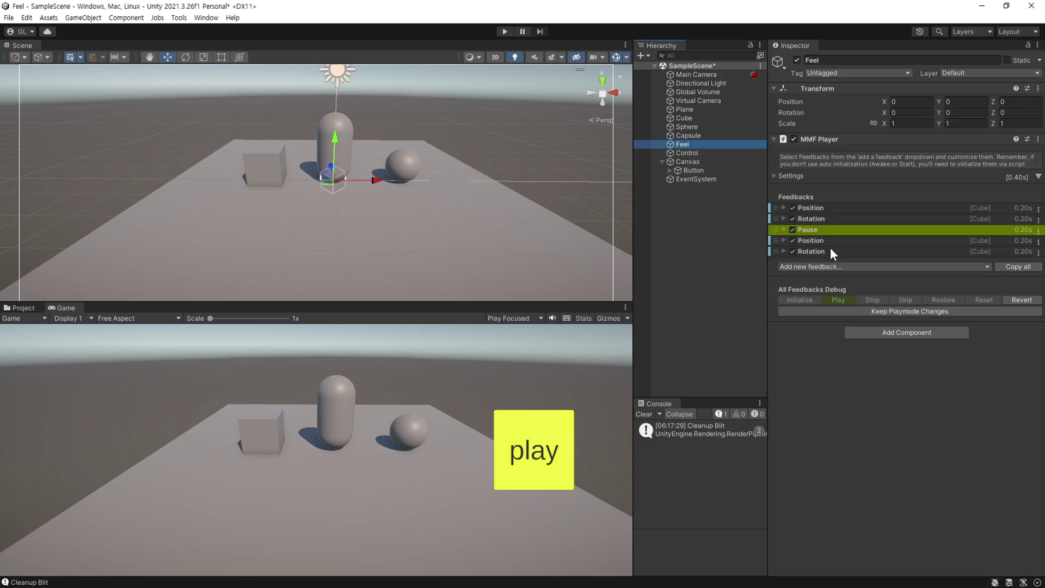
- Add a Transform > Scale feedback targeting the Button, with Remap Curve One 0.8
{"action": "left_click", "coordinate": [801, 267]}
{"action": "mouse_move", "coordinate": [811, 494]}
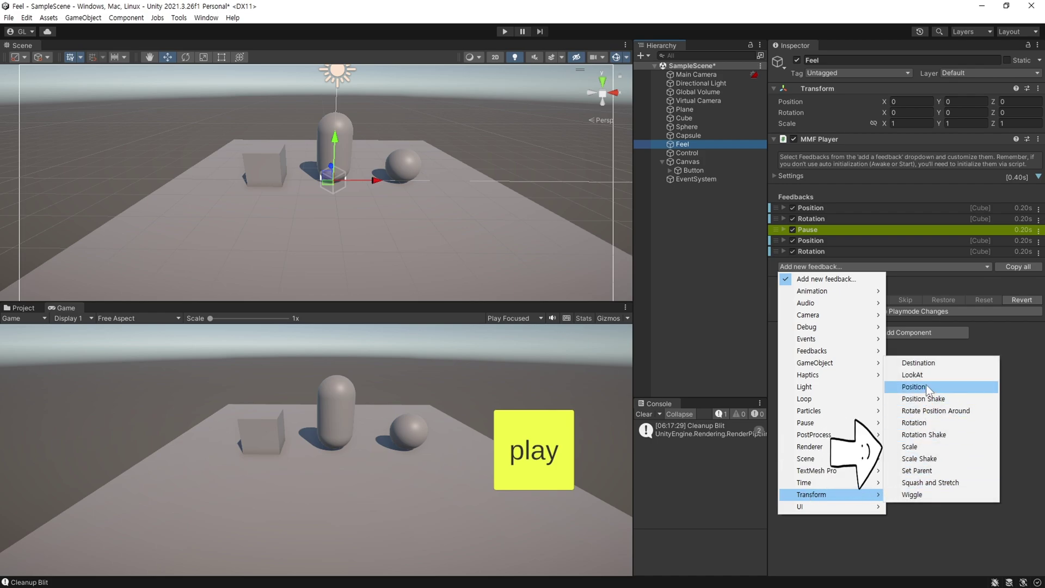
{"action": "left_click", "coordinate": [937, 447]}
{"action": "left_click", "coordinate": [784, 263]}
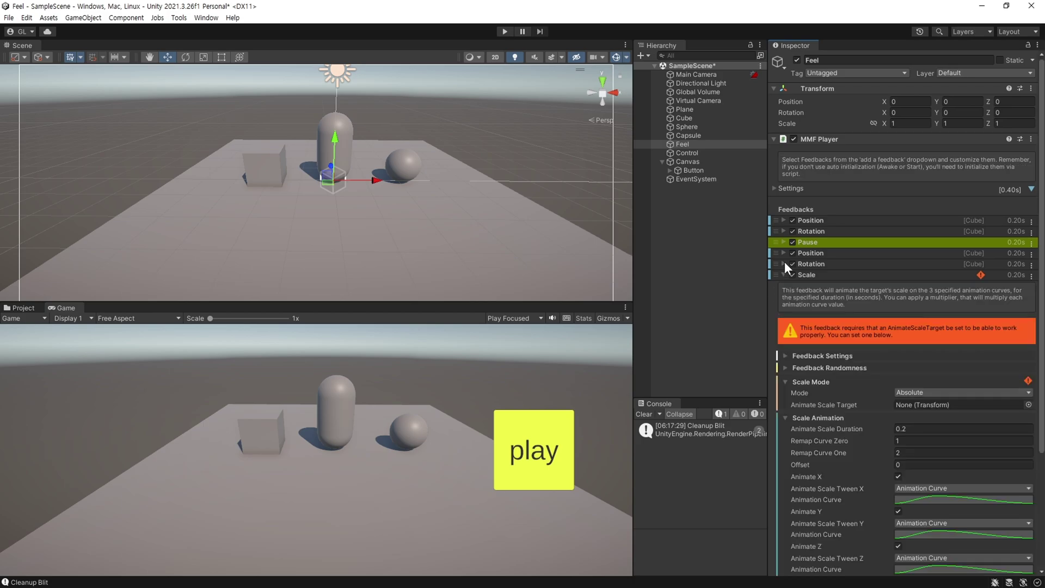
{"action": "scroll", "coordinate": [820, 314], "scroll_direction": "down", "scroll_amount": 5}
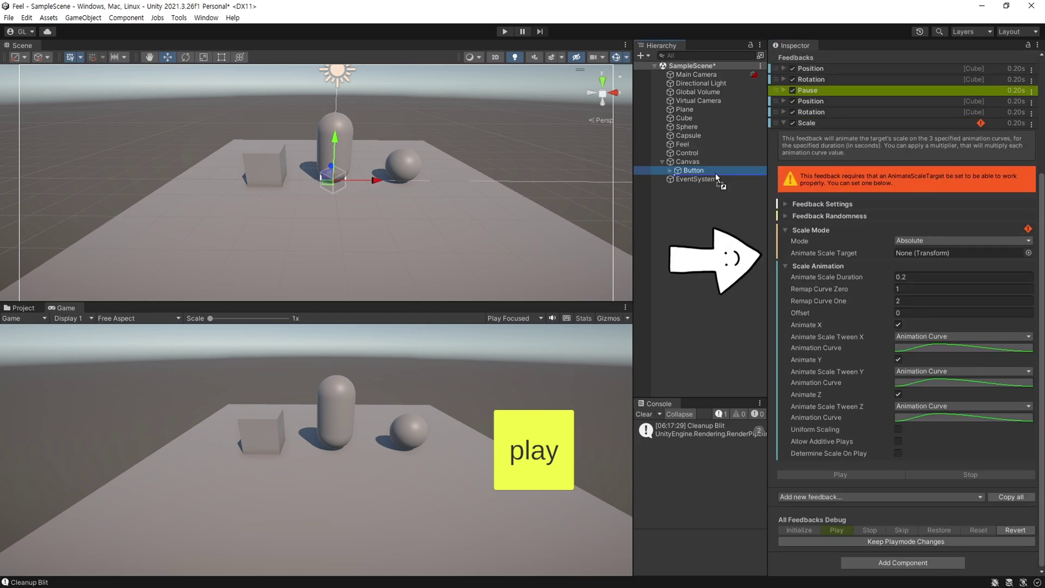
{"action": "left_click_drag", "start_coordinate": [694, 170], "coordinate": [929, 254]}
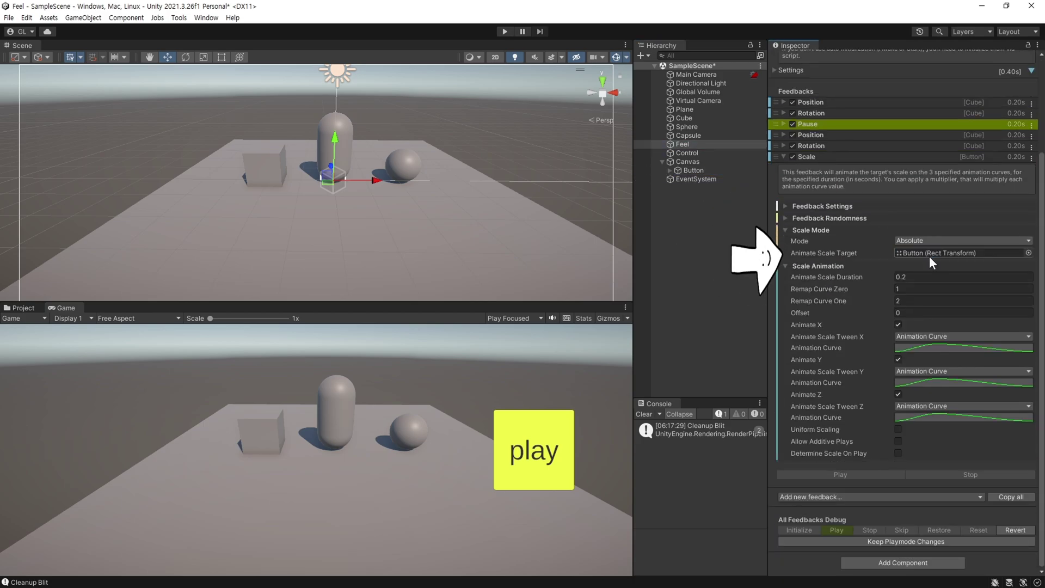
{"action": "left_click", "coordinate": [904, 302]}
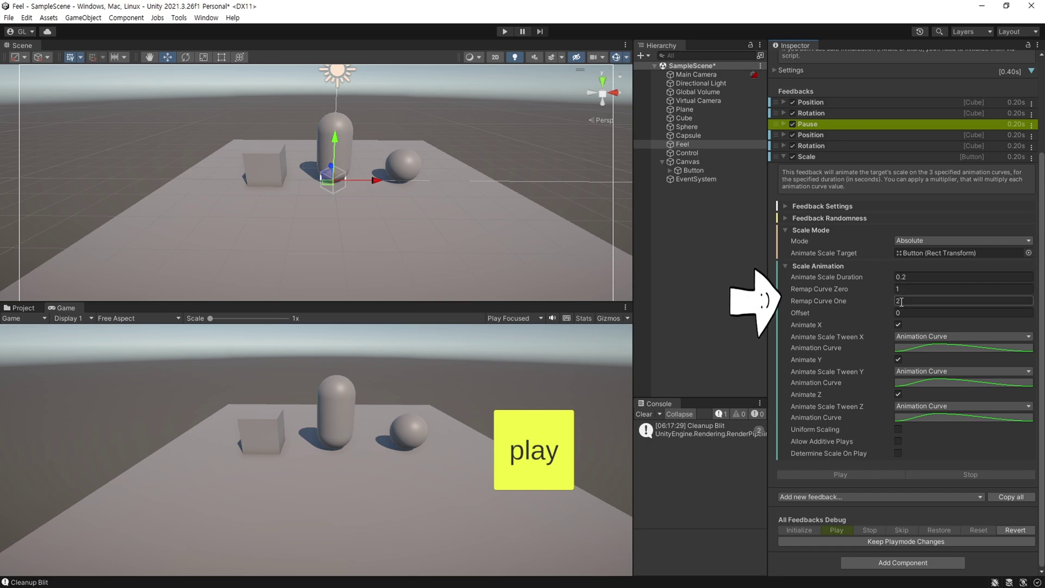
{"action": "type", "text": "0.8"}
{"action": "key", "text": "Return"}
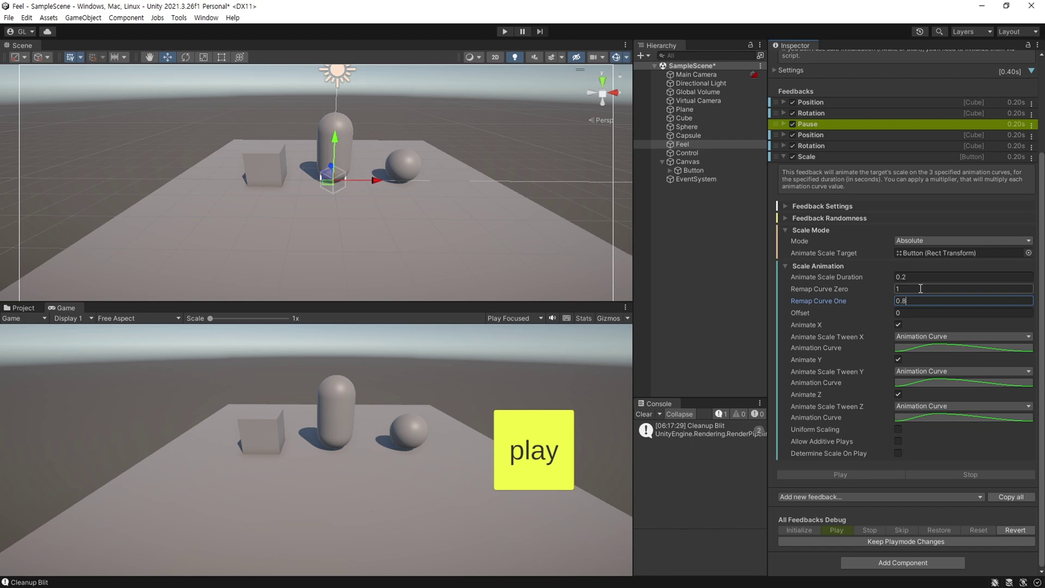
- Move the Scale feedback to the top of the list and test the button in Play mode
{"action": "left_click", "coordinate": [503, 32]}
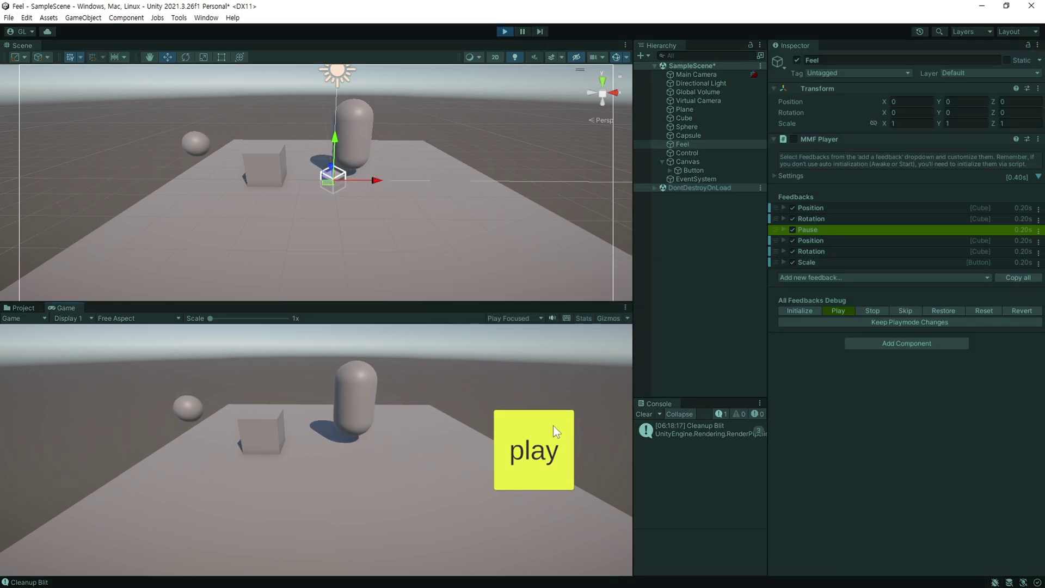
{"action": "left_click", "coordinate": [553, 426]}
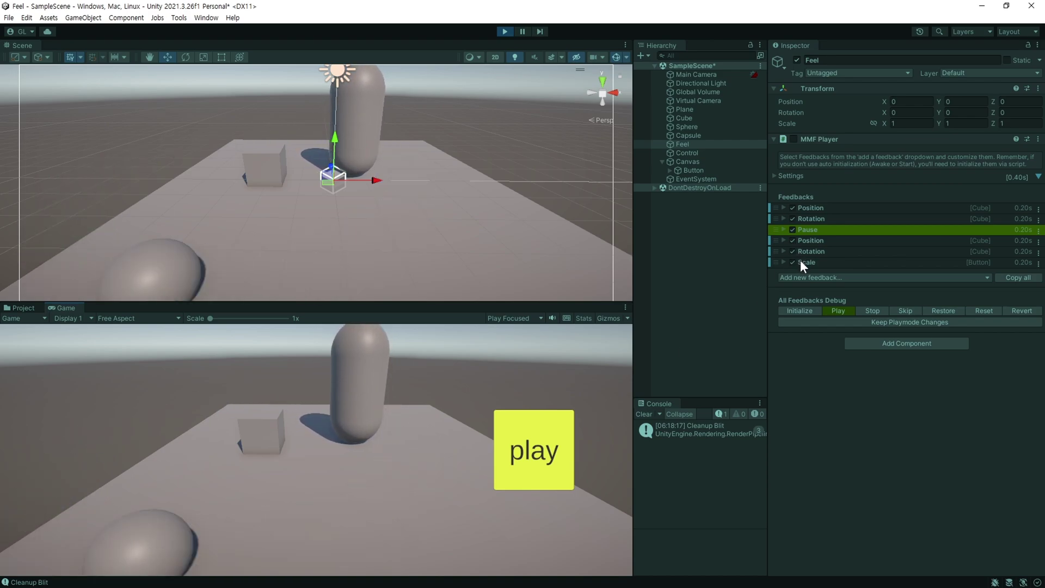
{"action": "left_click_drag", "start_coordinate": [777, 241], "coordinate": [775, 202]}
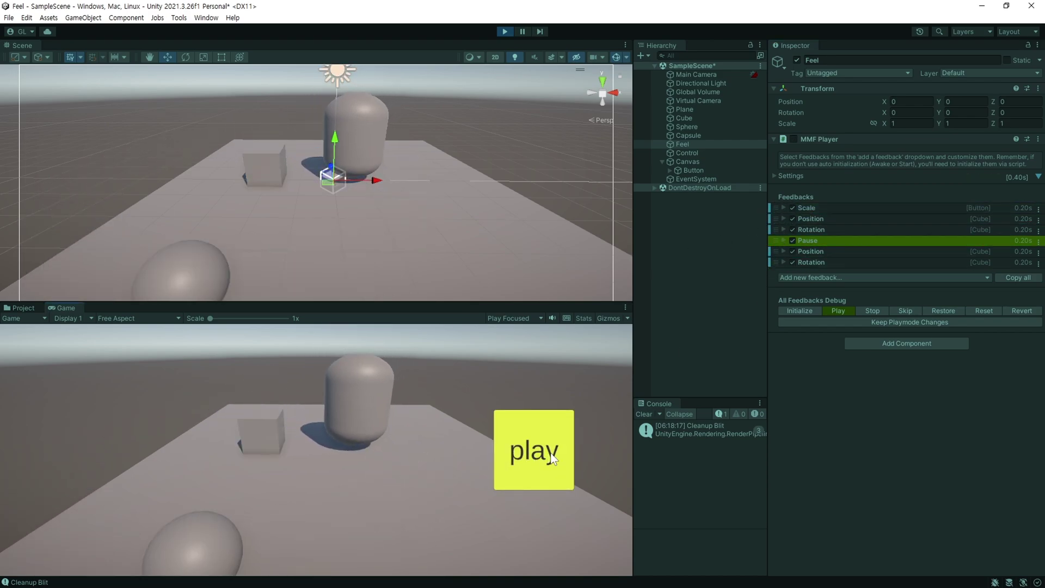
{"action": "left_click", "coordinate": [559, 426]}
{"action": "left_click", "coordinate": [557, 429]}
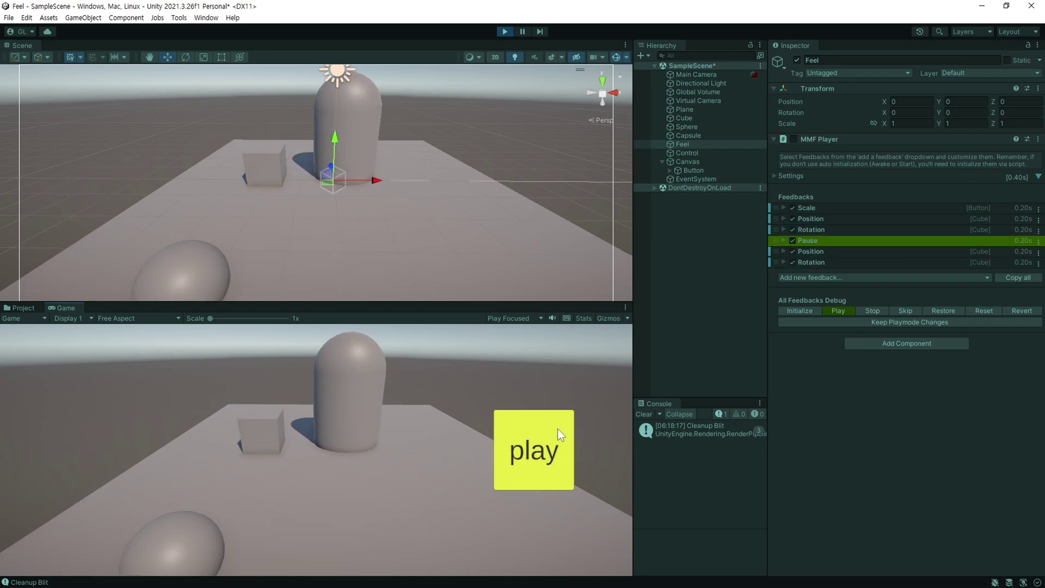
{"action": "left_click", "coordinate": [557, 429]}
{"action": "key", "text": "ctrl+p"}
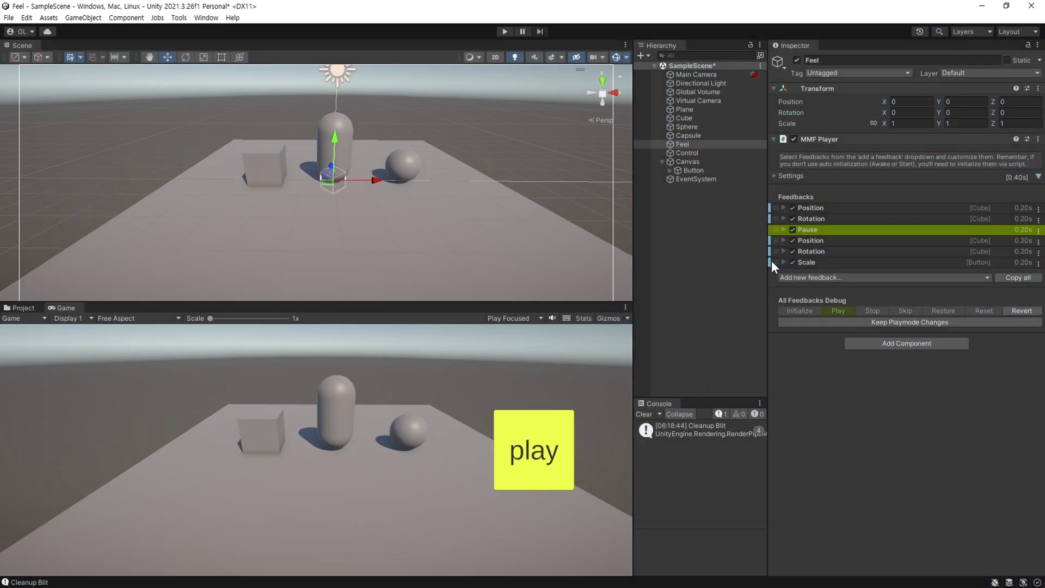
{"action": "left_click_drag", "start_coordinate": [773, 261], "coordinate": [779, 198]}
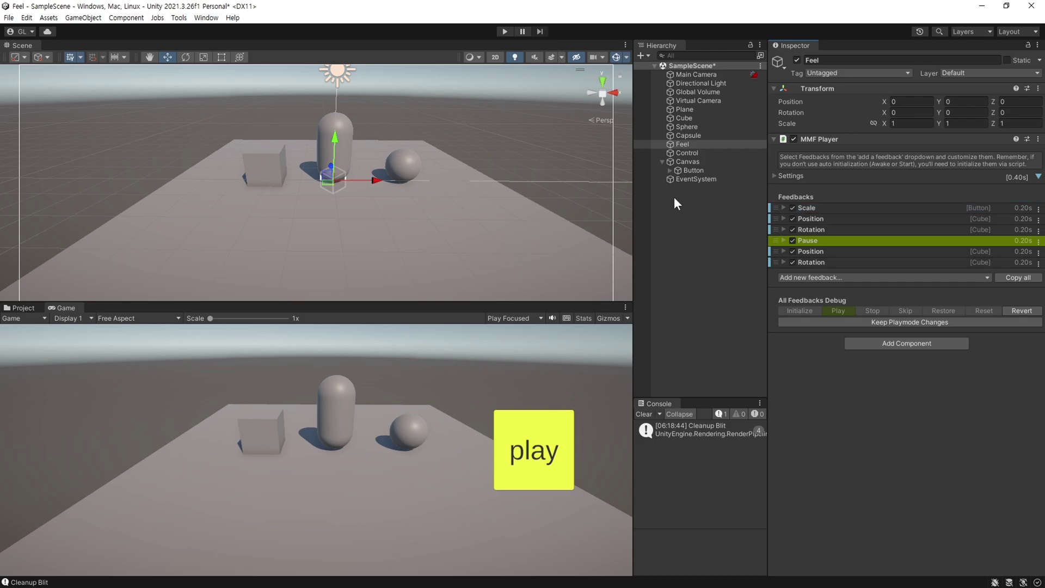
- Add a CinemachineImpulseListener extension to the Virtual Camera
{"action": "left_click", "coordinate": [687, 100]}
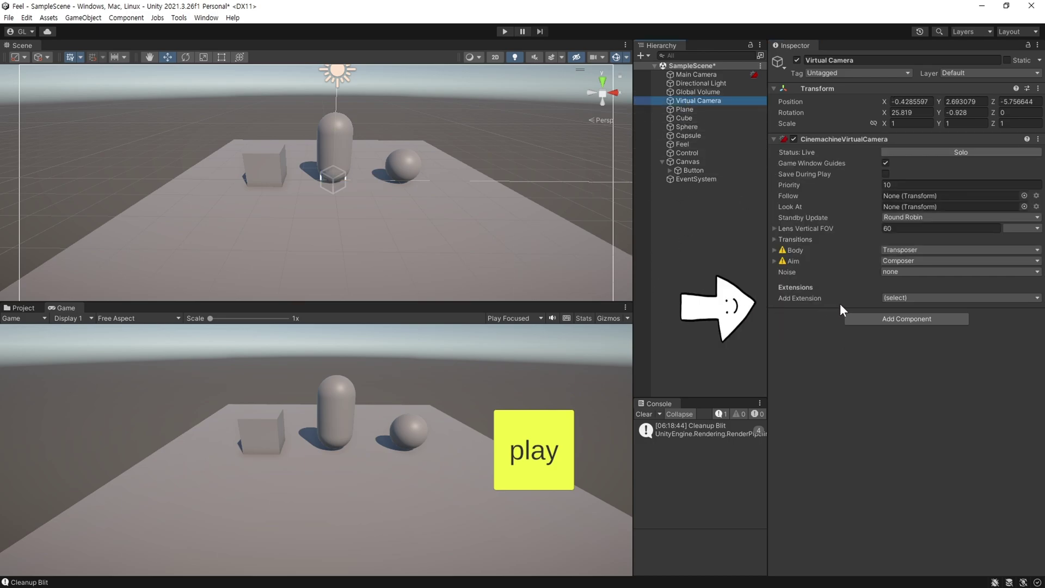
{"action": "left_click", "coordinate": [896, 296]}
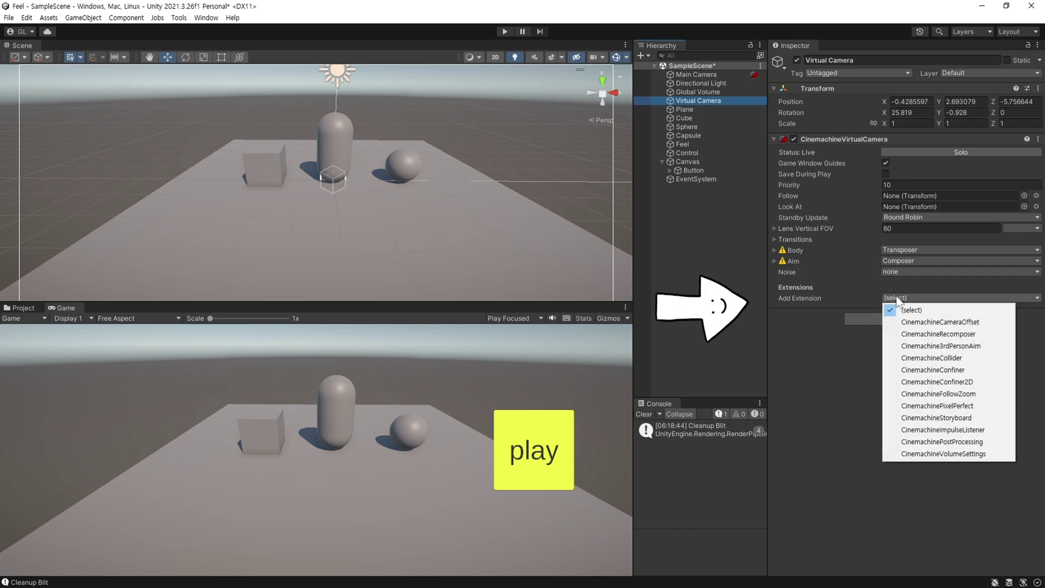
{"action": "left_click", "coordinate": [990, 432]}
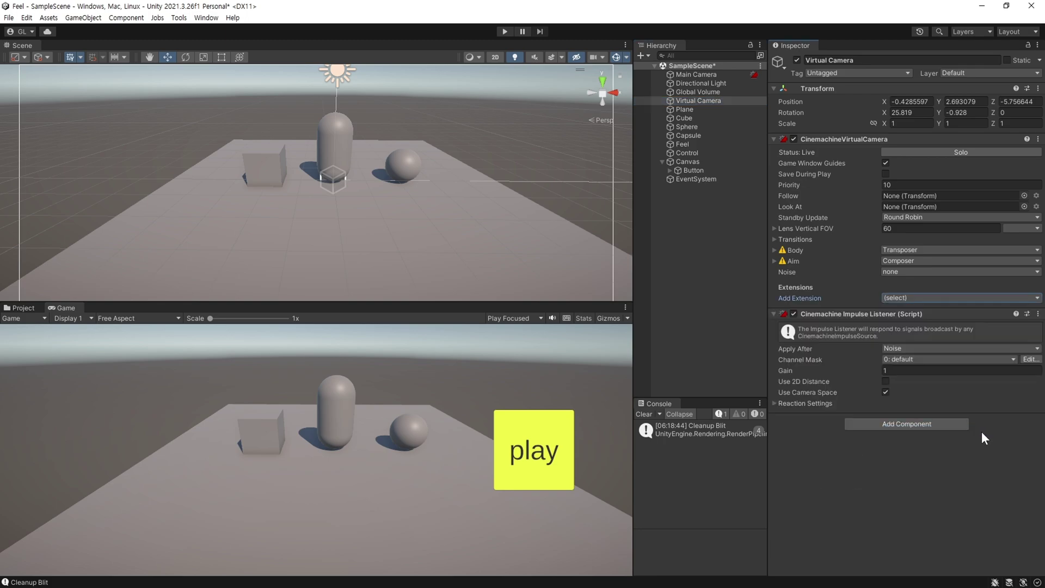
- Add a Camera > Cinemachine Impulse feedback to Feel's MMF Player
{"action": "left_click", "coordinate": [694, 143]}
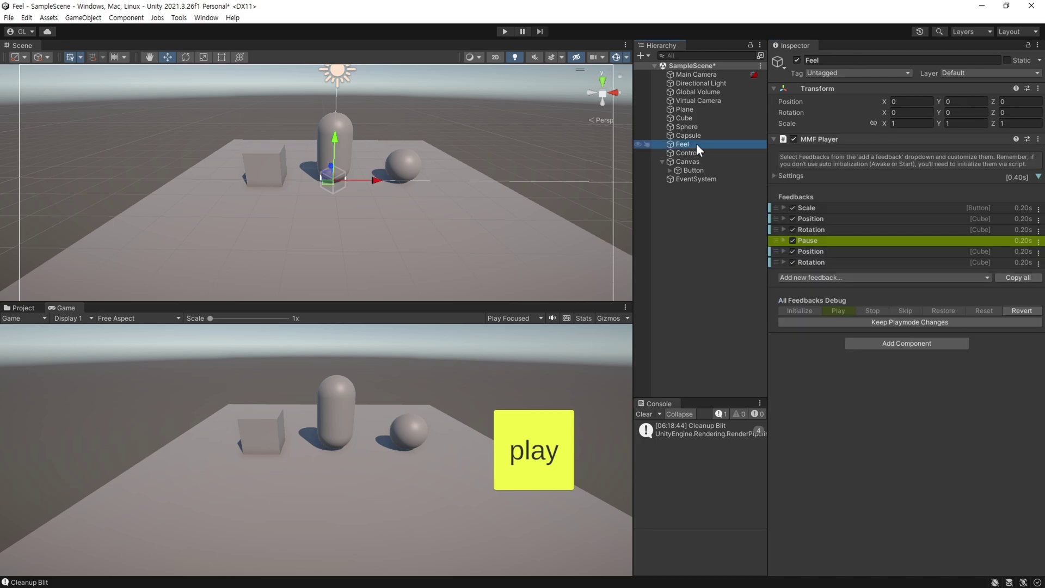
{"action": "left_click", "coordinate": [789, 277]}
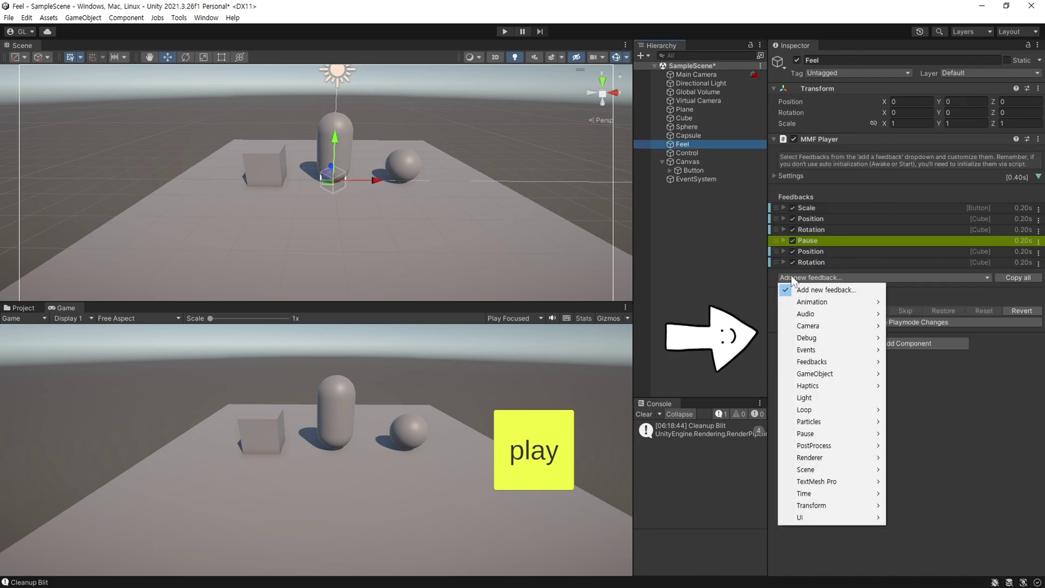
{"action": "mouse_move", "coordinate": [838, 326]}
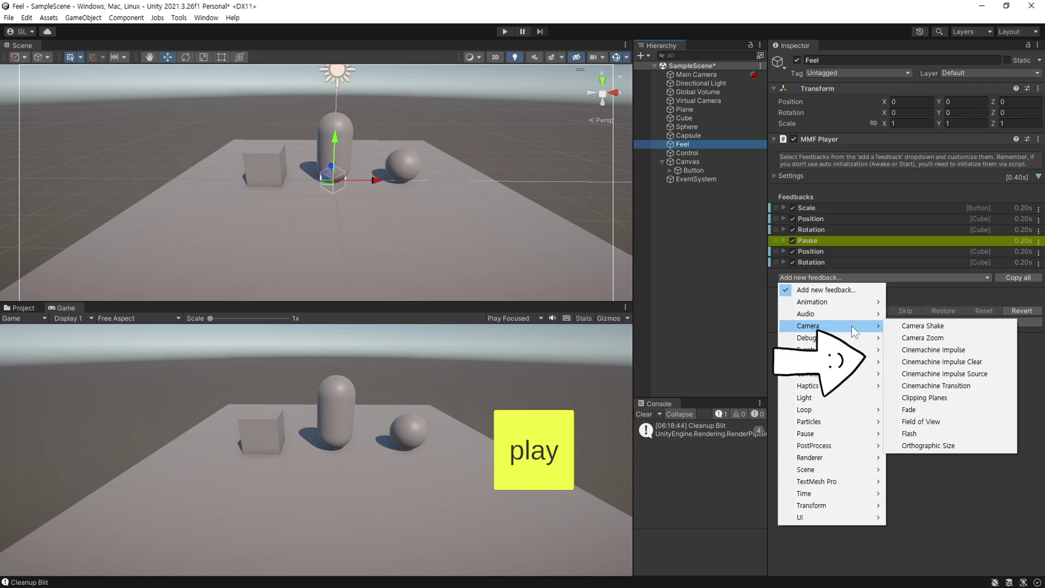
{"action": "left_click", "coordinate": [985, 352]}
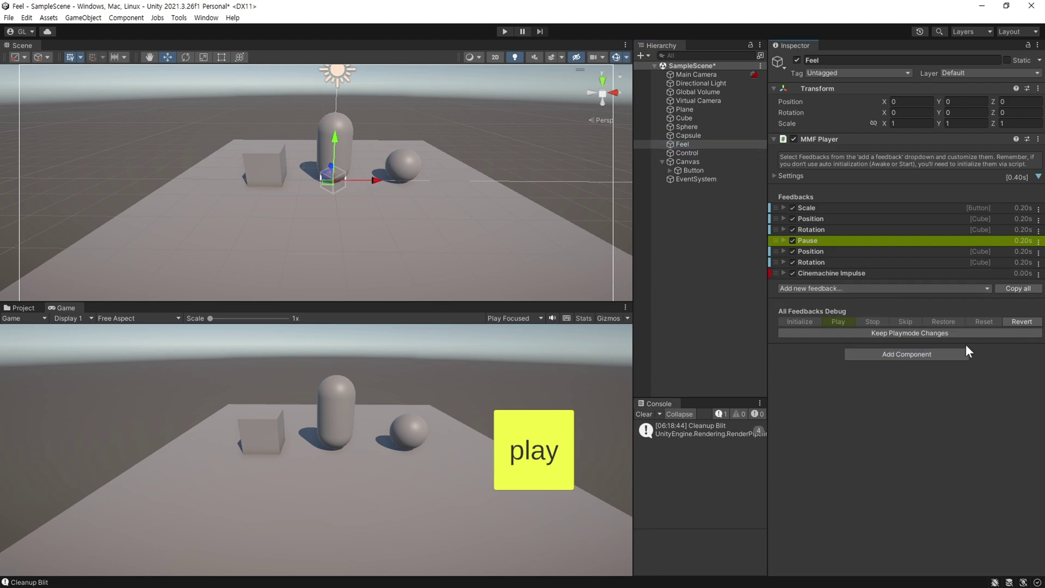
{"action": "left_click", "coordinate": [782, 273]}
{"action": "scroll", "coordinate": [805, 318], "scroll_direction": "down", "scroll_amount": 3}
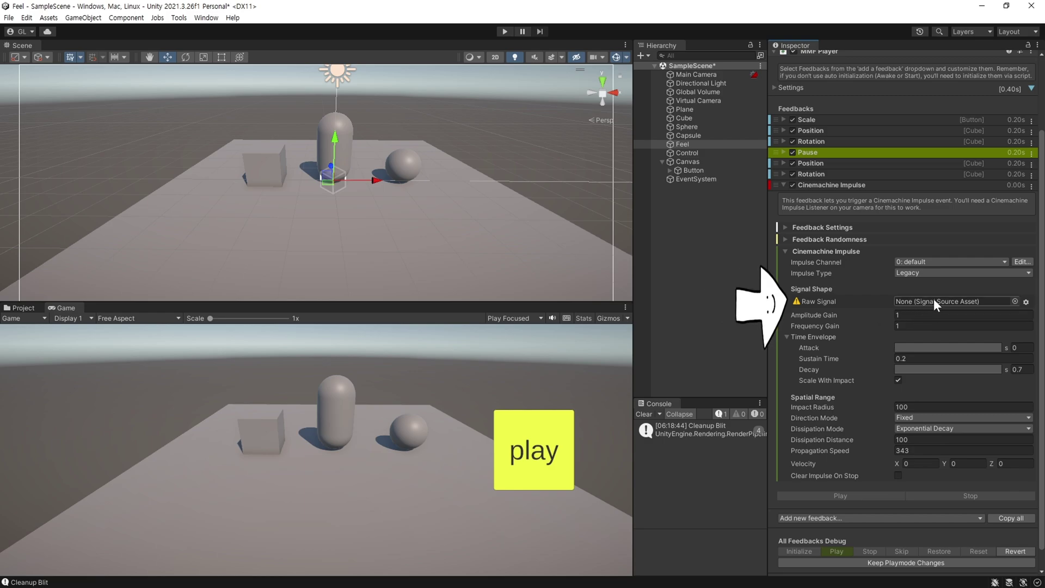
- Set its Raw Signal to 6D Shake, enter Play mode, and move it to the top
{"action": "left_click", "coordinate": [1014, 301]}
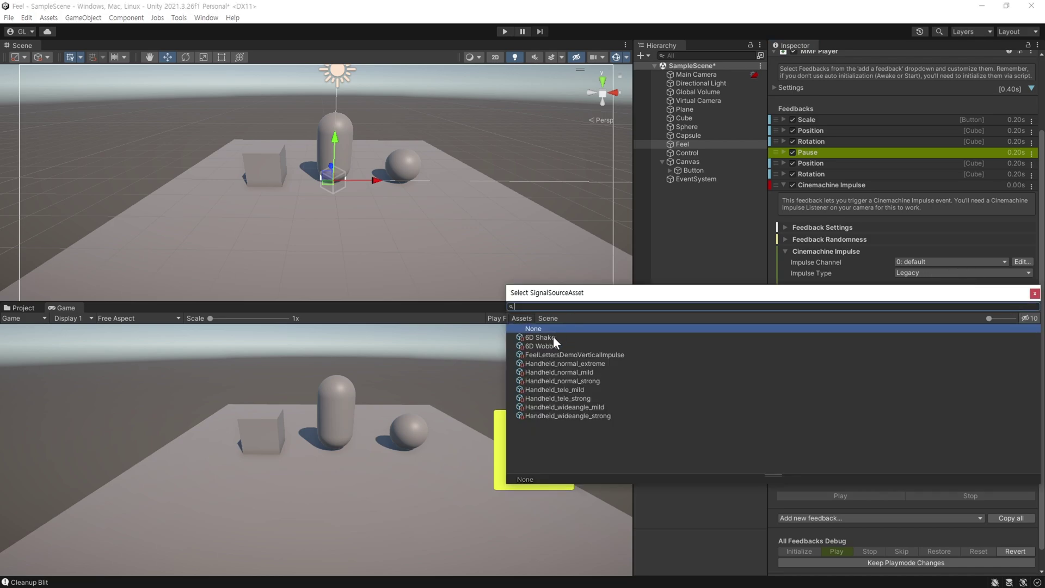
{"action": "left_click", "coordinate": [546, 338]}
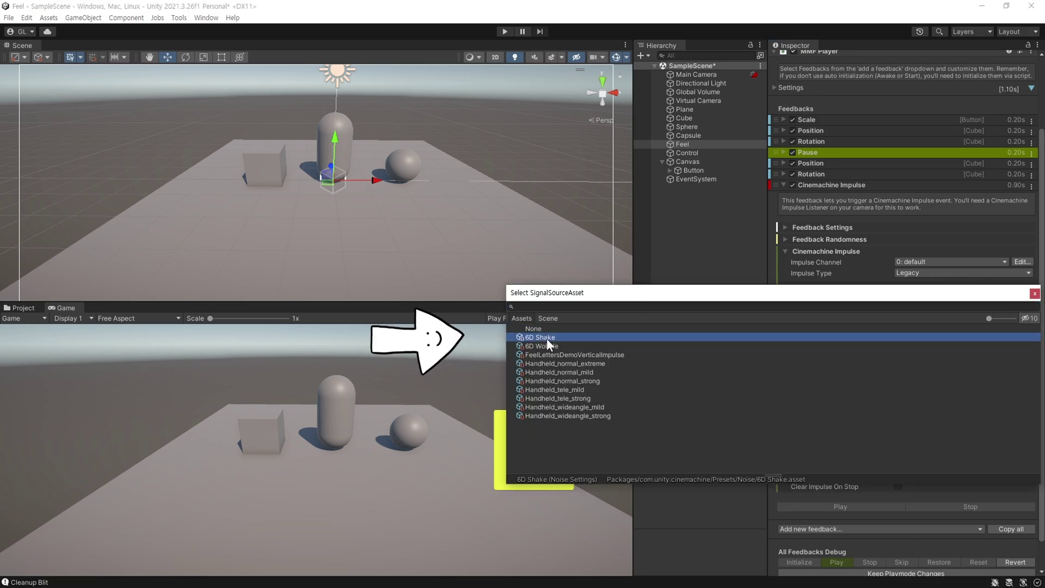
{"action": "double_click", "coordinate": [574, 338]}
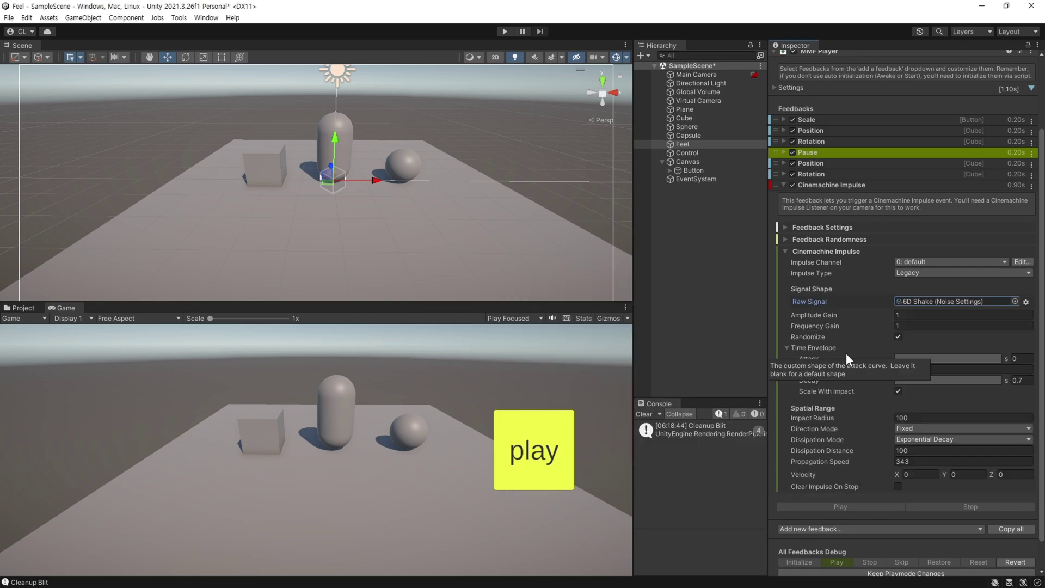
{"action": "key", "text": "ctrl+p"}
{"action": "left_click_drag", "start_coordinate": [776, 273], "coordinate": [780, 207]}
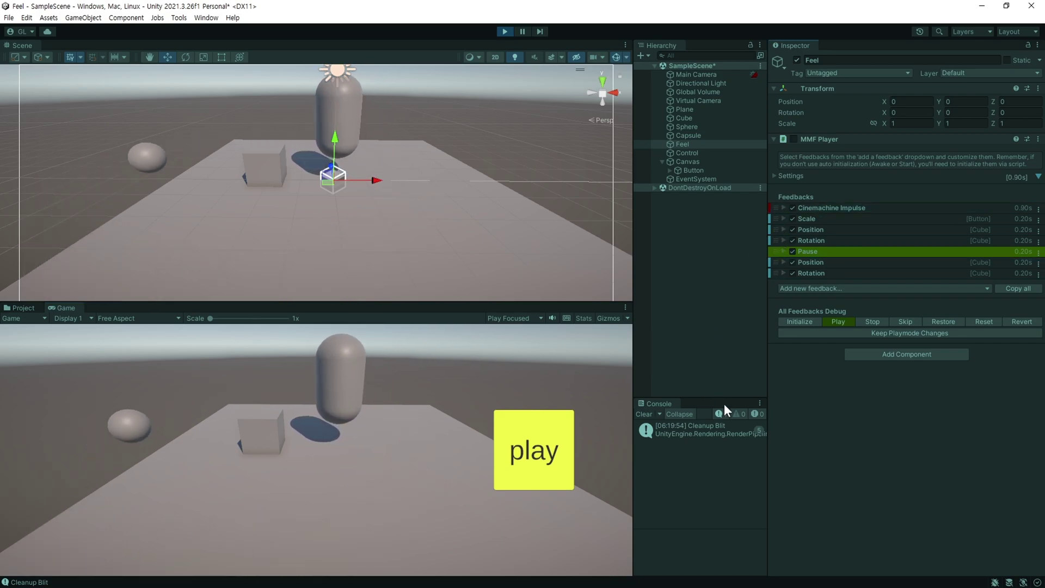
- Enable Keep Playmode Changes and press the play button twice to test the shake
{"action": "left_click", "coordinate": [824, 333]}
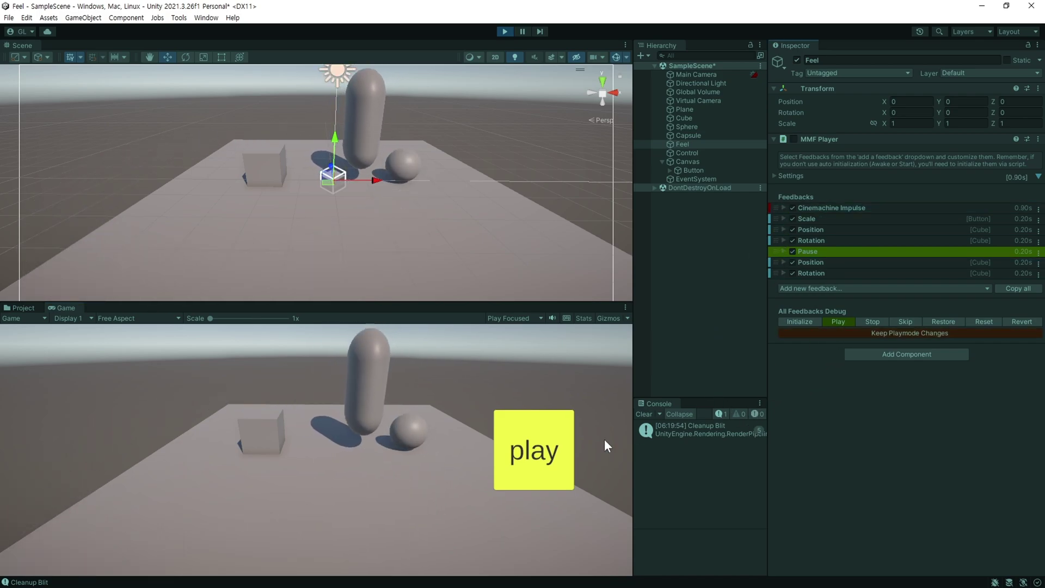
{"action": "left_click", "coordinate": [547, 452]}
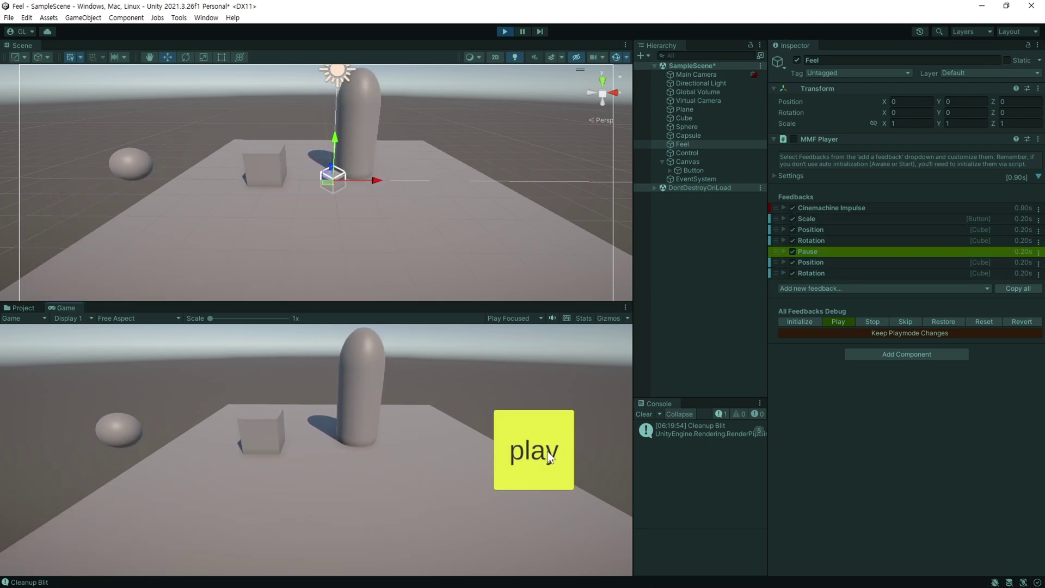
{"action": "left_click", "coordinate": [548, 453]}
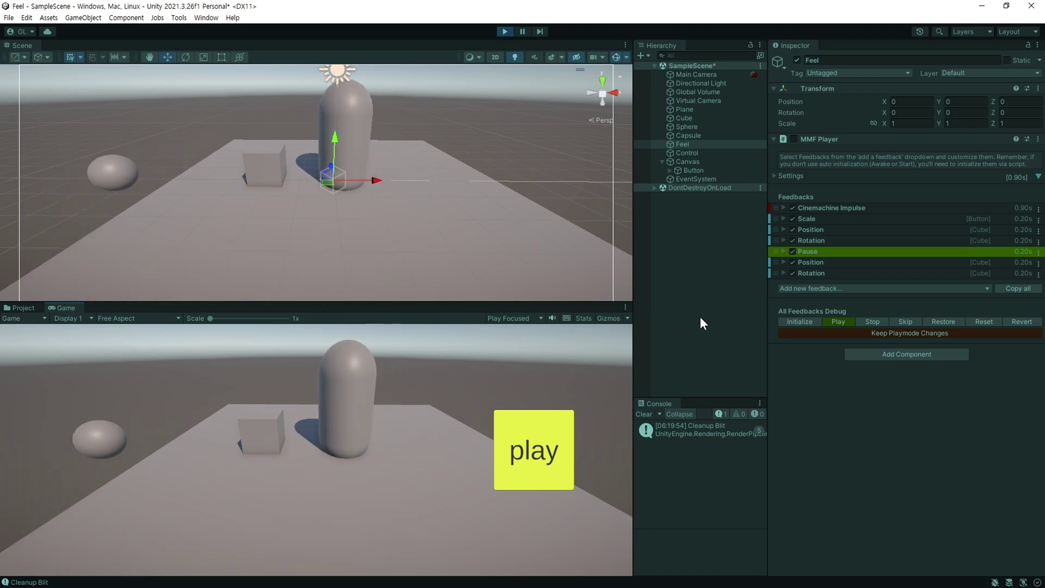
- Set Cinemachine Impulse velocity to 10, 10, 10 and decay to 0.5, testing the shake
{"action": "left_click", "coordinate": [783, 207]}
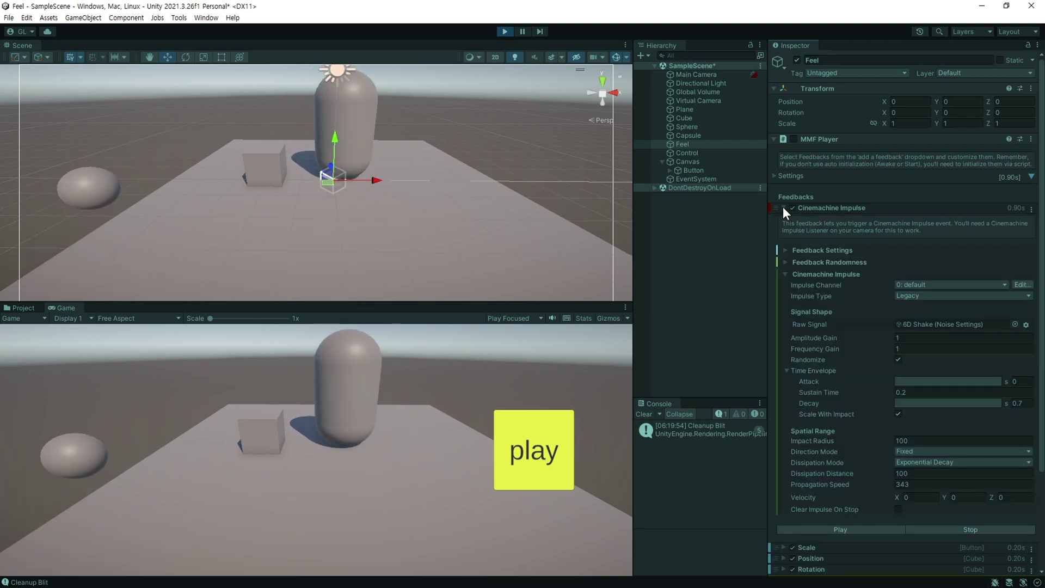
{"action": "scroll", "coordinate": [871, 375], "scroll_direction": "down", "scroll_amount": 3}
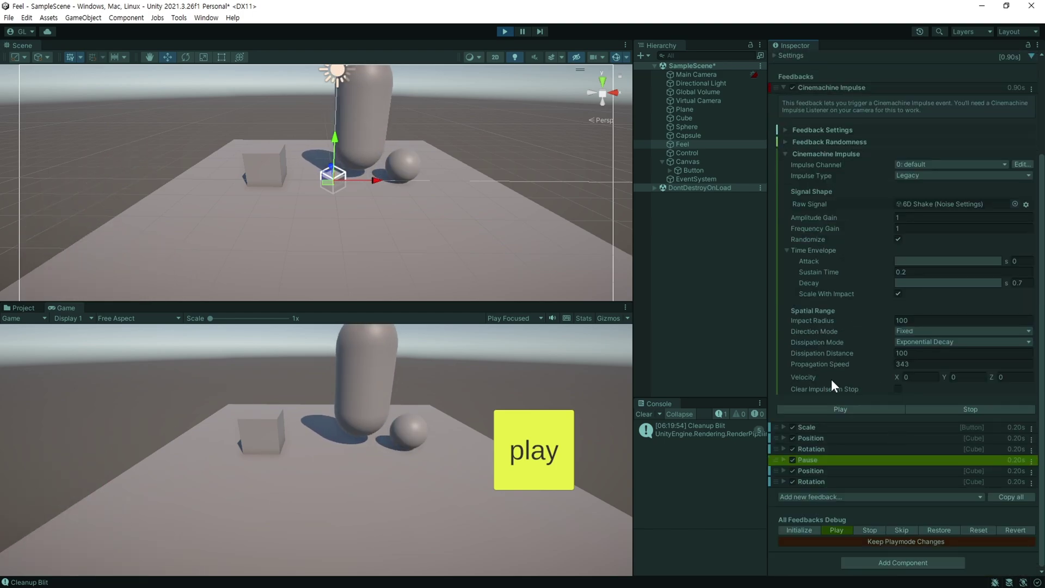
{"action": "left_click", "coordinate": [920, 376]}
{"action": "type", "text": "1"}
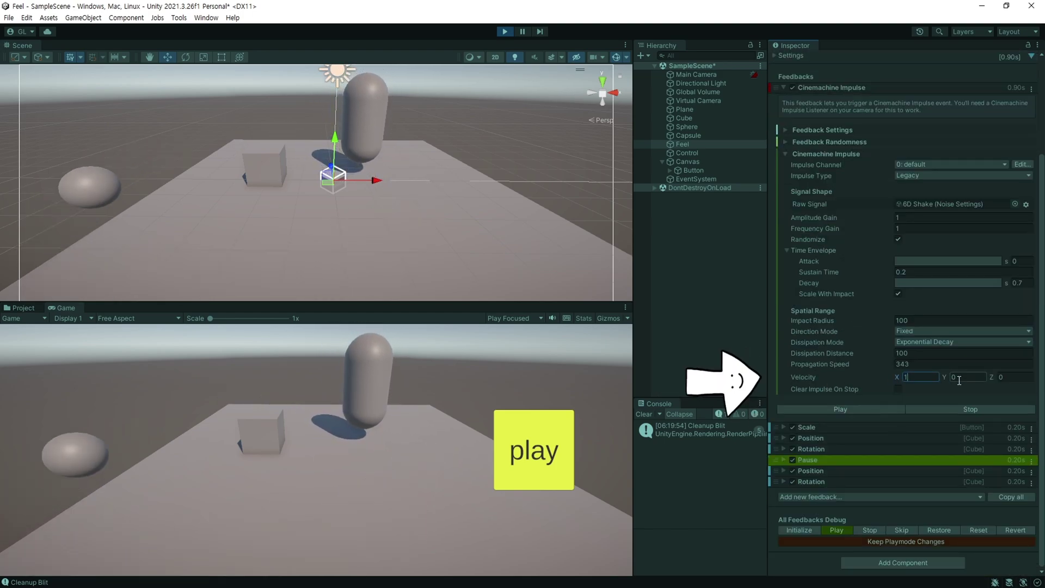
{"action": "type", "text": "0"}
{"action": "left_click", "coordinate": [958, 376]}
{"action": "type", "text": "100"}
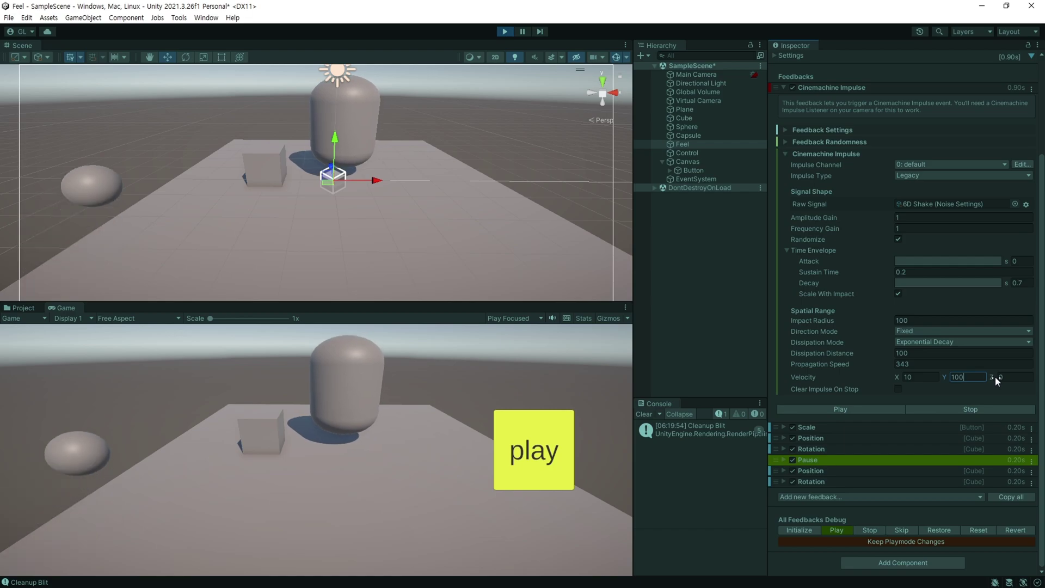
{"action": "key", "text": "BackSpace"}
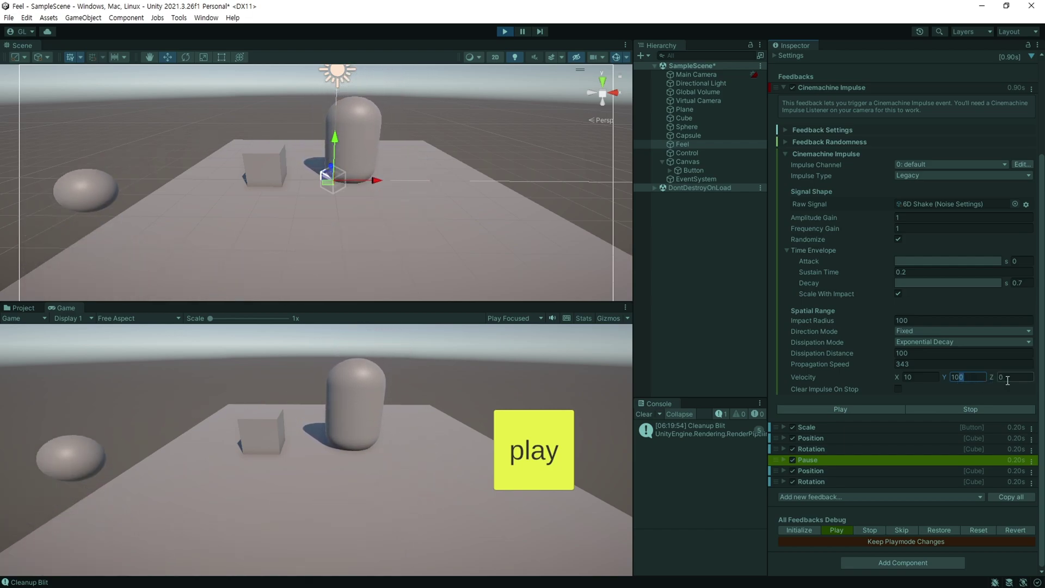
{"action": "left_click", "coordinate": [1013, 376]}
{"action": "type", "text": "10"}
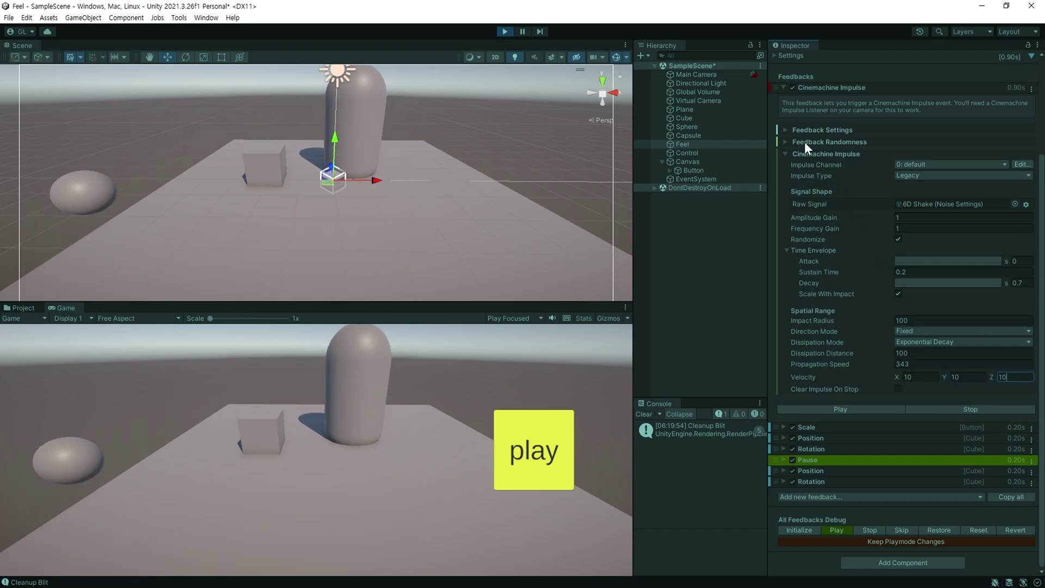
{"action": "left_click", "coordinate": [530, 453]}
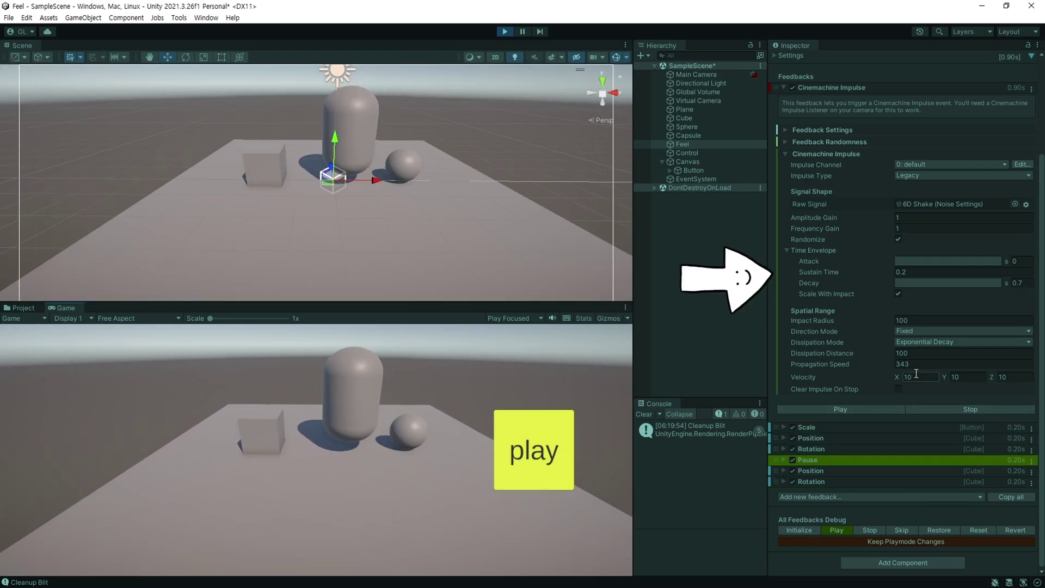
{"action": "left_click", "coordinate": [1026, 283]}
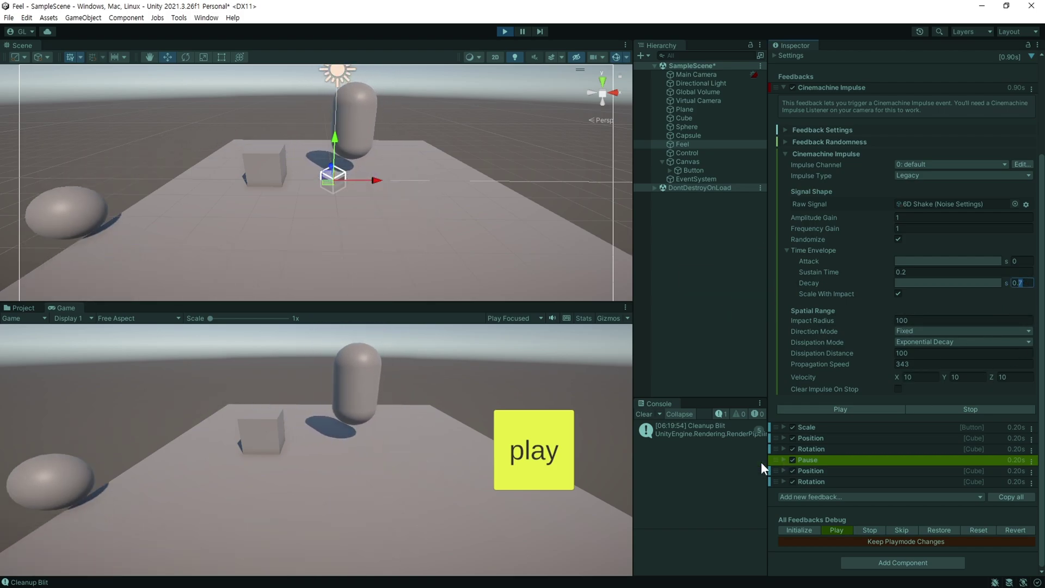
{"action": "type", "text": "0.5"}
{"action": "left_click", "coordinate": [538, 460]}
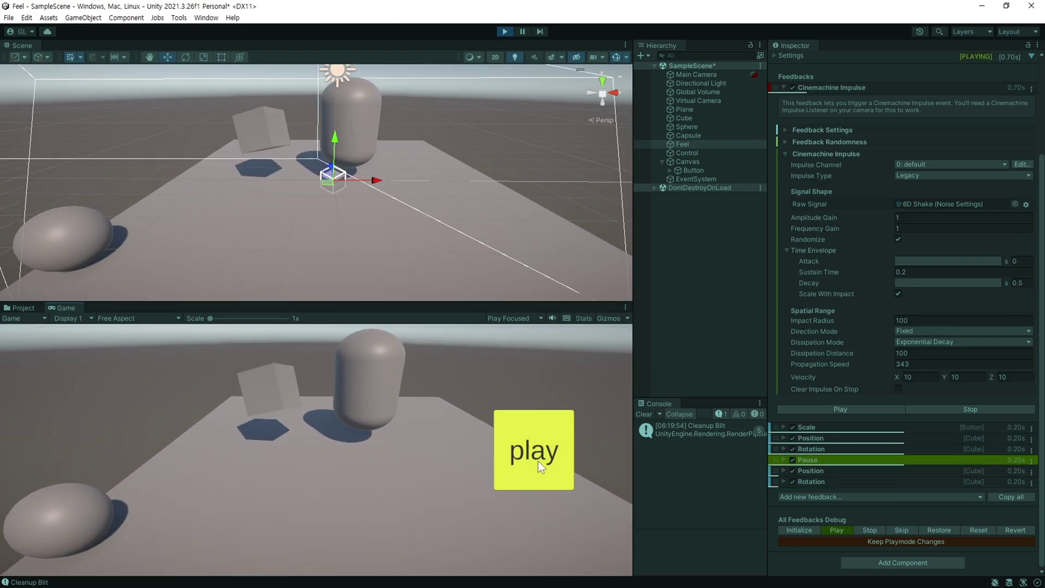
- Exit play mode and add an MMCinemachineZoom component to the Virtual Camera via 'mmci' search
{"action": "key", "text": "ctrl+p"}
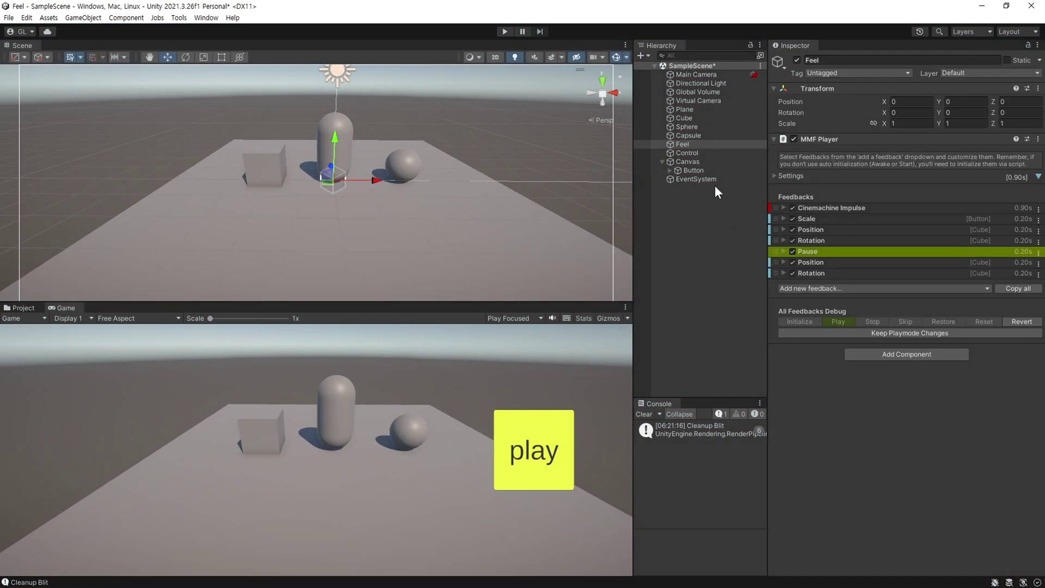
{"action": "left_click", "coordinate": [690, 100]}
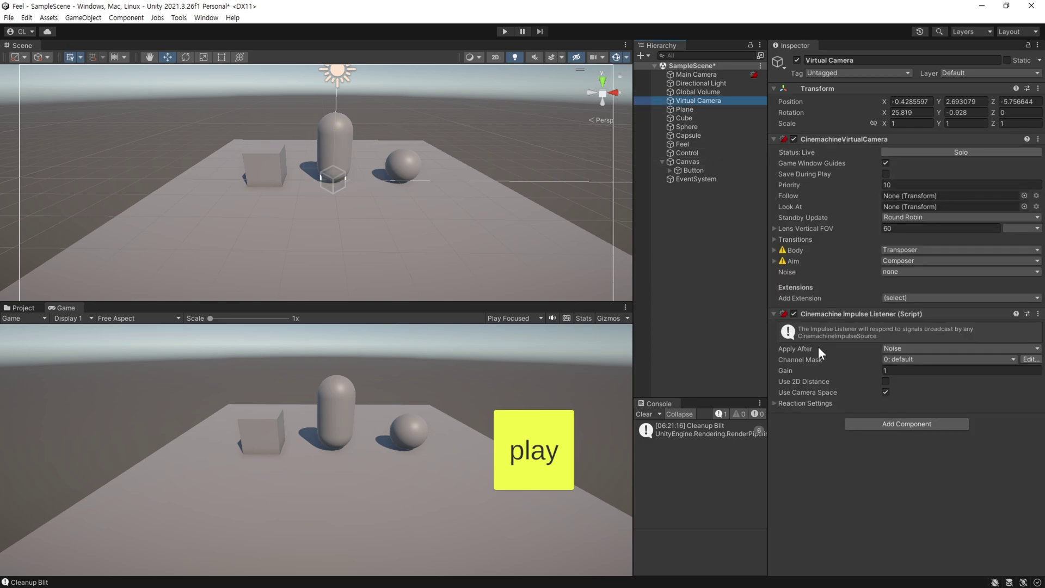
{"action": "left_click", "coordinate": [864, 422]}
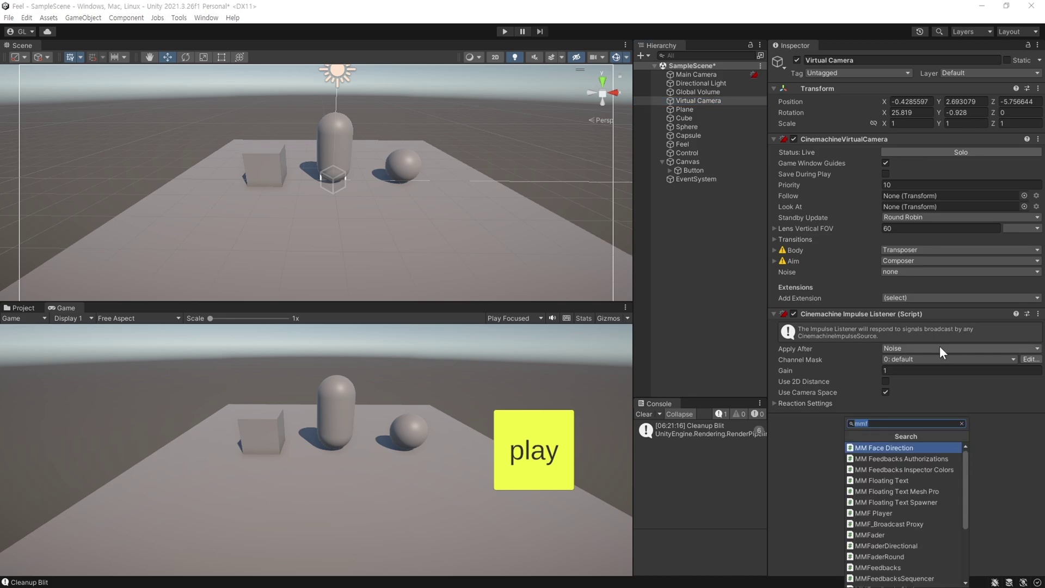
{"action": "type", "text": "mmci"}
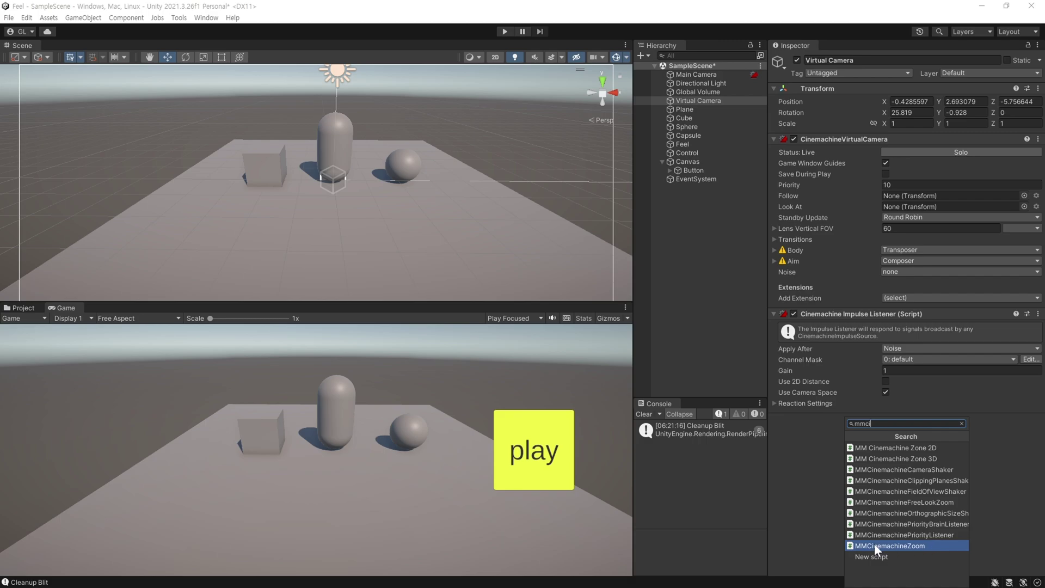
{"action": "left_click", "coordinate": [935, 546]}
{"action": "scroll", "coordinate": [838, 414], "scroll_direction": "down", "scroll_amount": 1}
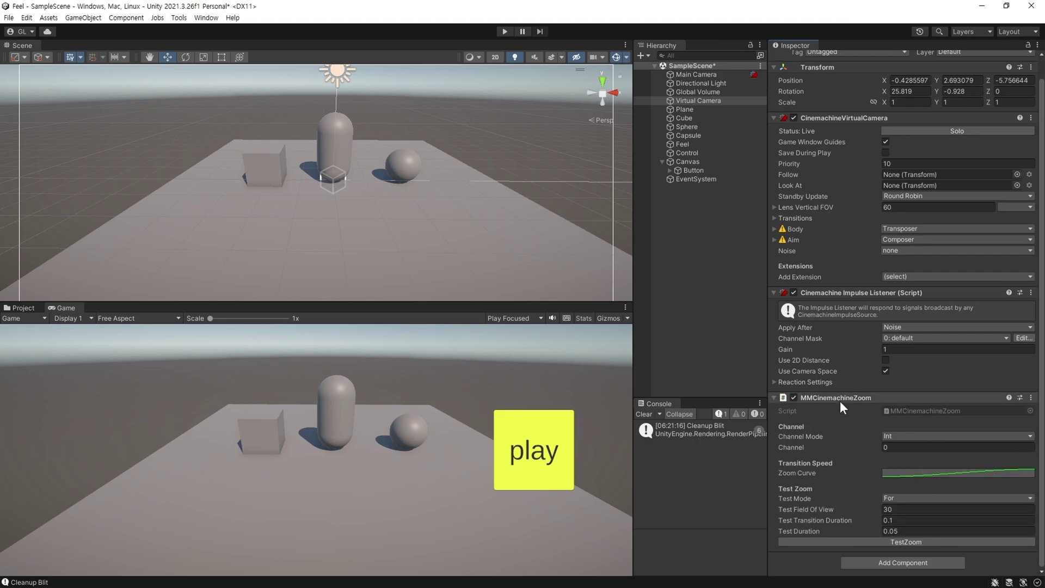
{"action": "left_click", "coordinate": [683, 145]}
{"action": "left_click", "coordinate": [815, 289]}
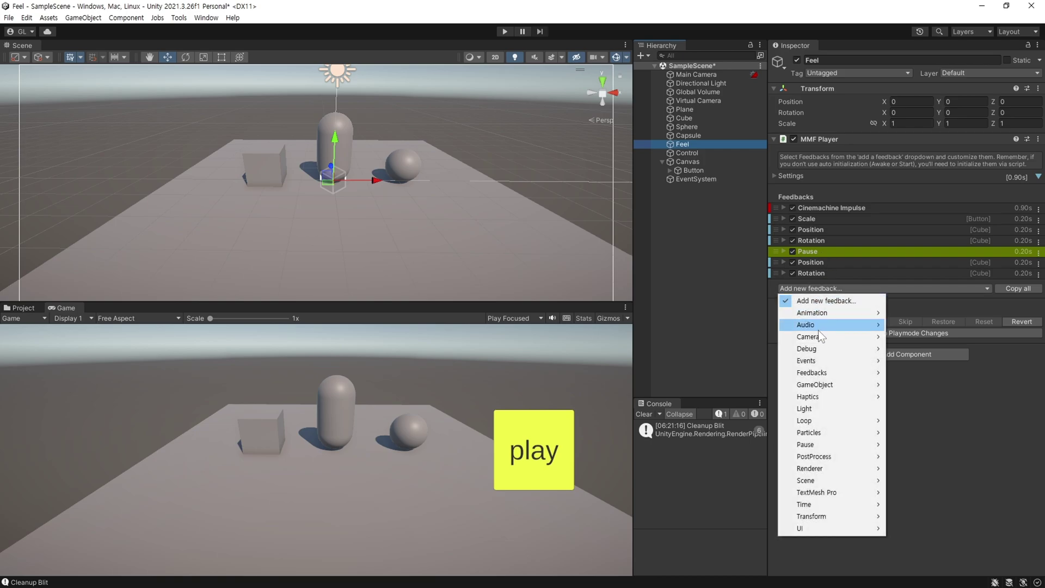
- Add a Camera > Camera Zoom feedback and move it second, under Cinemachine Impulse
{"action": "mouse_move", "coordinate": [818, 339]}
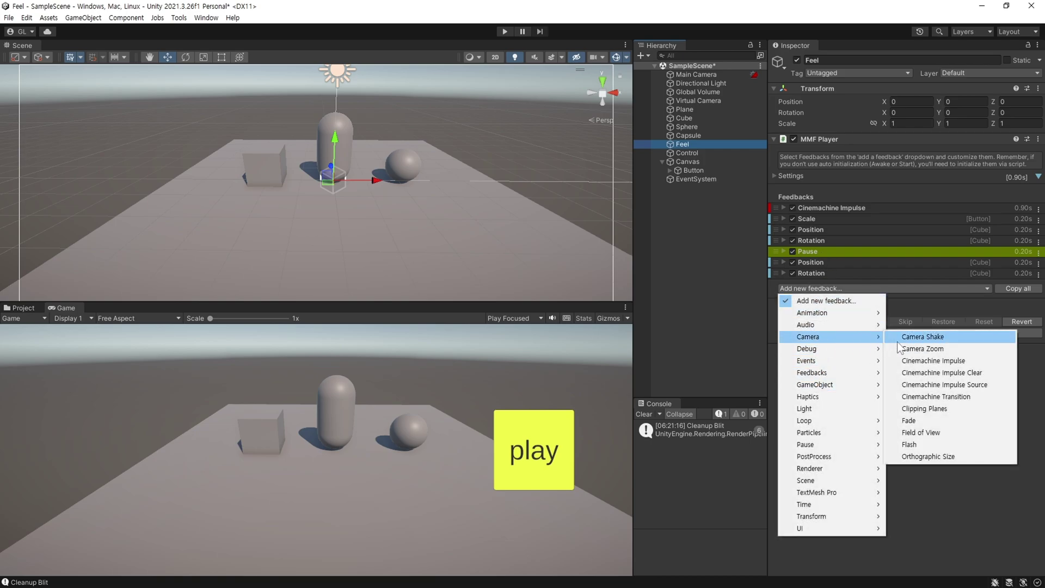
{"action": "left_click", "coordinate": [949, 348]}
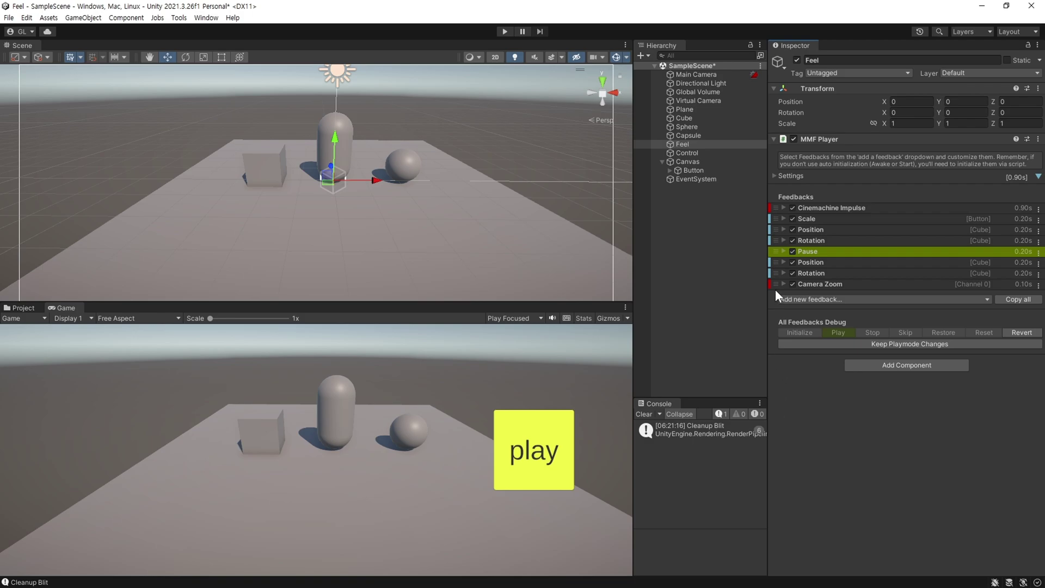
{"action": "left_click", "coordinate": [782, 284]}
{"action": "left_click", "coordinate": [782, 282]}
{"action": "left_click_drag", "start_coordinate": [773, 282], "coordinate": [773, 215]}
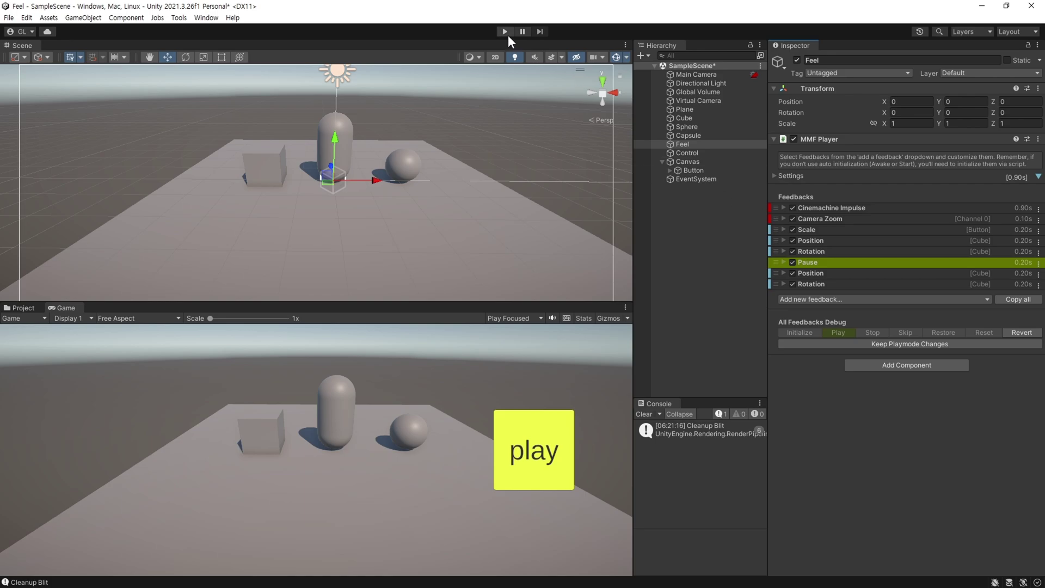
- Enter play mode, trigger the feedbacks, and set Camera Zoom's Zoom Duration to 0.5
{"action": "left_click", "coordinate": [505, 32]}
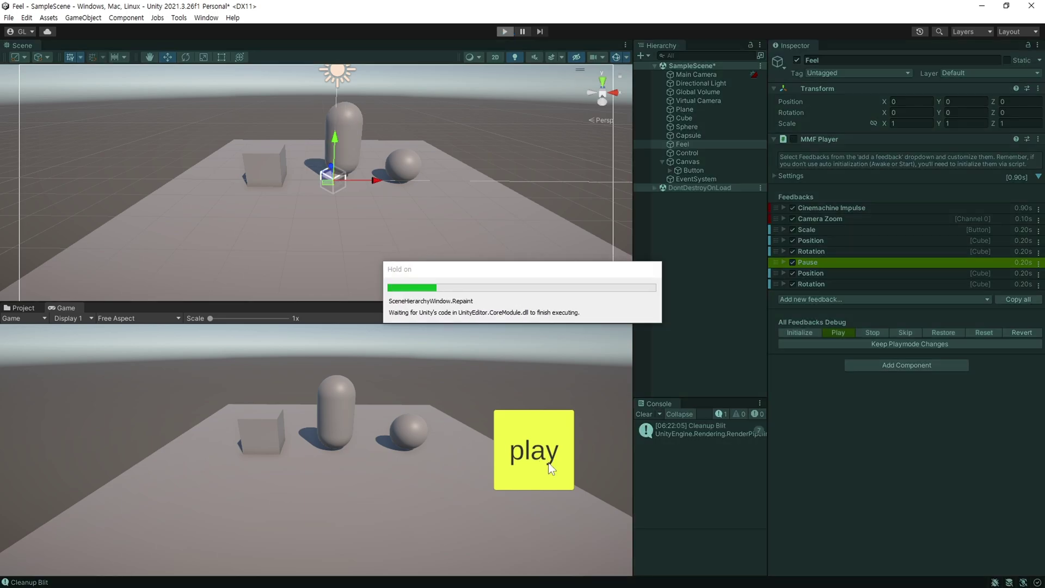
{"action": "left_click", "coordinate": [546, 466]}
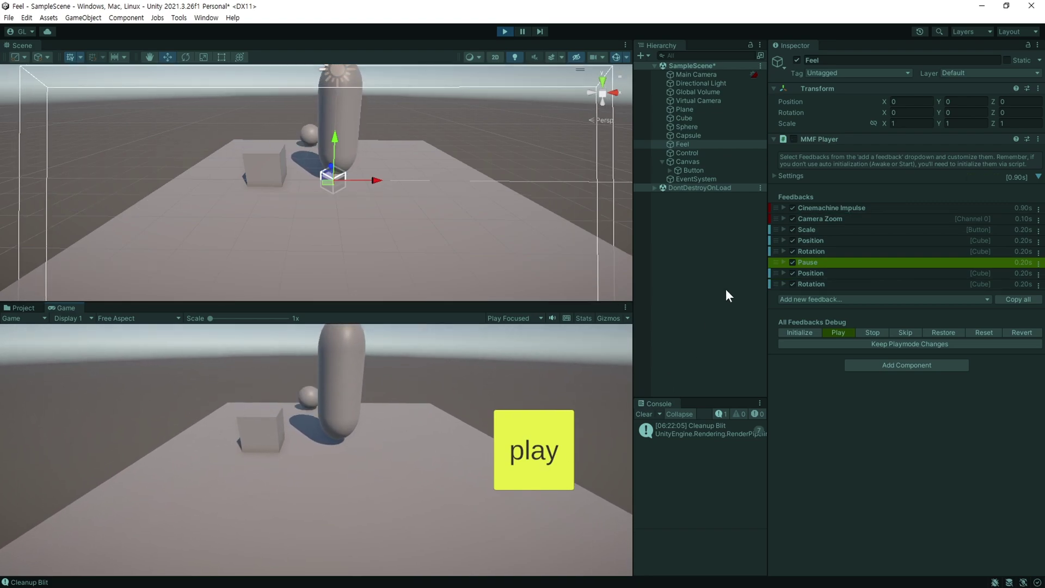
{"action": "left_click", "coordinate": [785, 218]}
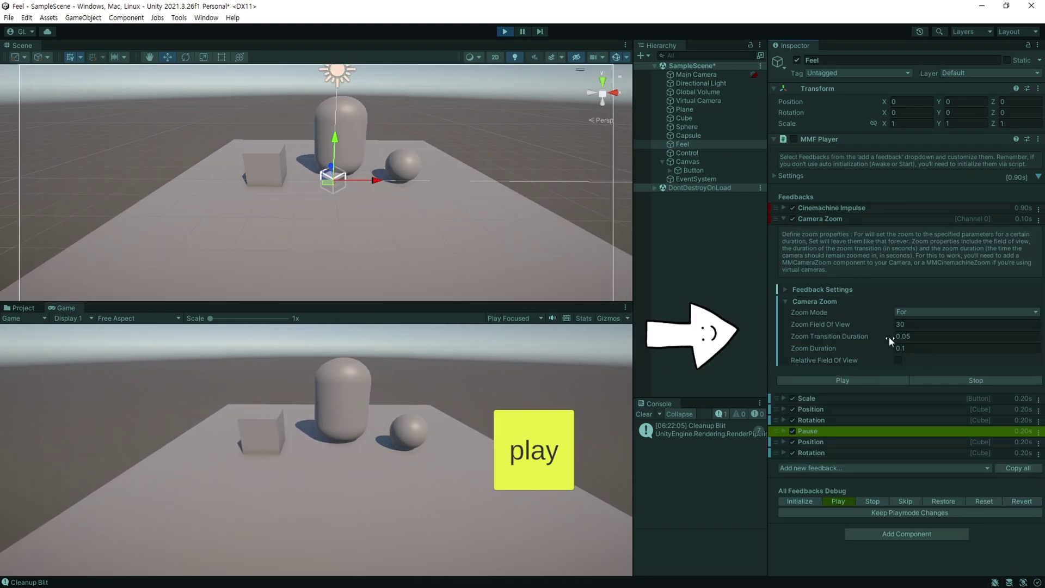
{"action": "left_click", "coordinate": [903, 347]}
{"action": "type", "text": "0.5"}
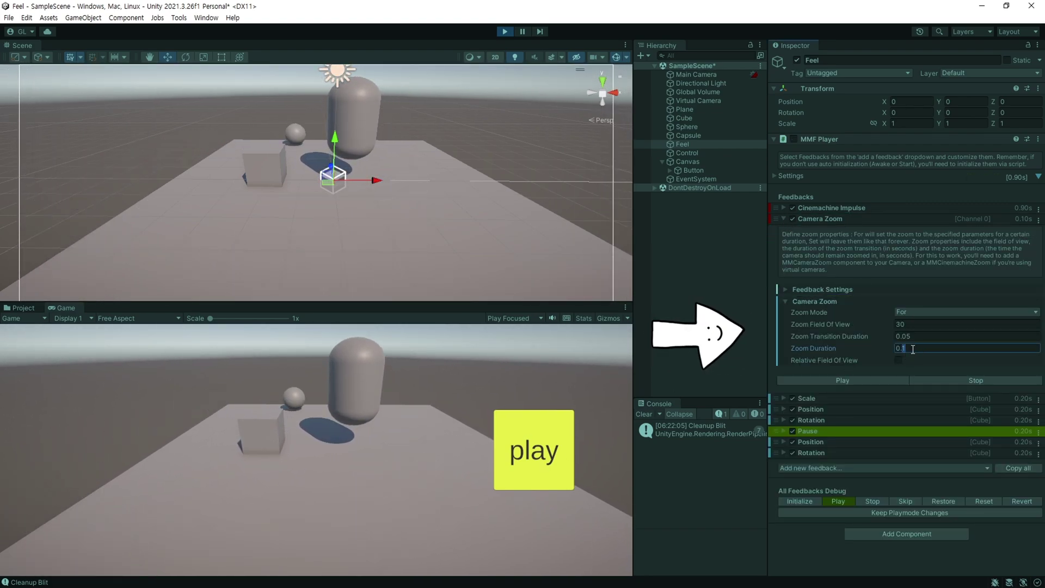
{"action": "left_click", "coordinate": [519, 448]}
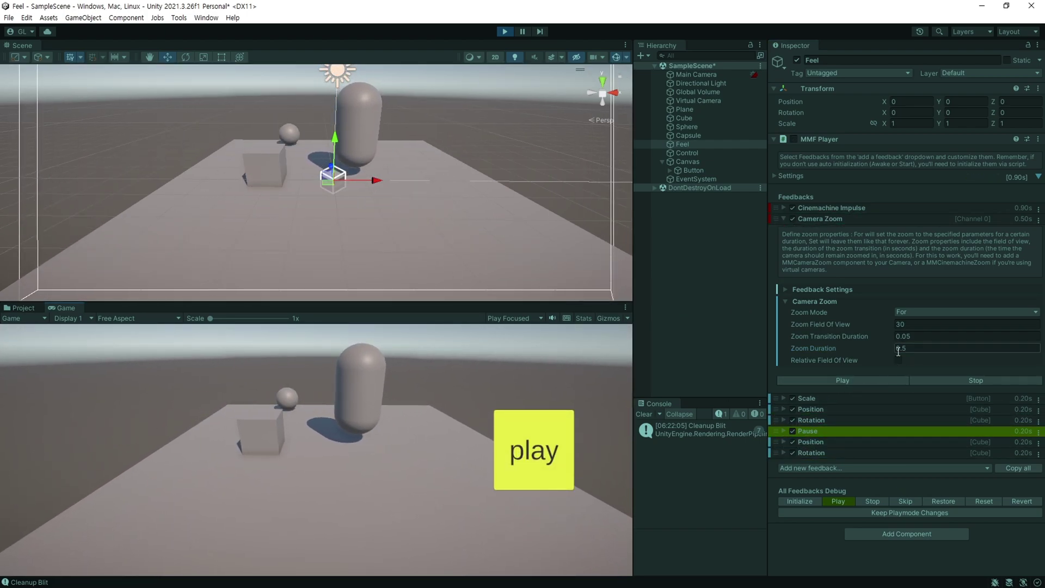
- Change Zoom Duration to 0.1 and Transition Duration to 0.5, then replay the feedbacks
{"action": "left_click", "coordinate": [902, 348]}
{"action": "type", "text": "0.1"}
{"action": "left_click", "coordinate": [909, 336]}
{"action": "type", "text": "0.5"}
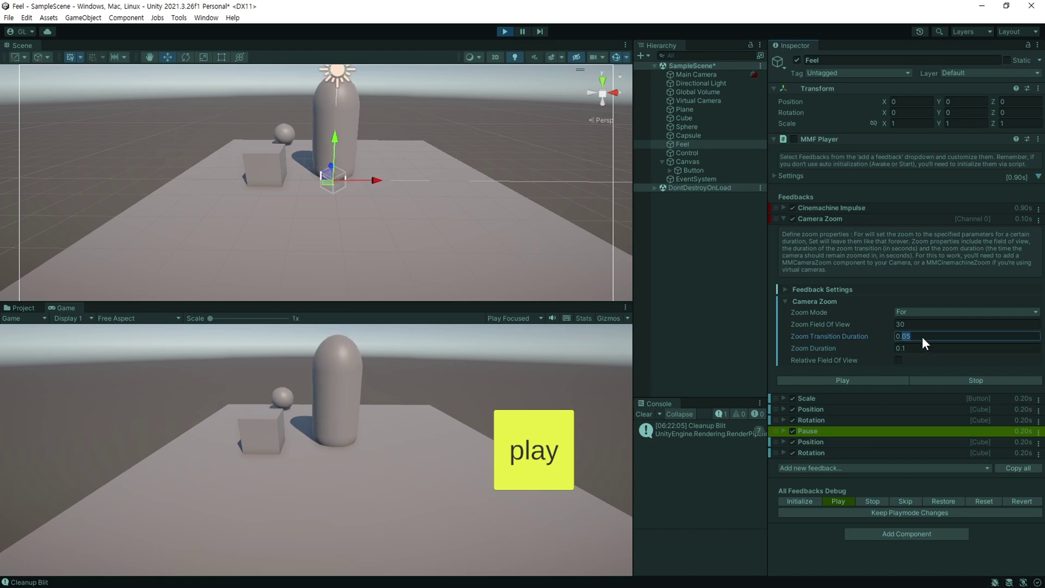
{"action": "left_click", "coordinate": [549, 452]}
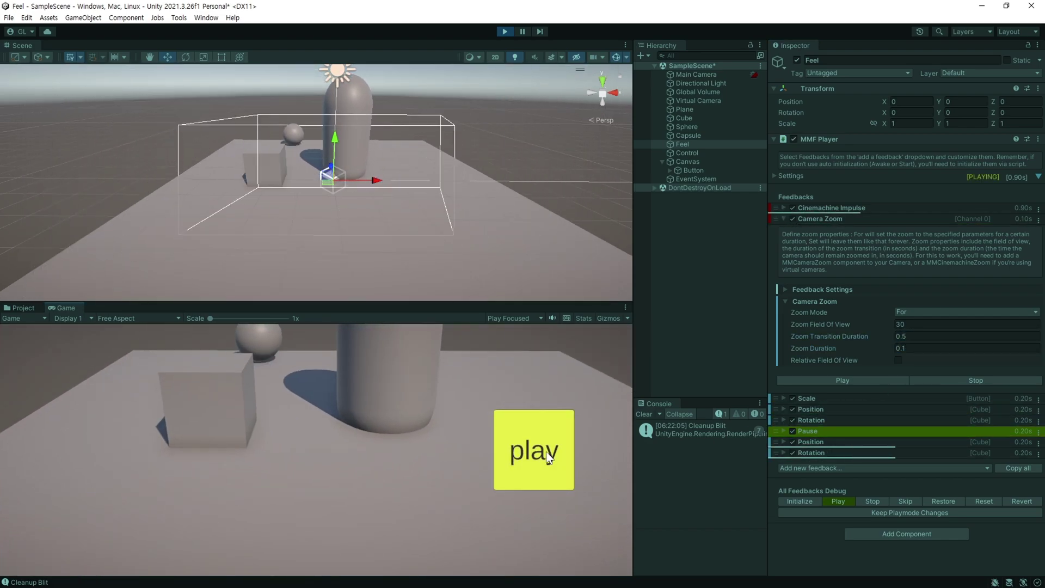
{"action": "left_click", "coordinate": [542, 461]}
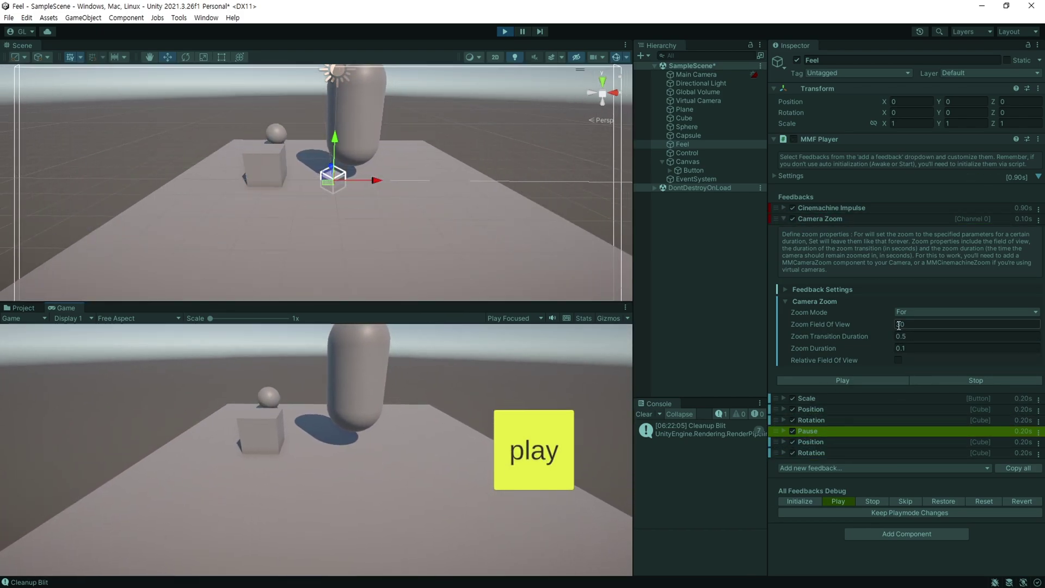
- Try a Zoom Field Of View of 40, then settle on 10, replaying each
{"action": "left_click", "coordinate": [899, 325]}
{"action": "type", "text": "40"}
{"action": "left_click", "coordinate": [548, 449]}
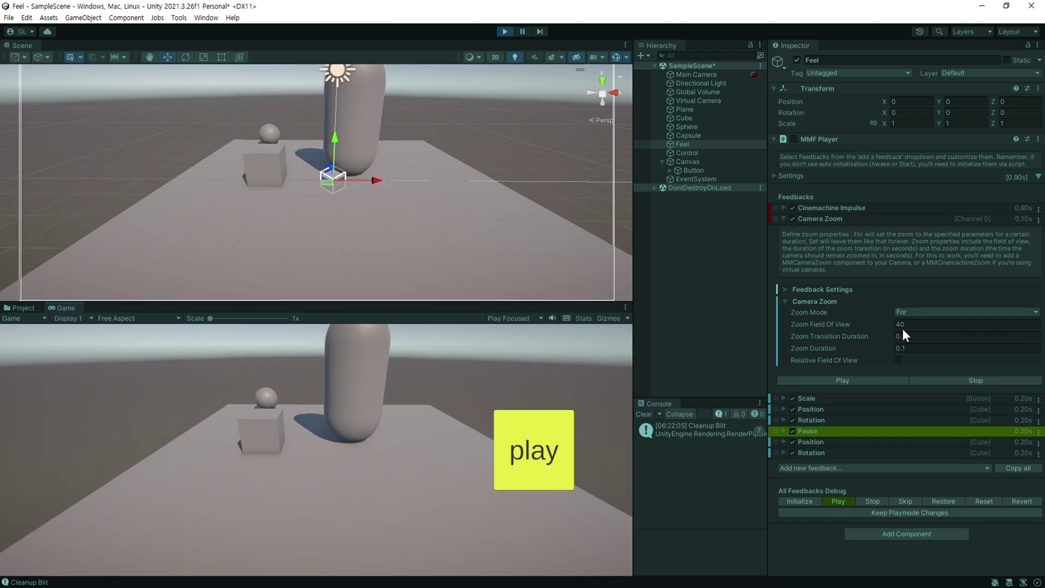
{"action": "left_click", "coordinate": [902, 325]}
{"action": "type", "text": "10"}
{"action": "left_click", "coordinate": [547, 458]}
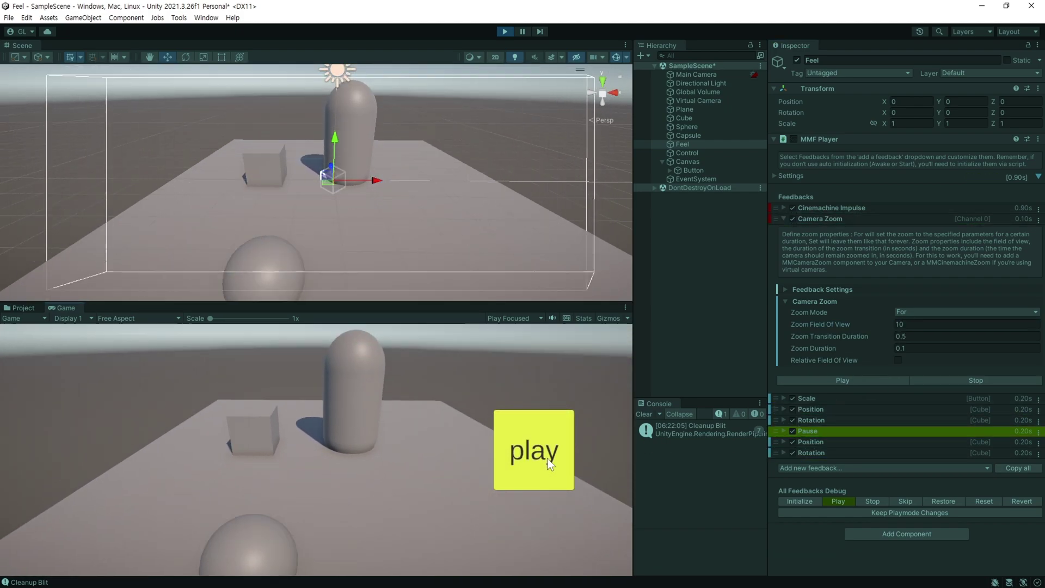
{"action": "left_click", "coordinate": [547, 458]}
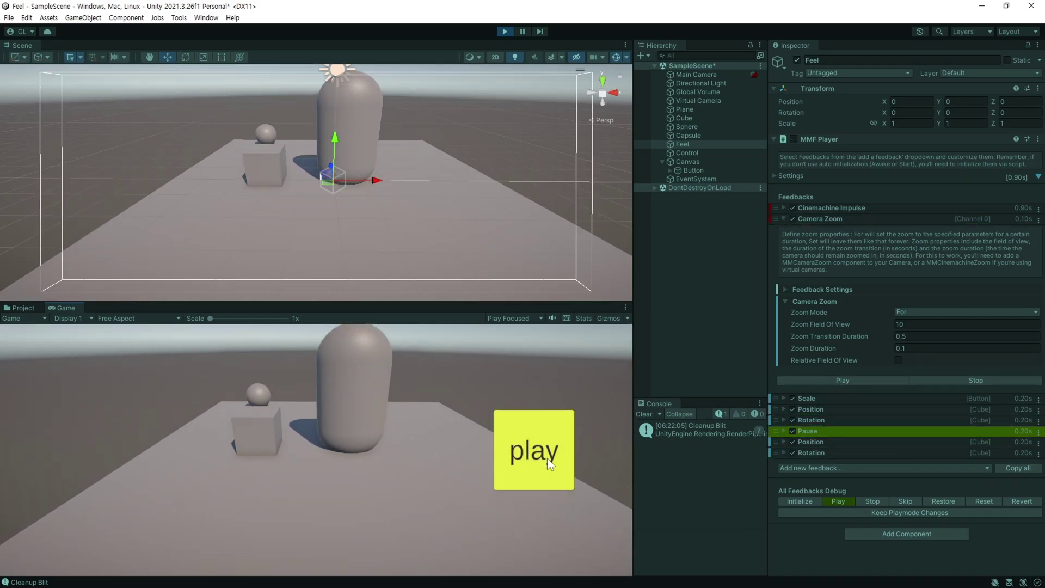
- Exit play mode and create an empty object named Vol with its transform reset to the origin
{"action": "key", "text": "ctrl+p"}
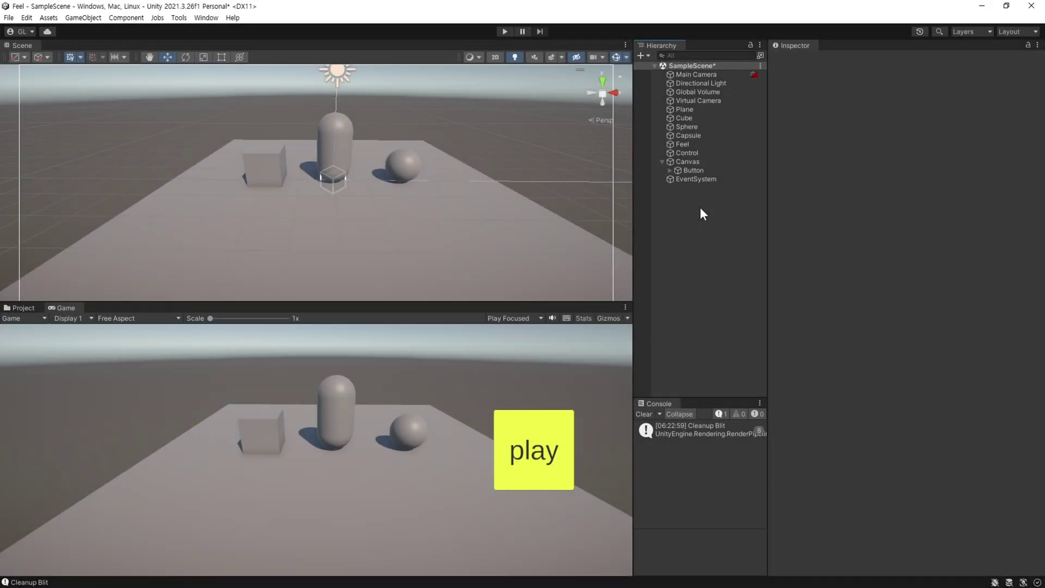
{"action": "right_click", "coordinate": [698, 188]}
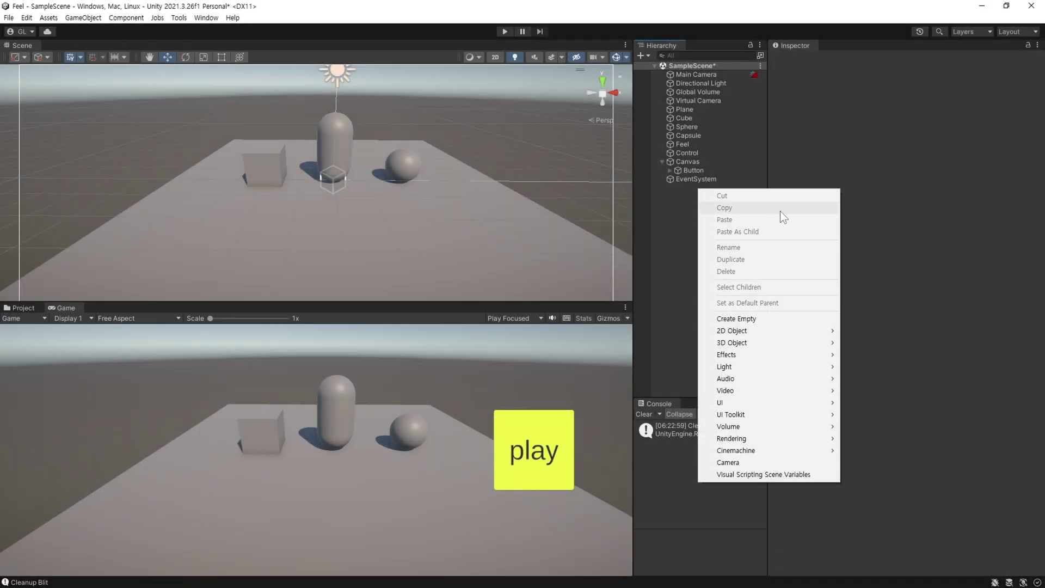
{"action": "left_click", "coordinate": [746, 318]}
{"action": "type", "text": "Vol"}
{"action": "key", "text": "Return"}
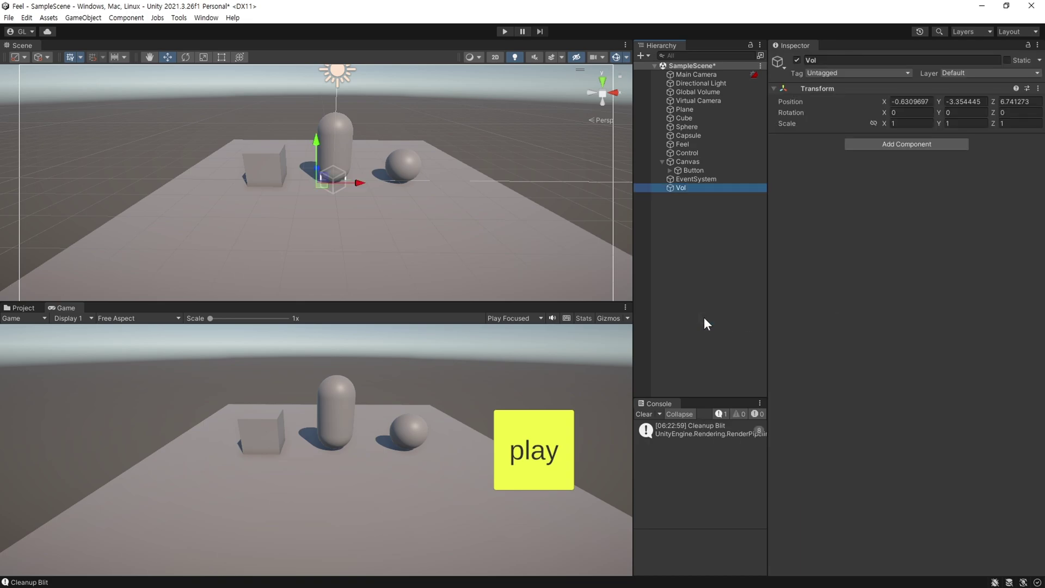
{"action": "left_click", "coordinate": [1037, 89]}
{"action": "left_click", "coordinate": [961, 100]}
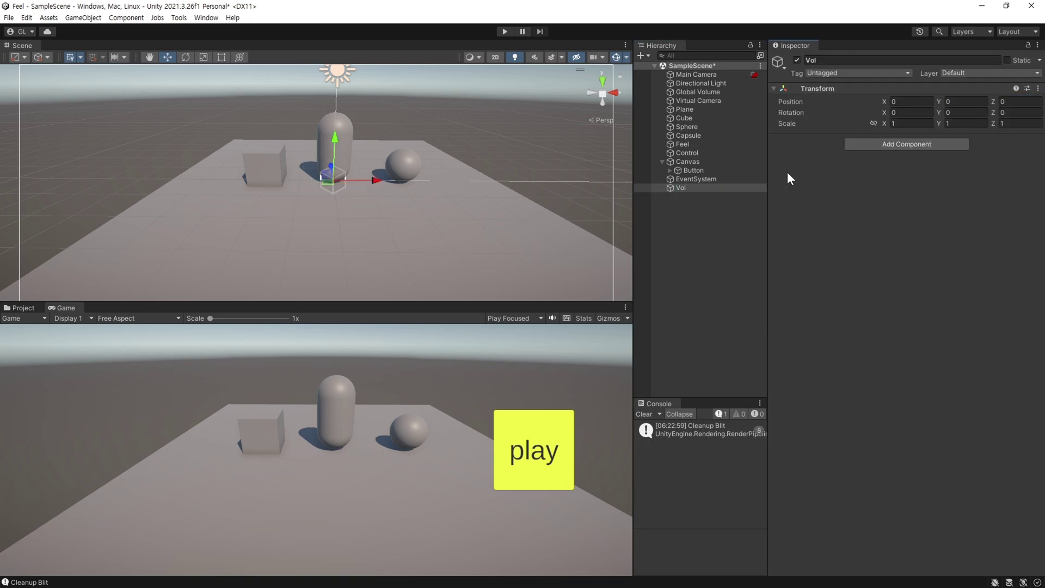
- Add an MMLensDistortionShaker_URP component to Vol, found by searching 'len'
{"action": "left_click", "coordinate": [873, 143]}
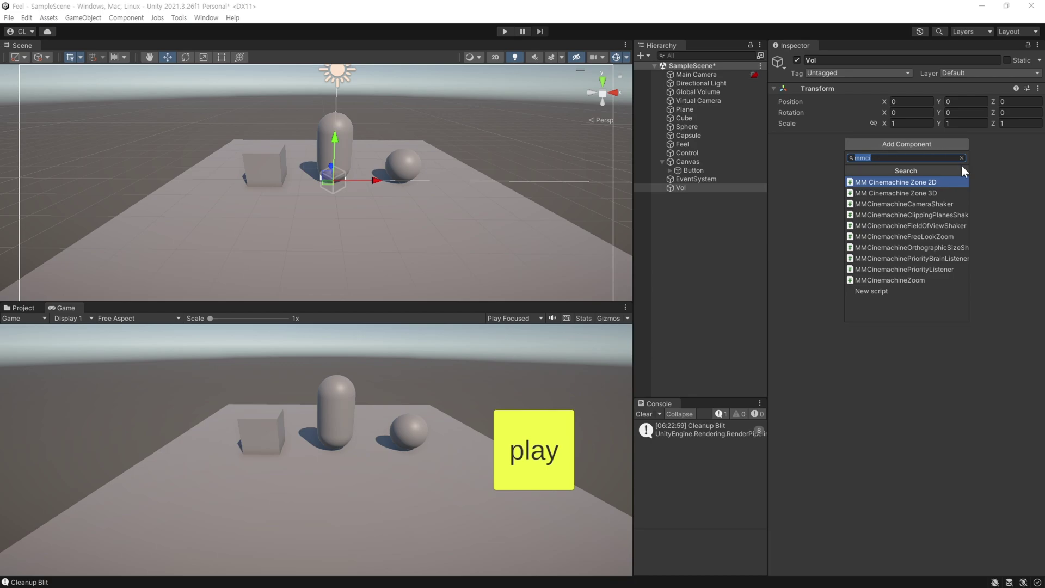
{"action": "type", "text": "len"}
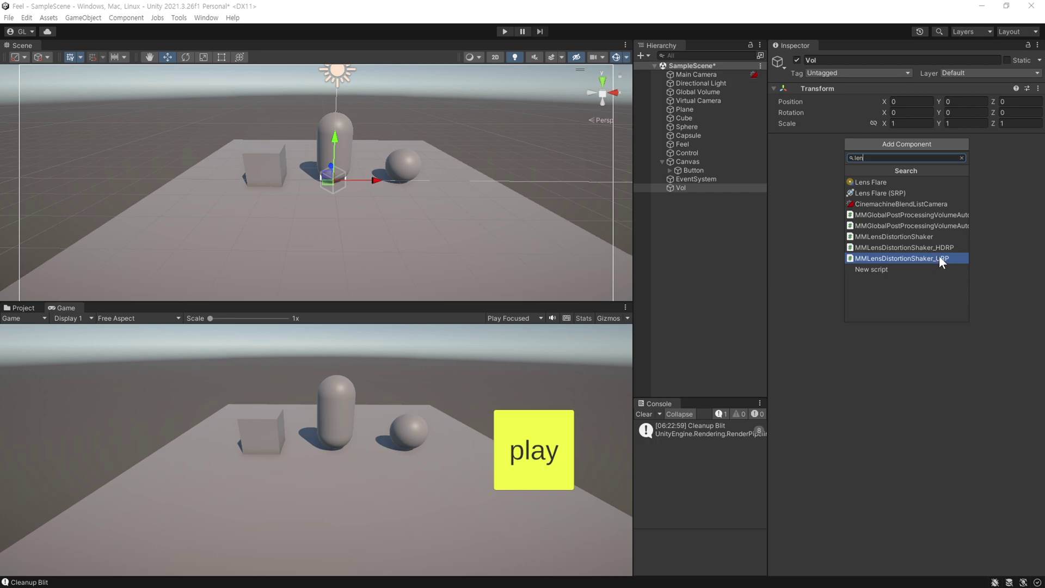
{"action": "left_click", "coordinate": [938, 258]}
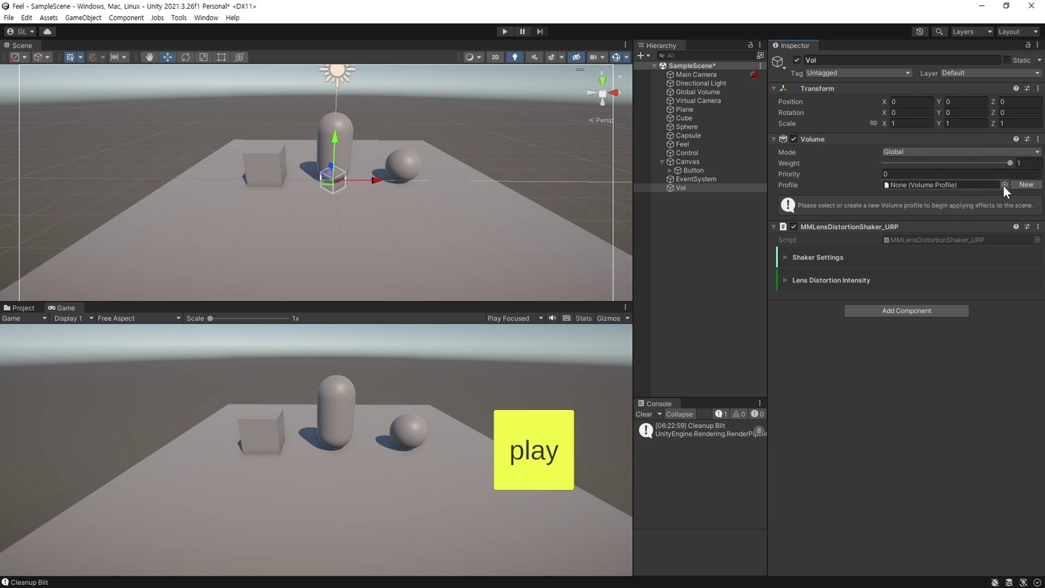
- Create a new volume profile for Vol and add a Post-processing > Lens Distortion override
{"action": "left_click", "coordinate": [1018, 185]}
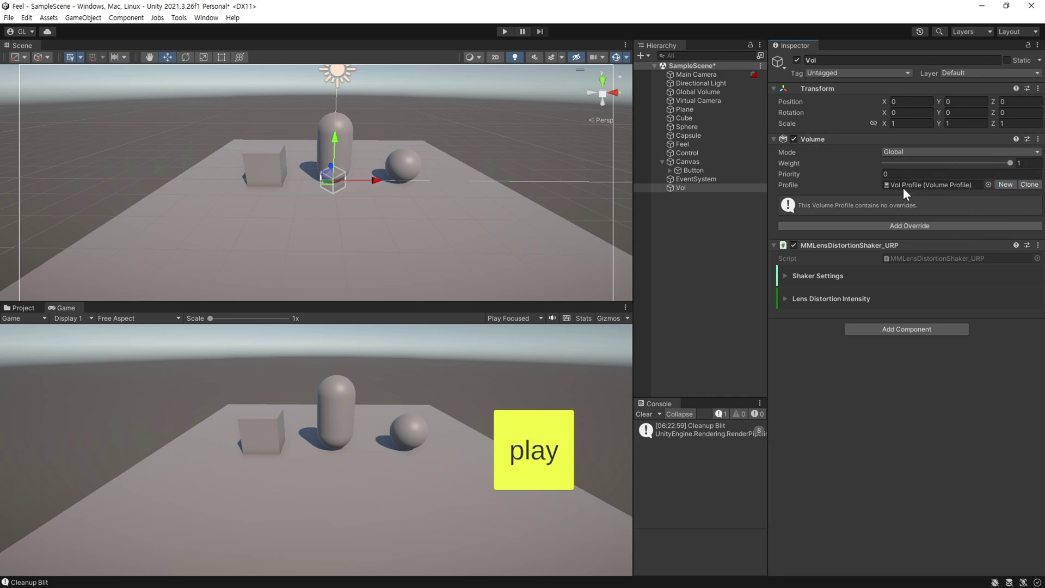
{"action": "left_click", "coordinate": [833, 229]}
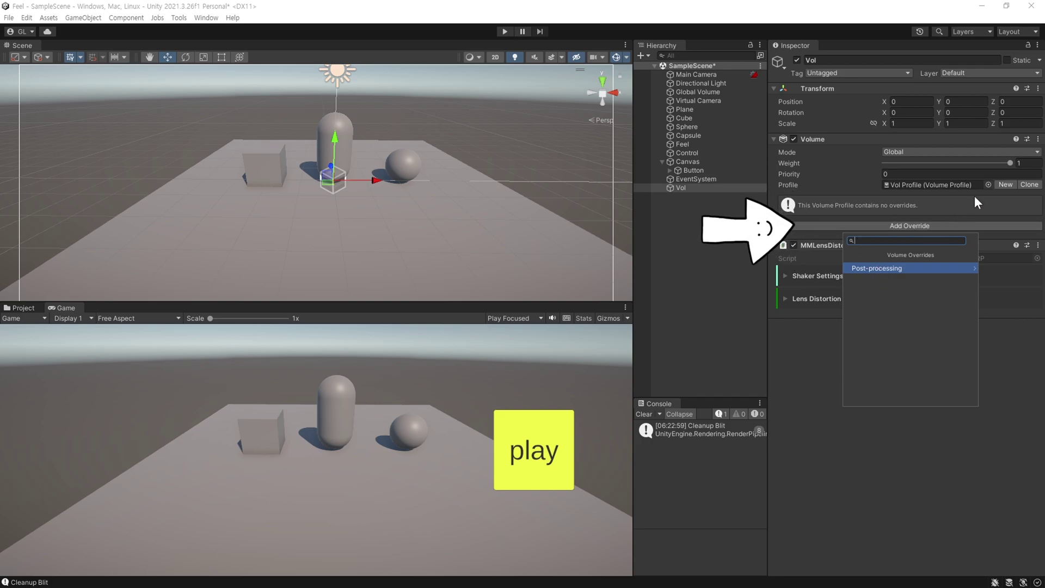
{"action": "left_click", "coordinate": [874, 267]}
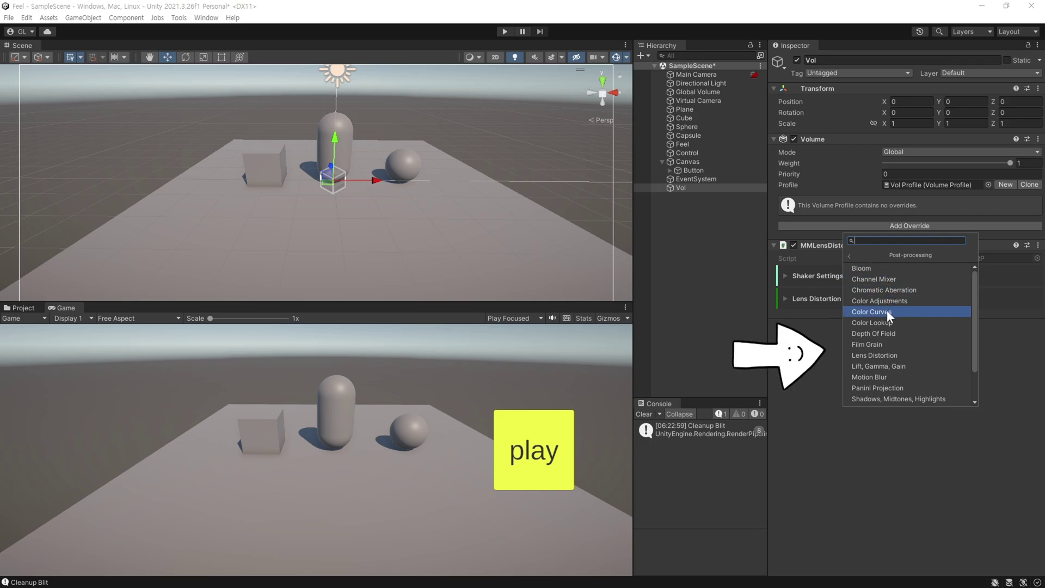
{"action": "left_click", "coordinate": [913, 353]}
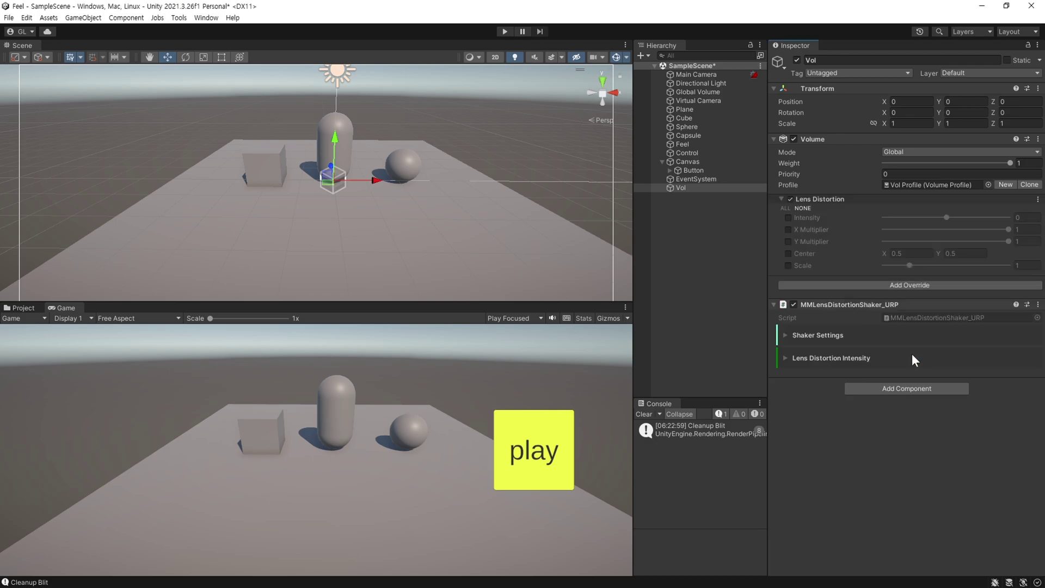
- Enable the Intensity, X Multiplier, Y Multiplier, Center and Scale overrides
{"action": "left_click", "coordinate": [788, 218]}
{"action": "left_click", "coordinate": [788, 229]}
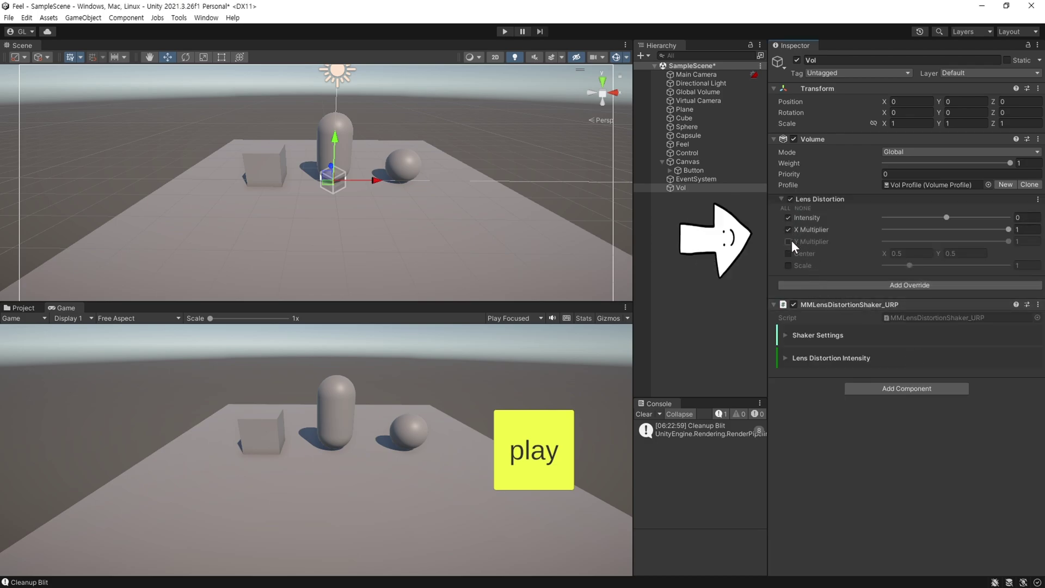
{"action": "left_click", "coordinate": [788, 241]}
{"action": "left_click", "coordinate": [788, 253]}
{"action": "left_click", "coordinate": [788, 265]}
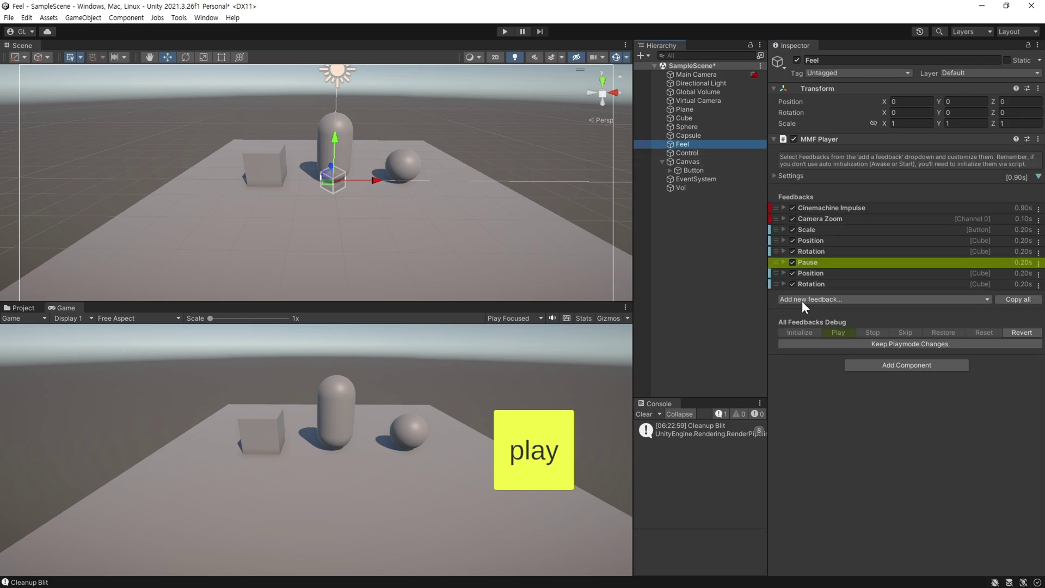
- Add a PostProcess > Lens Distortion URP feedback to the MMF Player
{"action": "left_click", "coordinate": [801, 300]}
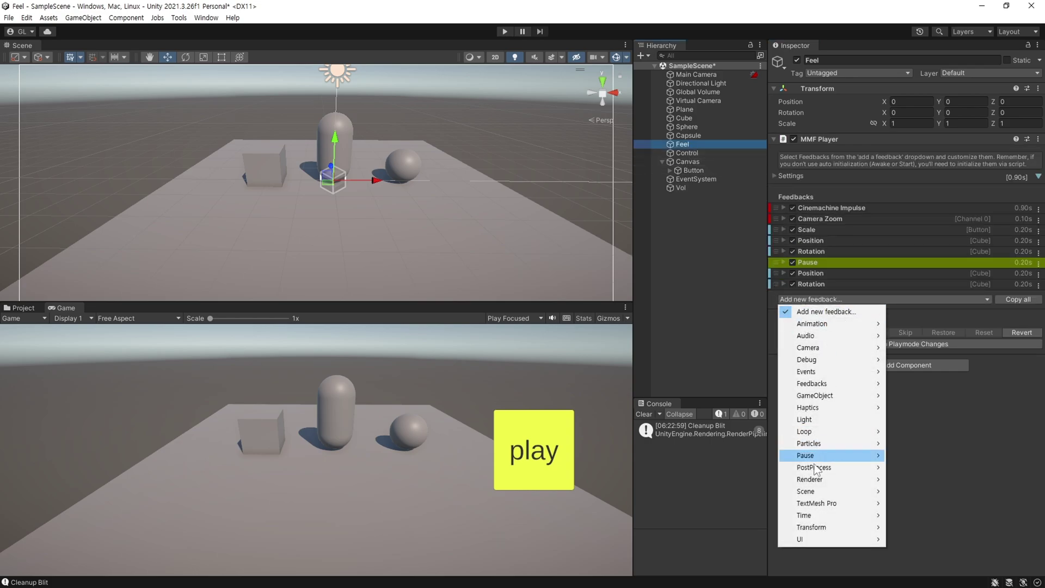
{"action": "mouse_move", "coordinate": [814, 468]}
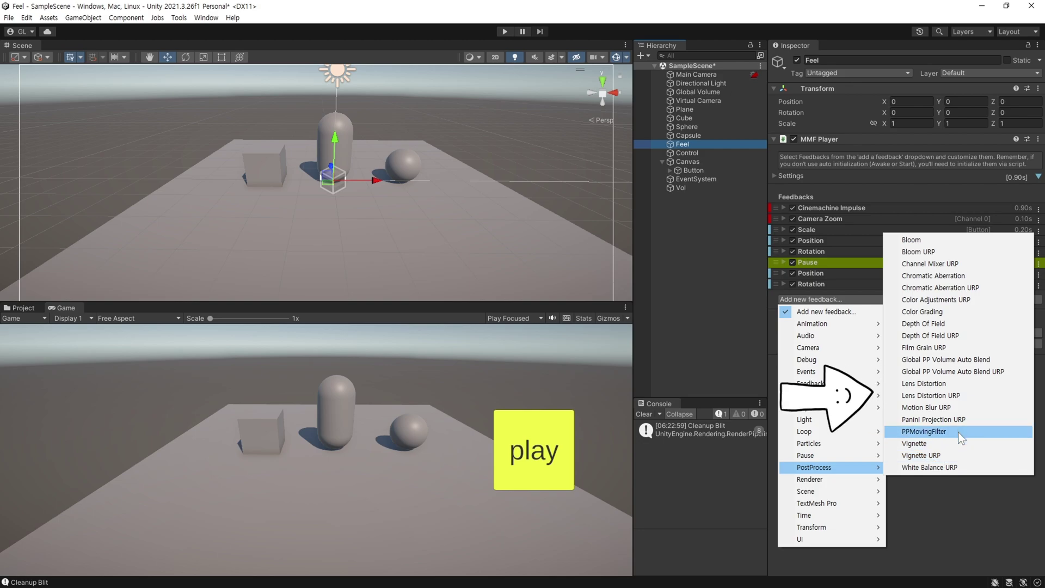
{"action": "left_click", "coordinate": [978, 394]}
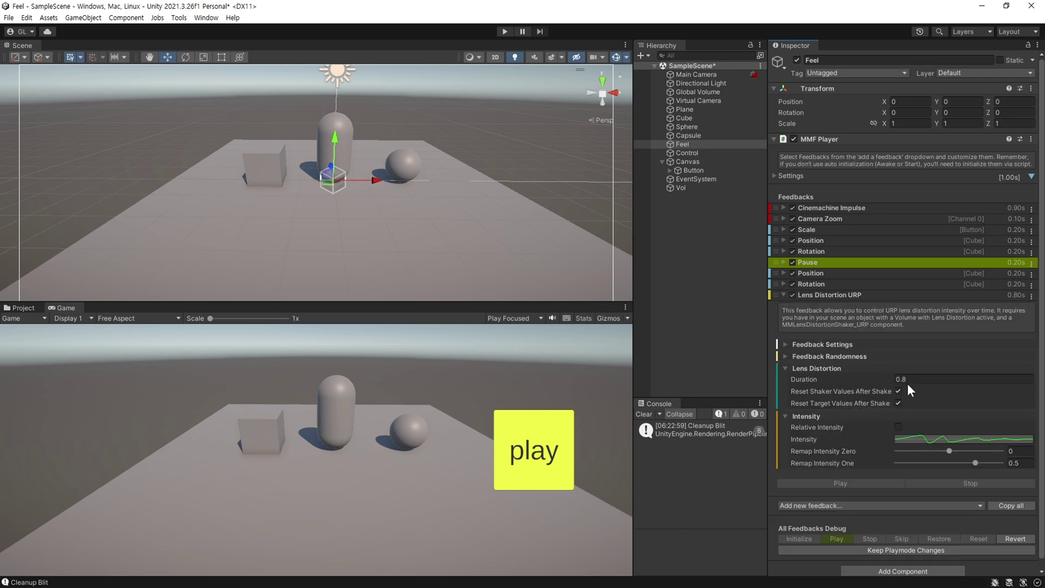
- Enter play mode, trigger the sequence and the lens distortion feedback on its own, then edit its duration
{"action": "left_click", "coordinate": [504, 32]}
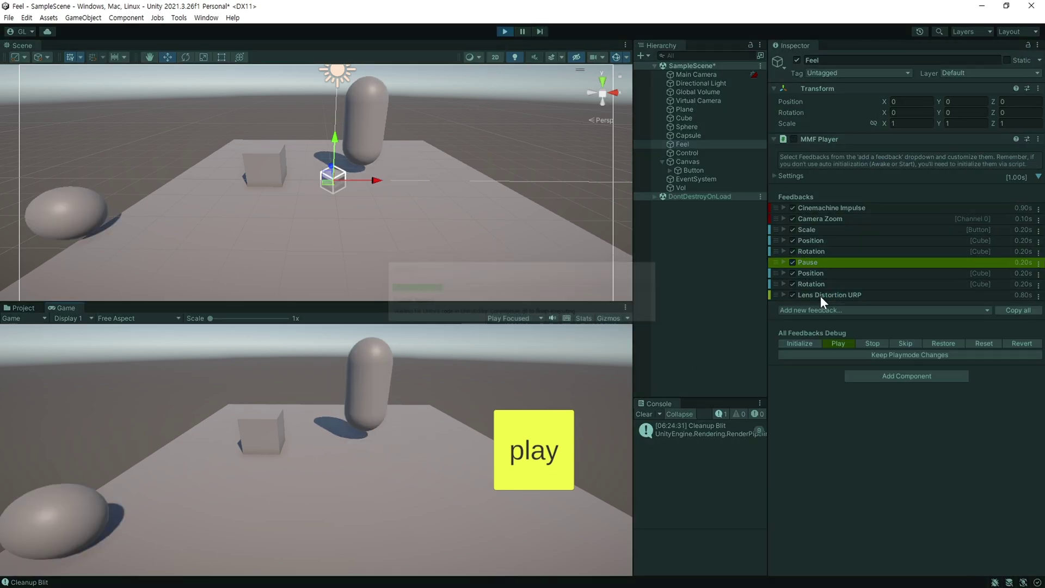
{"action": "left_click", "coordinate": [845, 483]}
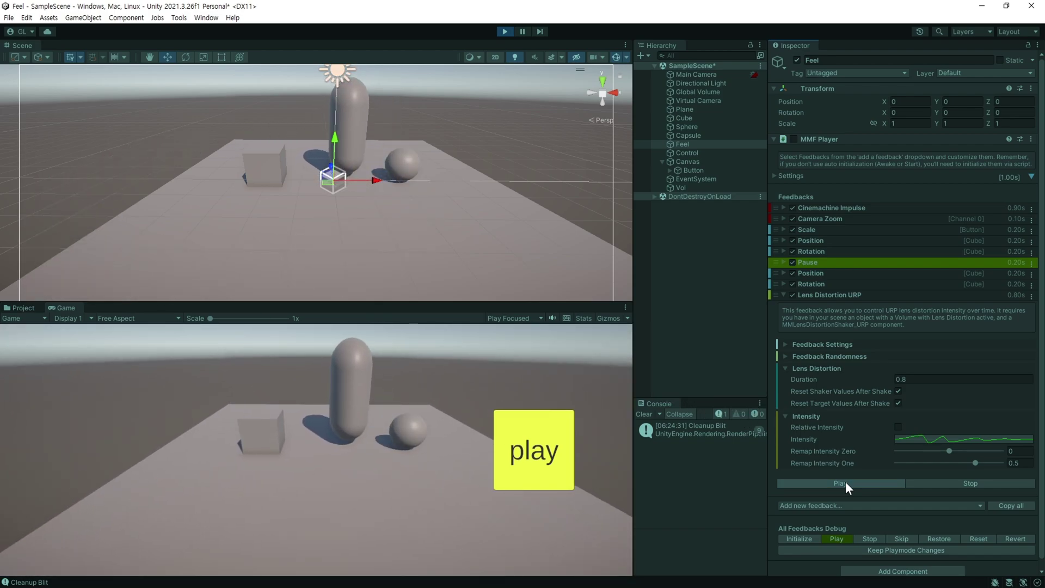
{"action": "left_click", "coordinate": [845, 483]}
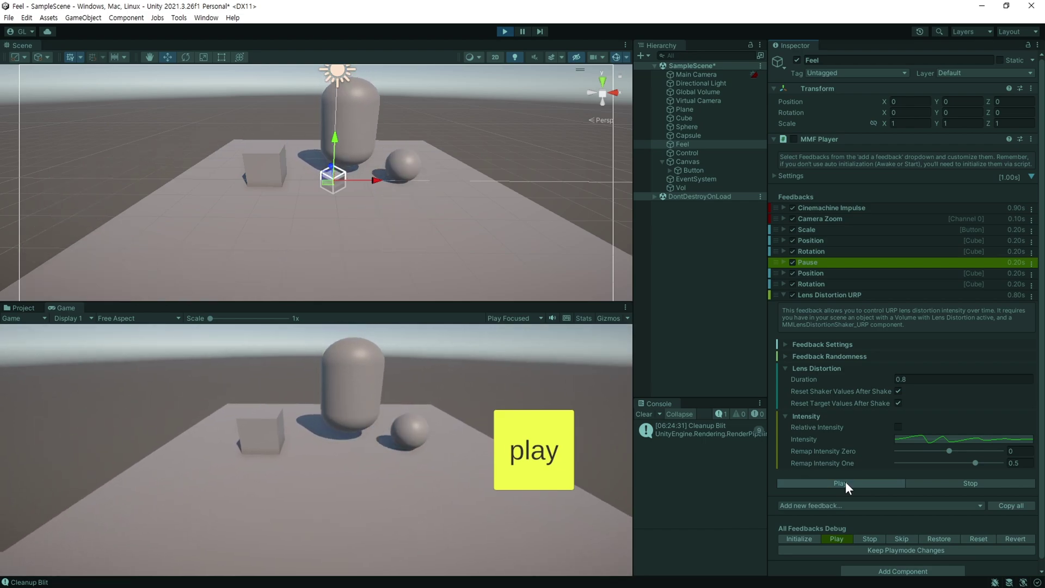
{"action": "left_click", "coordinate": [919, 379]}
- Set the Lens Distortion URP duration to 3 seconds and replay the feedbacks to test it
{"action": "key", "text": "BackSpace"}
{"action": "key", "text": "BackSpace"}
{"action": "key", "text": "BackSpace"}
{"action": "type", "text": "3"}
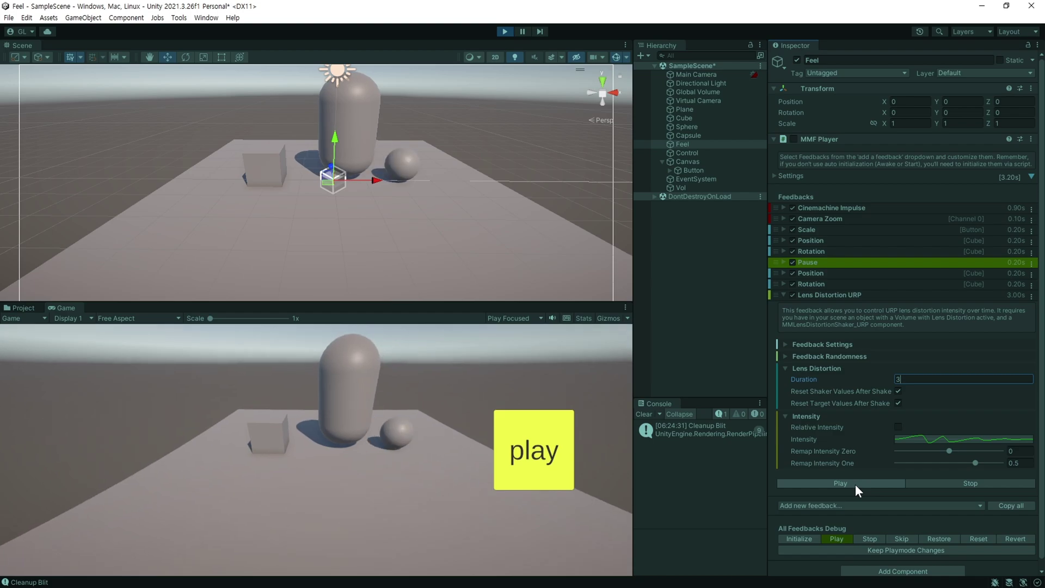
{"action": "left_click", "coordinate": [520, 459]}
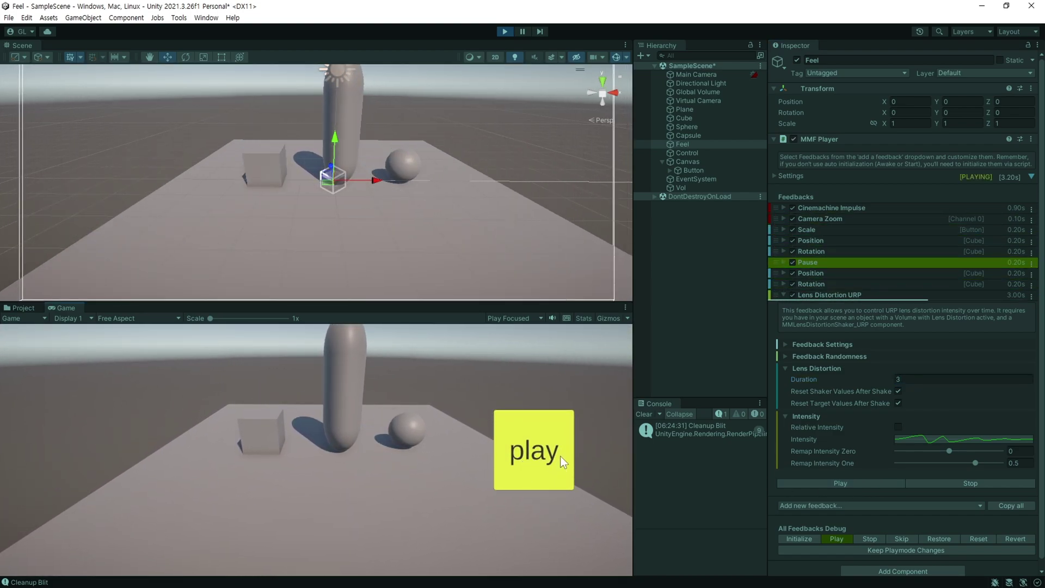
{"action": "left_click", "coordinate": [841, 489]}
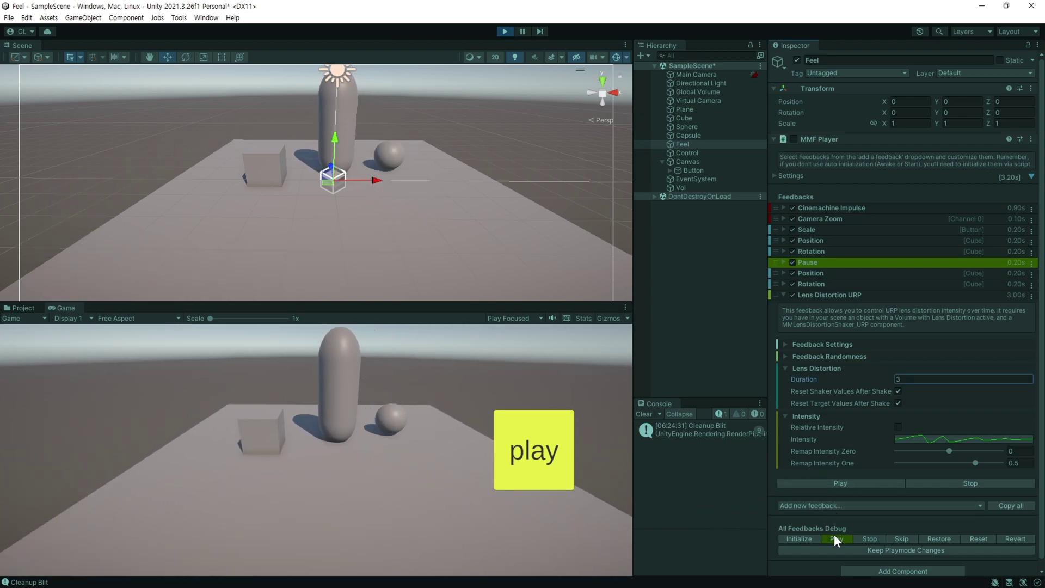
{"action": "left_click", "coordinate": [782, 293]}
{"action": "left_click", "coordinate": [800, 311]}
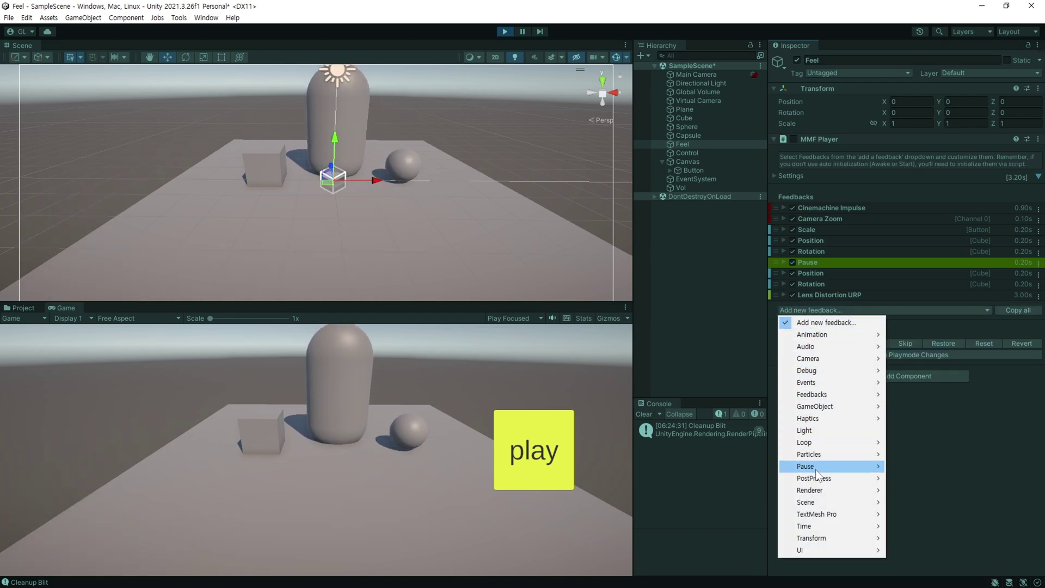
- Add a Holding Pause above Lens Distortion URP and set its Pause Duration to 0.2
{"action": "mouse_move", "coordinate": [815, 468]}
{"action": "left_click", "coordinate": [908, 465]}
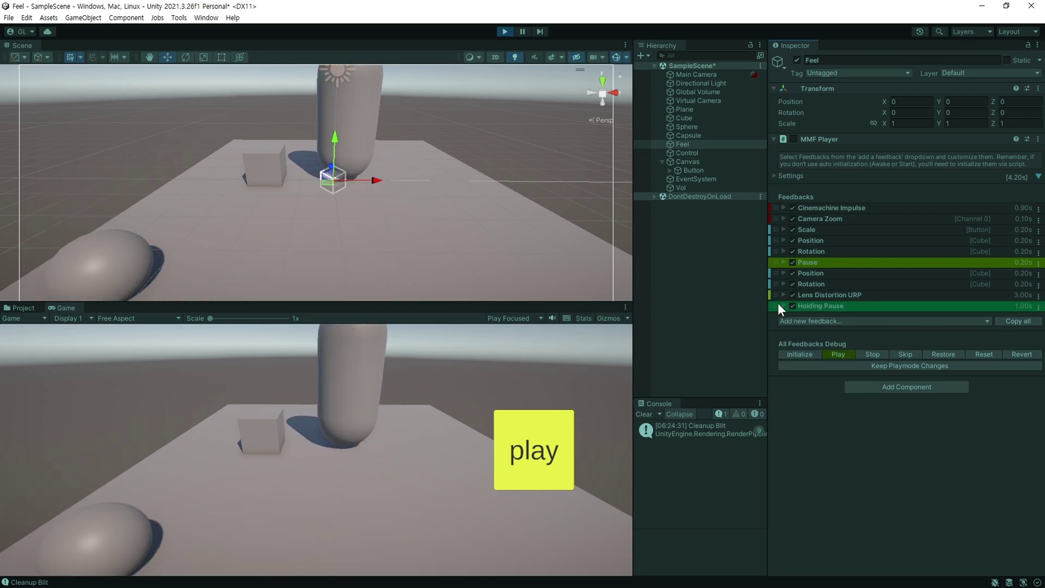
{"action": "left_click_drag", "start_coordinate": [776, 305], "coordinate": [775, 293]}
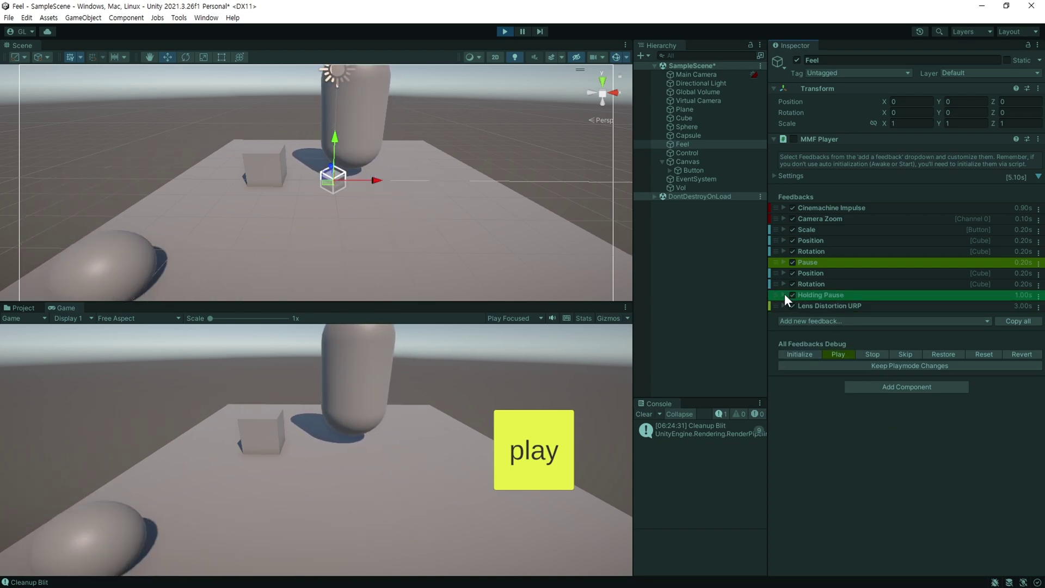
{"action": "left_click", "coordinate": [784, 294]}
{"action": "left_click", "coordinate": [915, 360]}
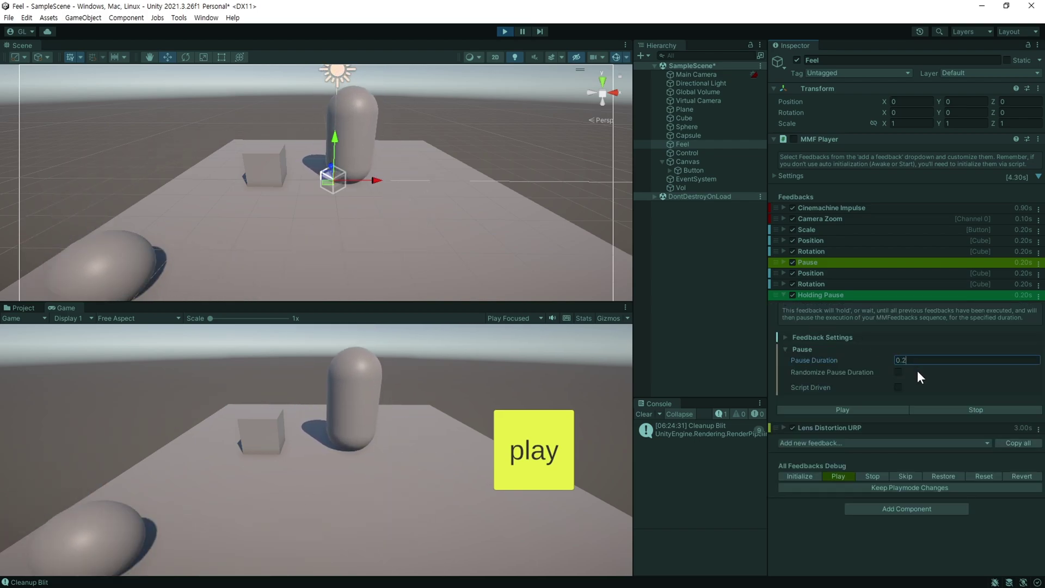
{"action": "type", "text": "0.2"}
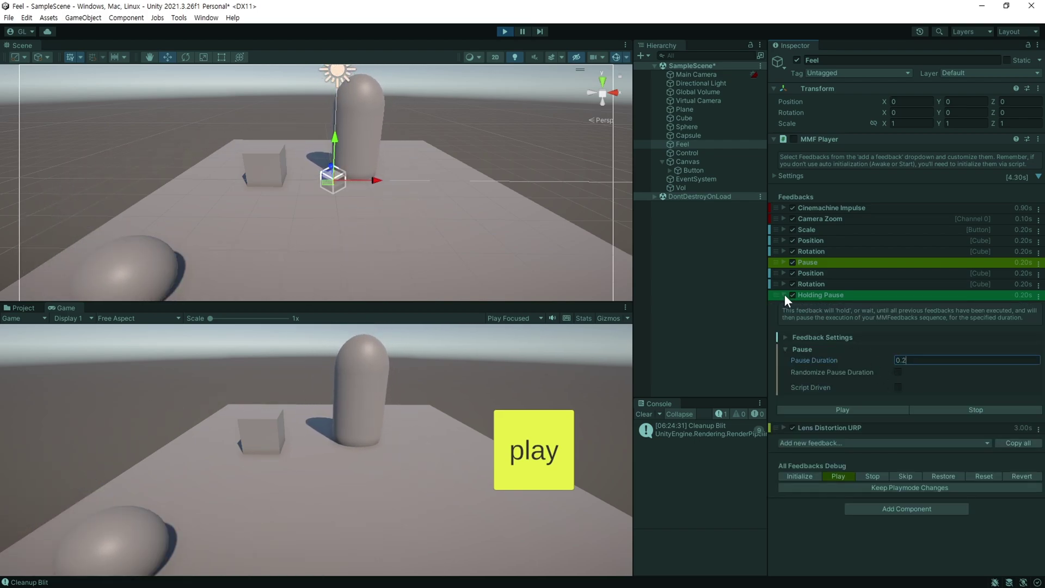
- Replay the feedback sequence several times to check the 0.2-second pause
{"action": "left_click", "coordinate": [831, 476]}
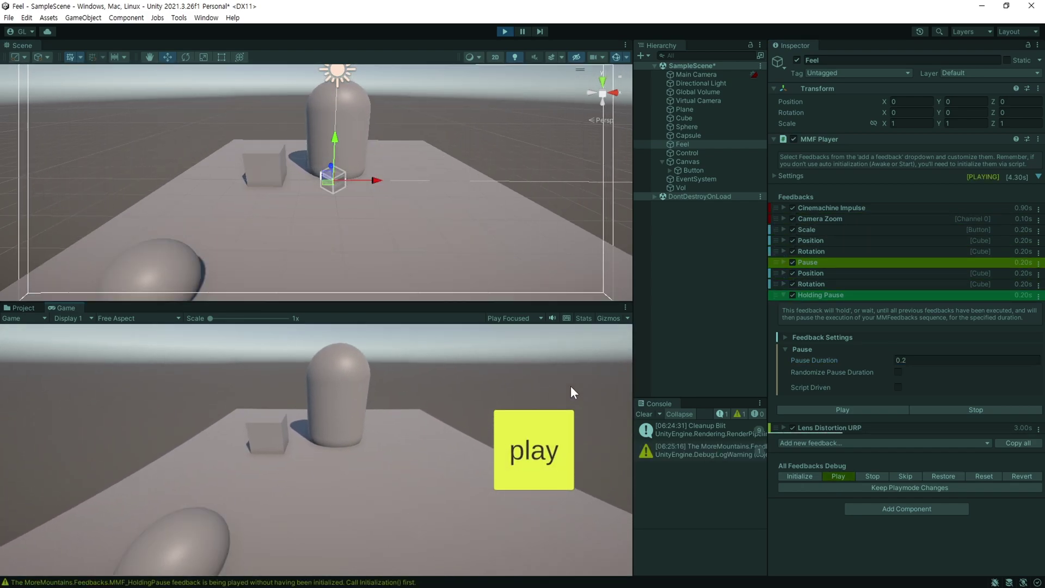
{"action": "left_click", "coordinate": [545, 434]}
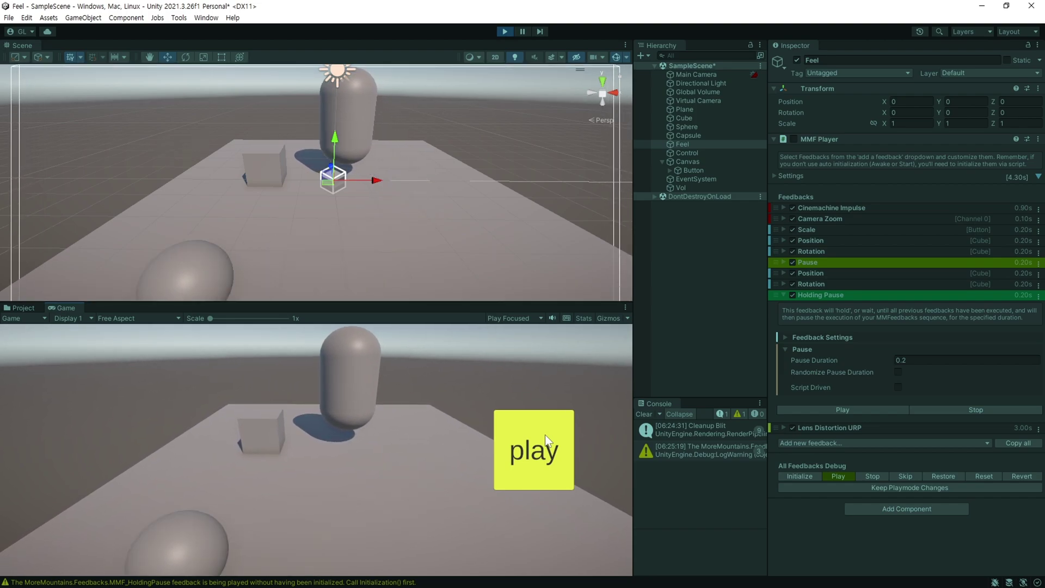
{"action": "left_click", "coordinate": [544, 434]}
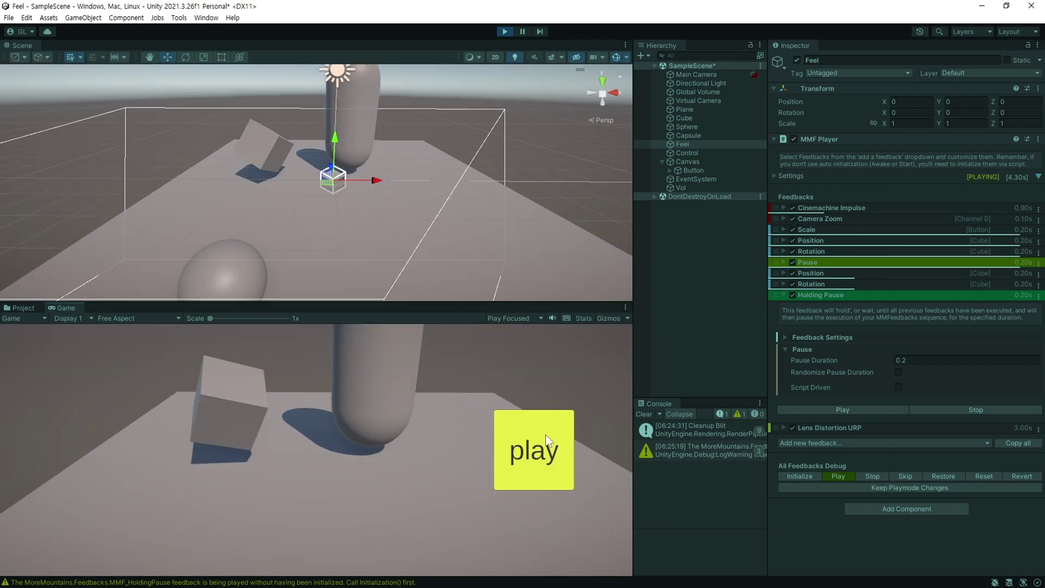
{"action": "left_click", "coordinate": [546, 434]}
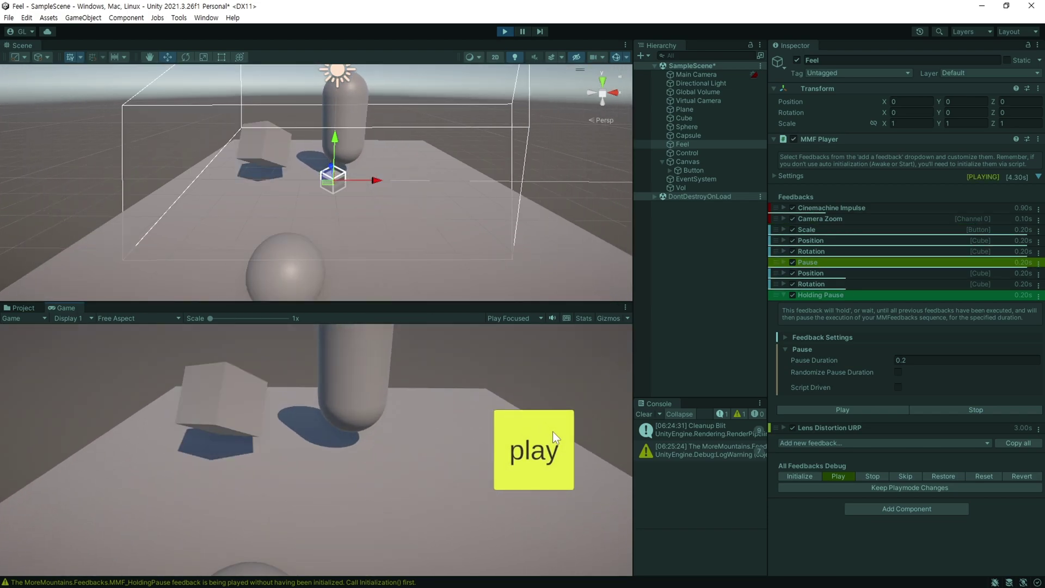
{"action": "left_click", "coordinate": [552, 431]}
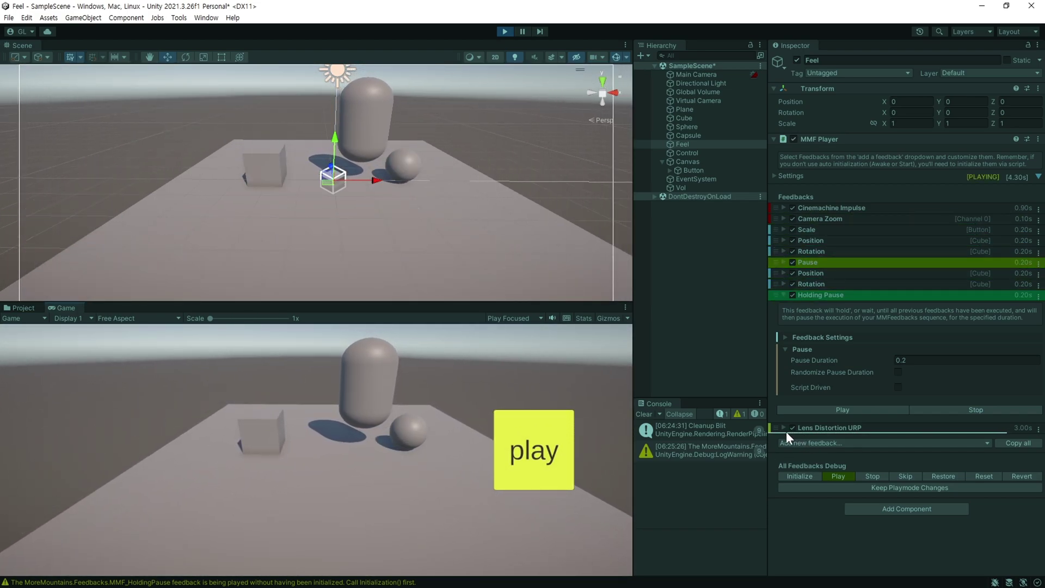
{"action": "left_click", "coordinate": [783, 295]}
- Tick Relative Intensity on the Lens Distortion URP feedback and replay the sequence four times
{"action": "left_click", "coordinate": [782, 305]}
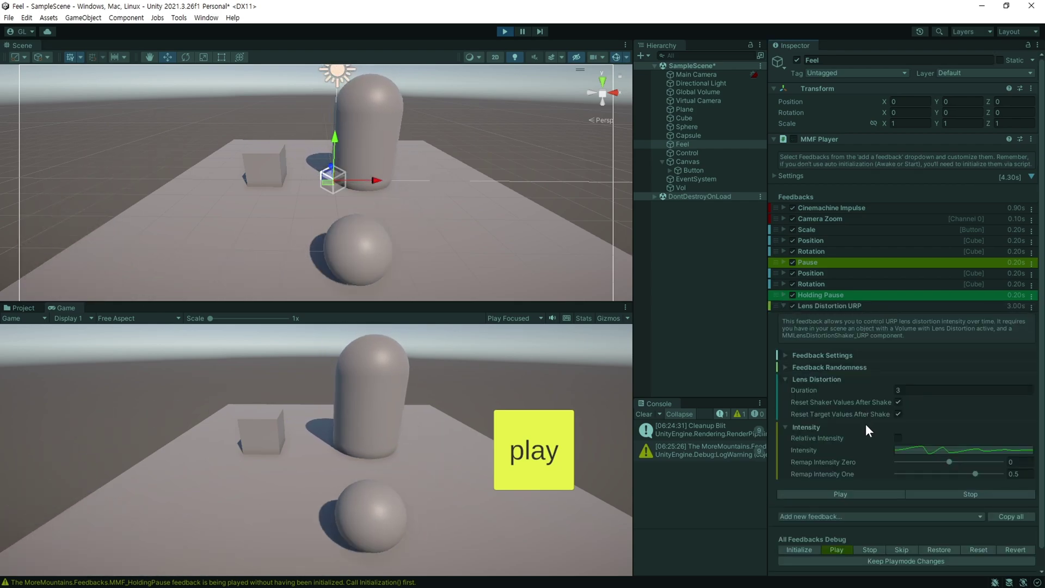
{"action": "left_click", "coordinate": [898, 437]}
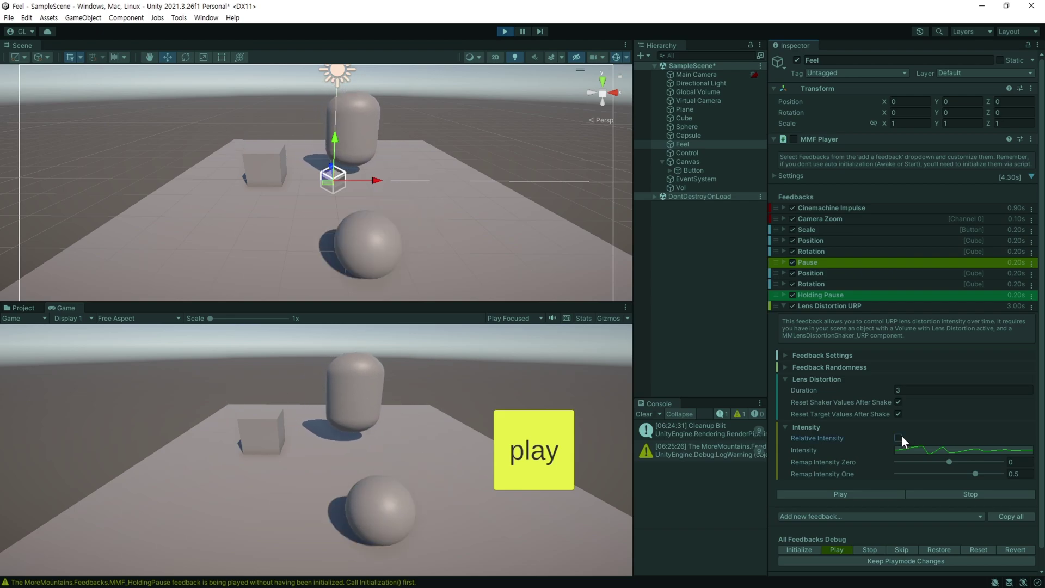
{"action": "left_click", "coordinate": [532, 460]}
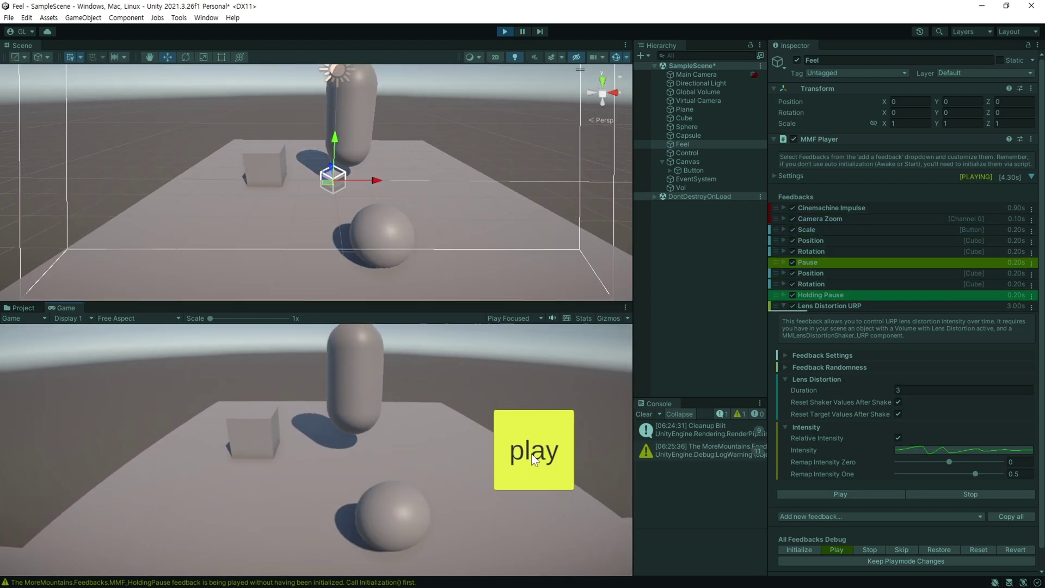
{"action": "left_click", "coordinate": [532, 459]}
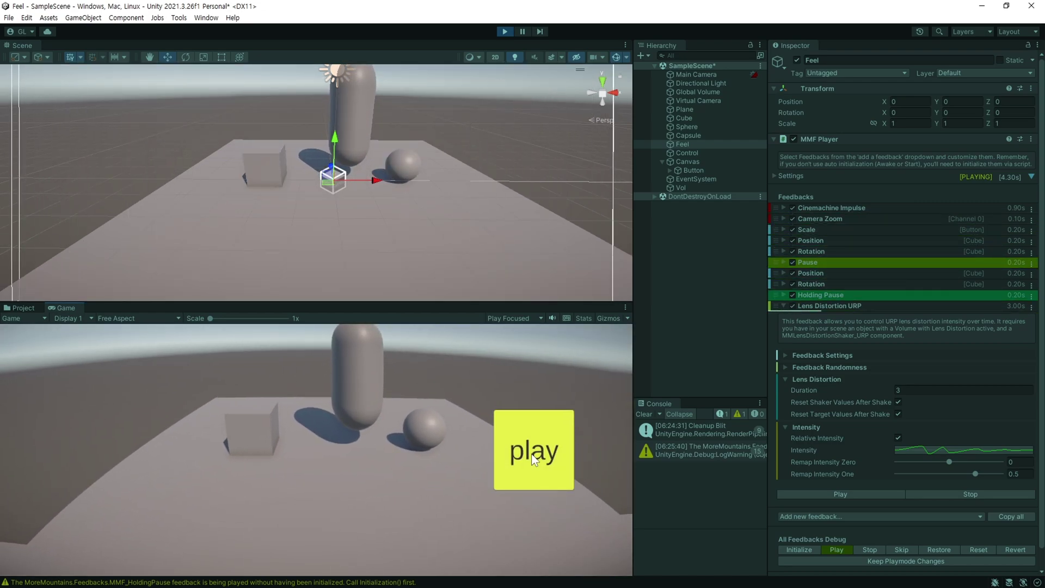
{"action": "left_click", "coordinate": [533, 460]}
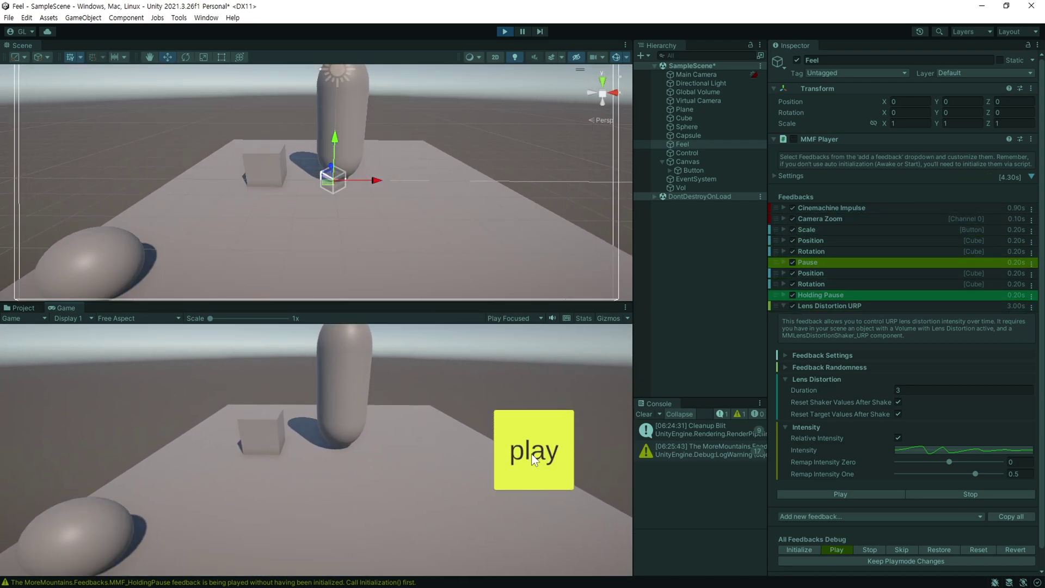
{"action": "left_click", "coordinate": [533, 460]}
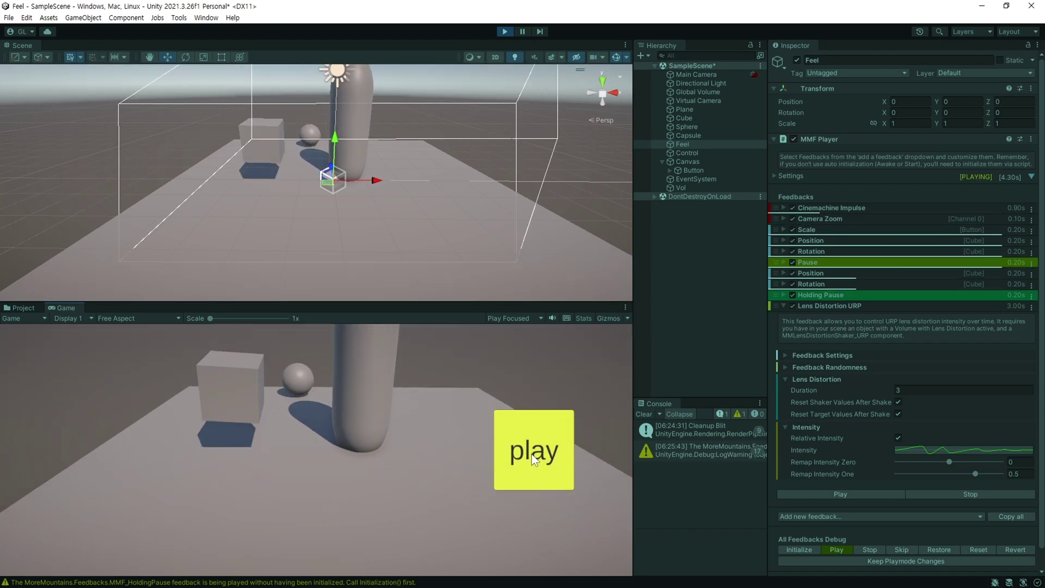